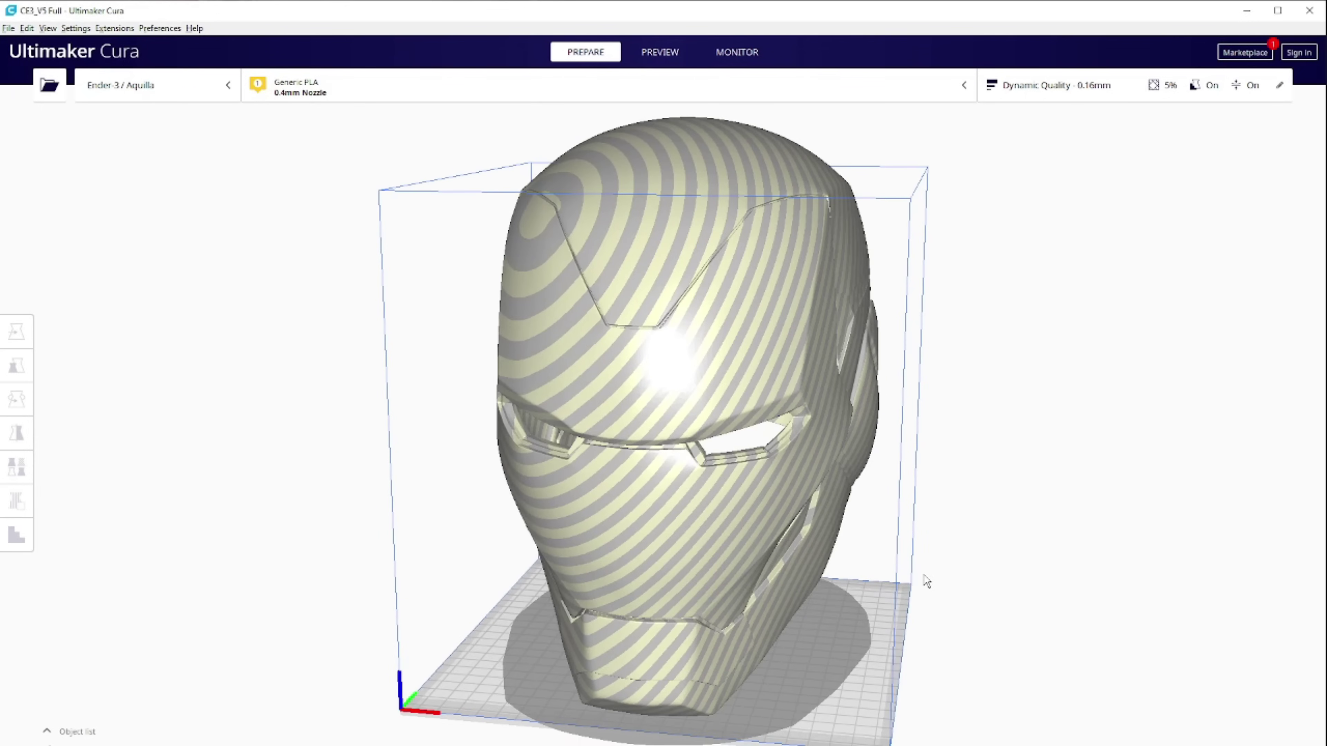
- Examine the complete helmet and its separated faceplate, dome, jaw and chin parts from several angles
mouse_move(926, 582)
right_down()
mouse_move(891, 552)
mouse_move(770, 569)
mouse_move(607, 553)
mouse_move(636, 569)
mouse_move(805, 509)
mouse_move(854, 578)
mouse_move(923, 579)
right_up()
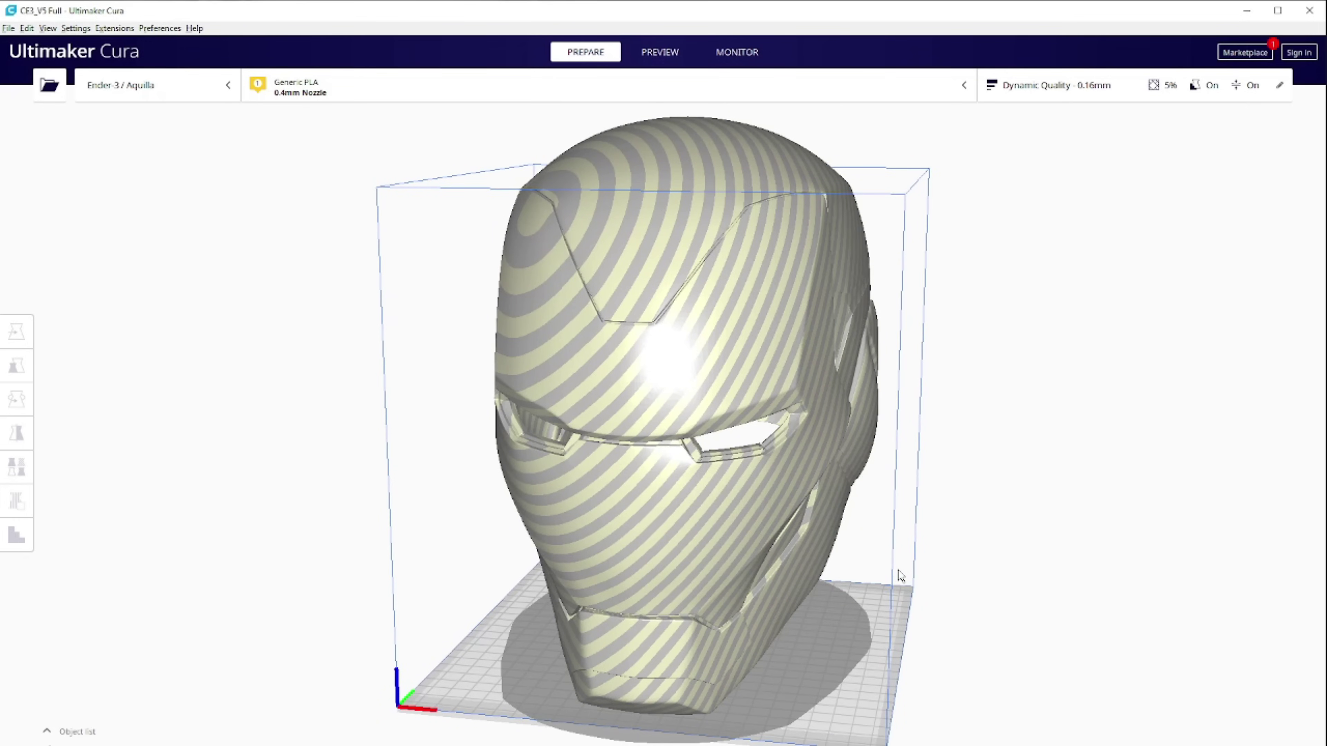
right_drag(923, 560, 755, 628)
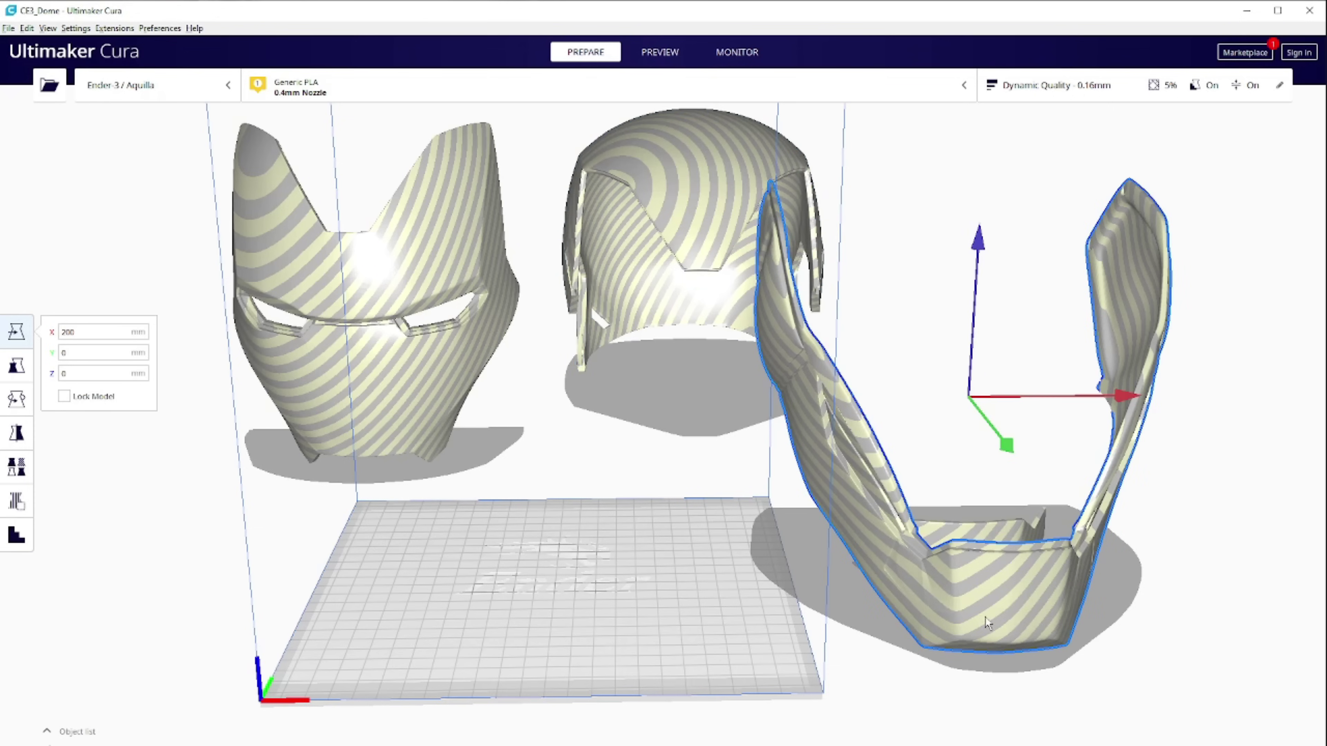
drag(984, 617, 1083, 432)
click(980, 560)
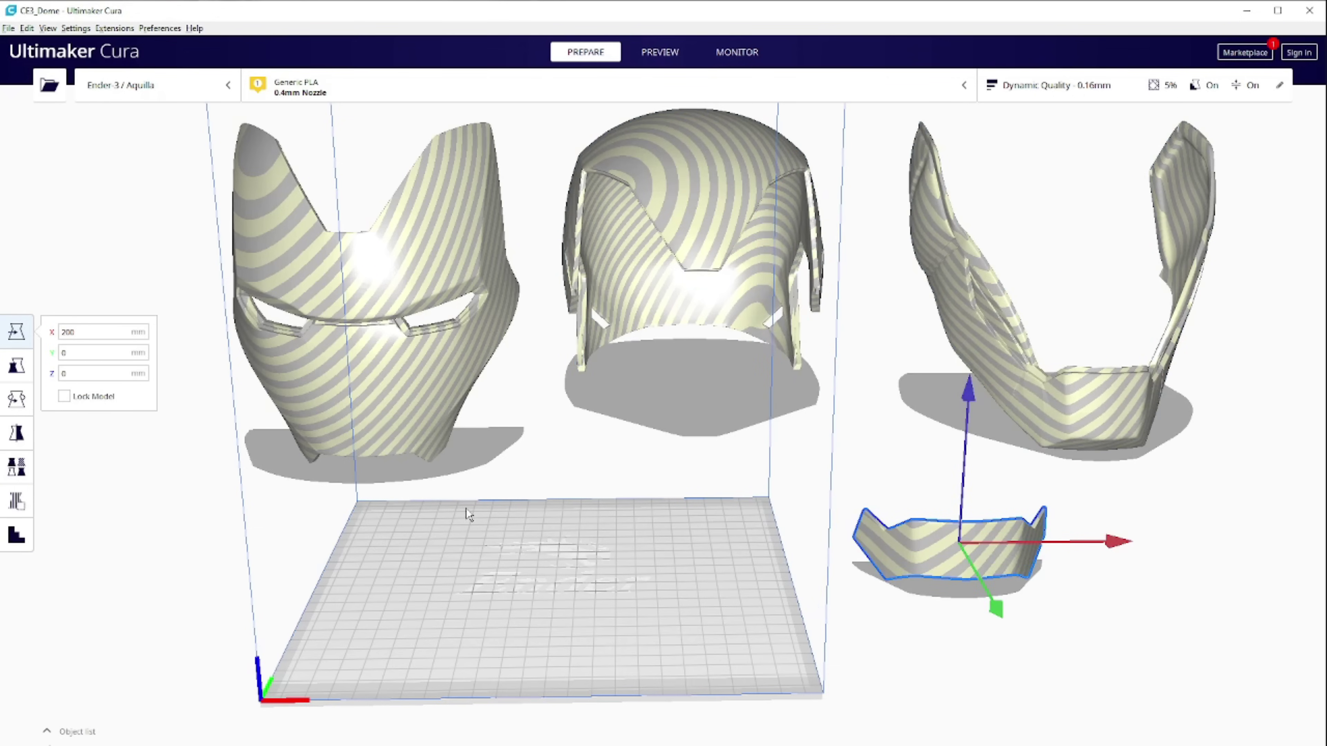
right_drag(464, 511, 614, 599)
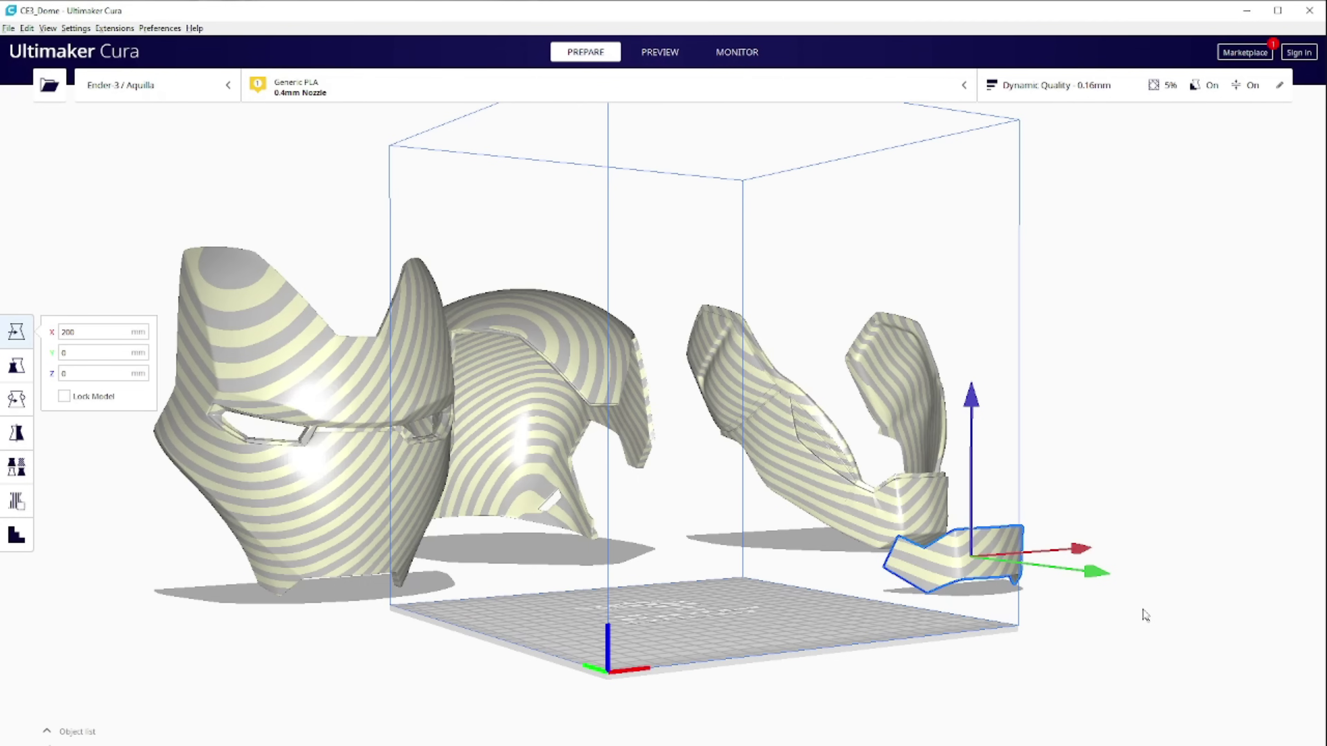
right_drag(1144, 615, 1013, 661)
click(1016, 664)
- Center the helmet faceplate on the build plate
click(378, 433)
right_click(377, 433)
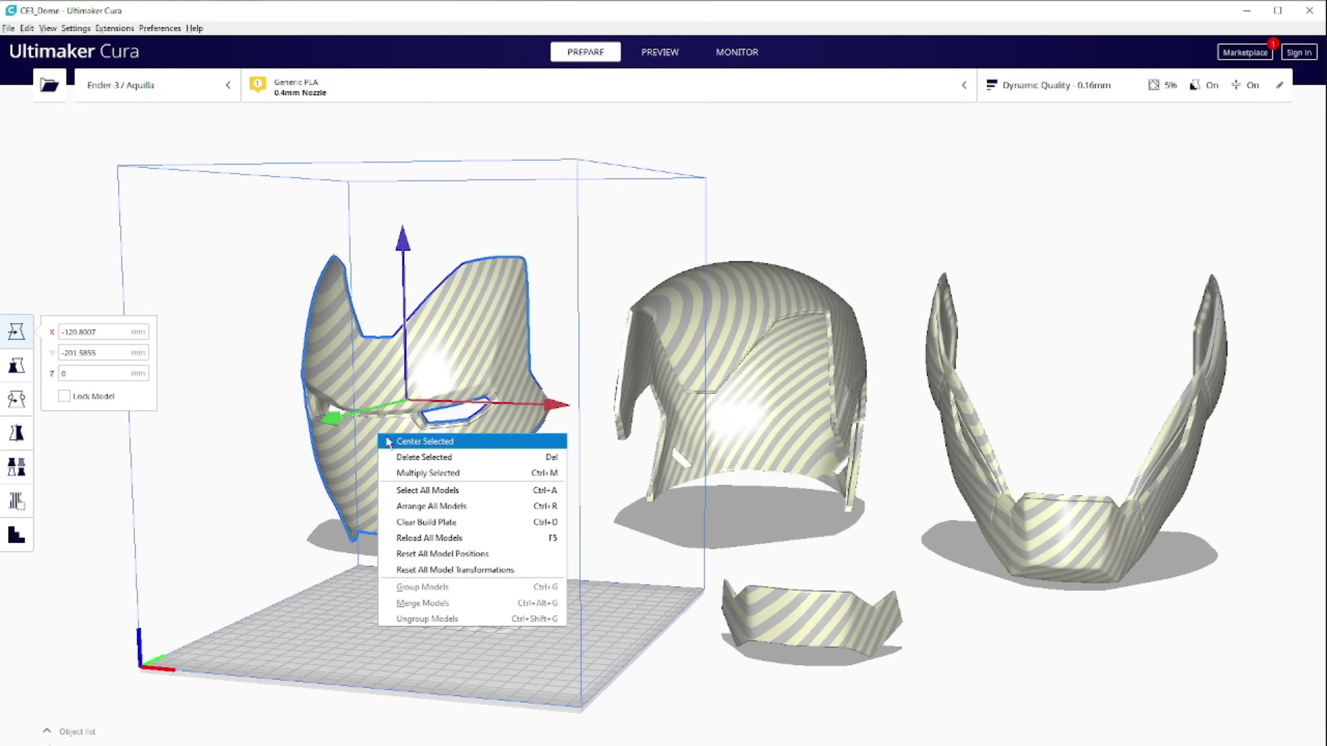
click(389, 440)
- Examine the side profile of the faceplate and the pointed lower edges where it meets the build plate
right_drag(420, 536, 891, 558)
scroll(992, 563, up, 3)
middle_drag(936, 569, 583, 534)
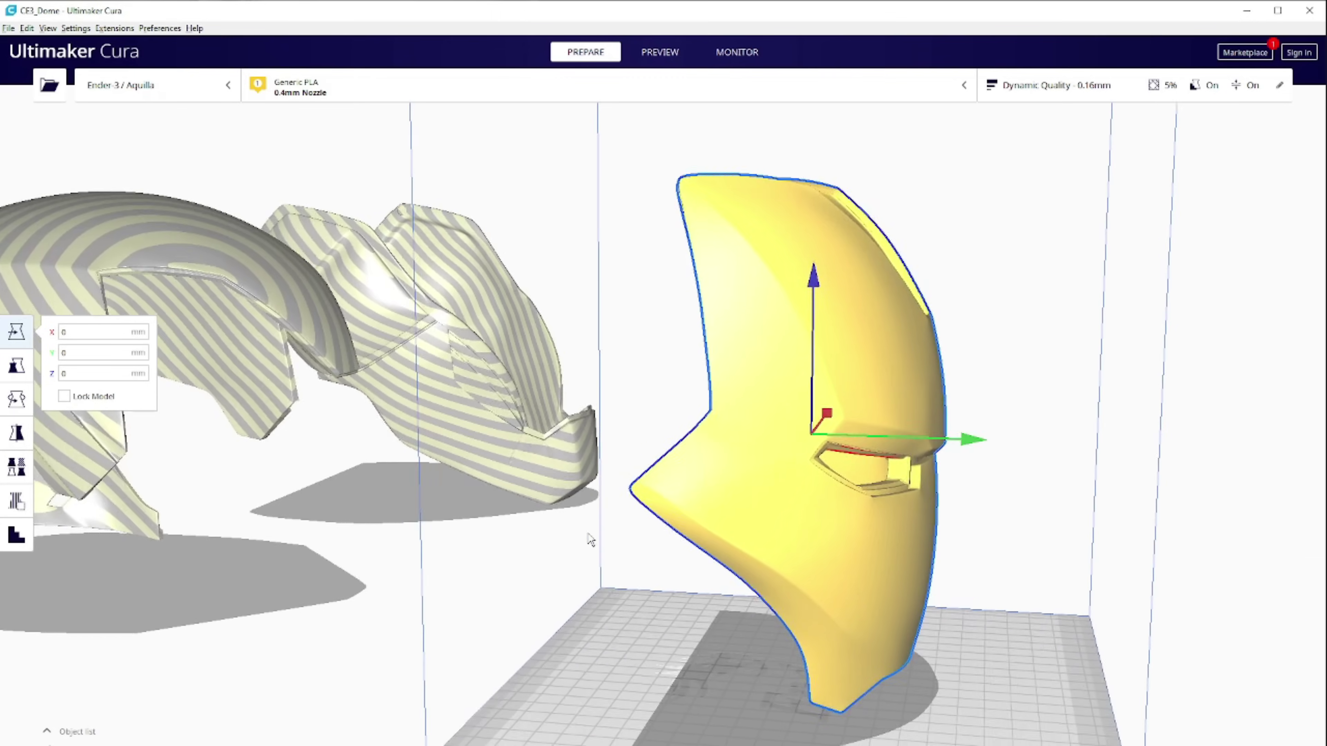
right_drag(886, 586, 837, 559)
scroll(828, 580, up, 3)
middle_drag(795, 631, 611, 336)
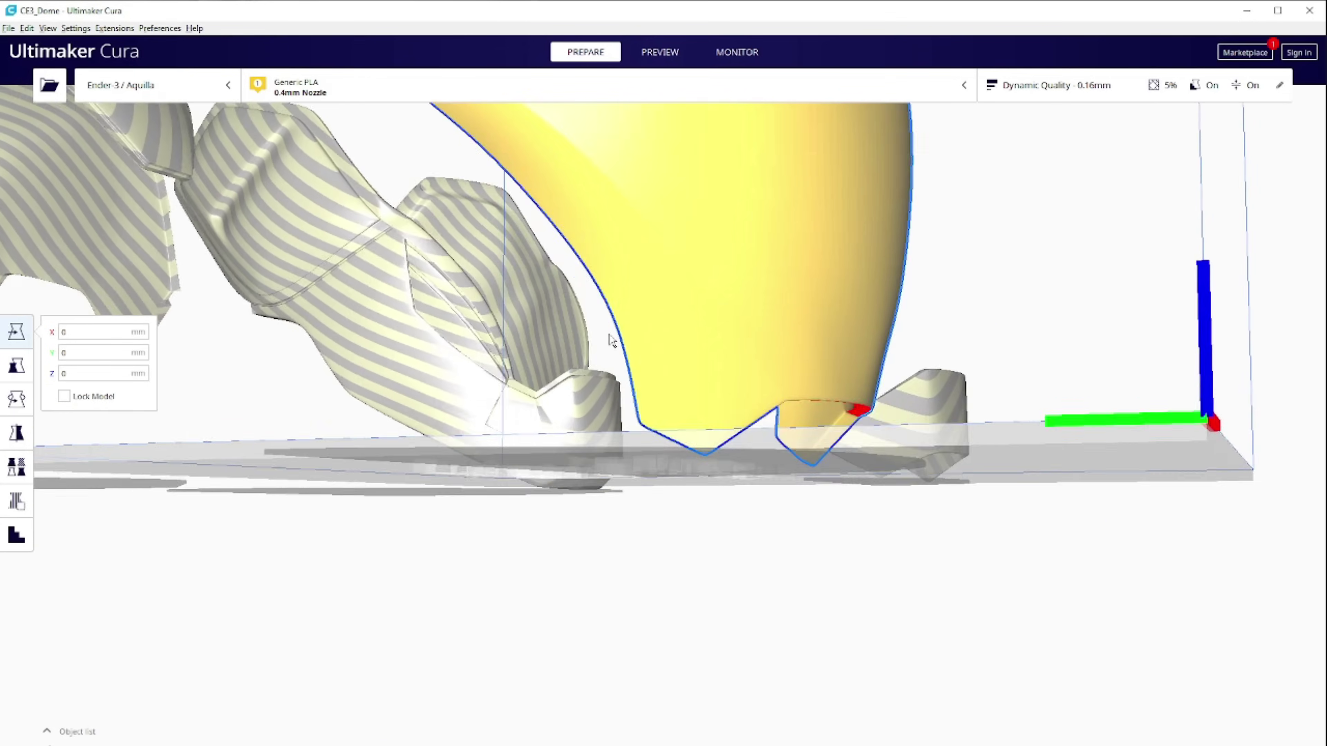
scroll(684, 479, up, 5)
right_drag(687, 483, 674, 461)
scroll(679, 470, down, 5)
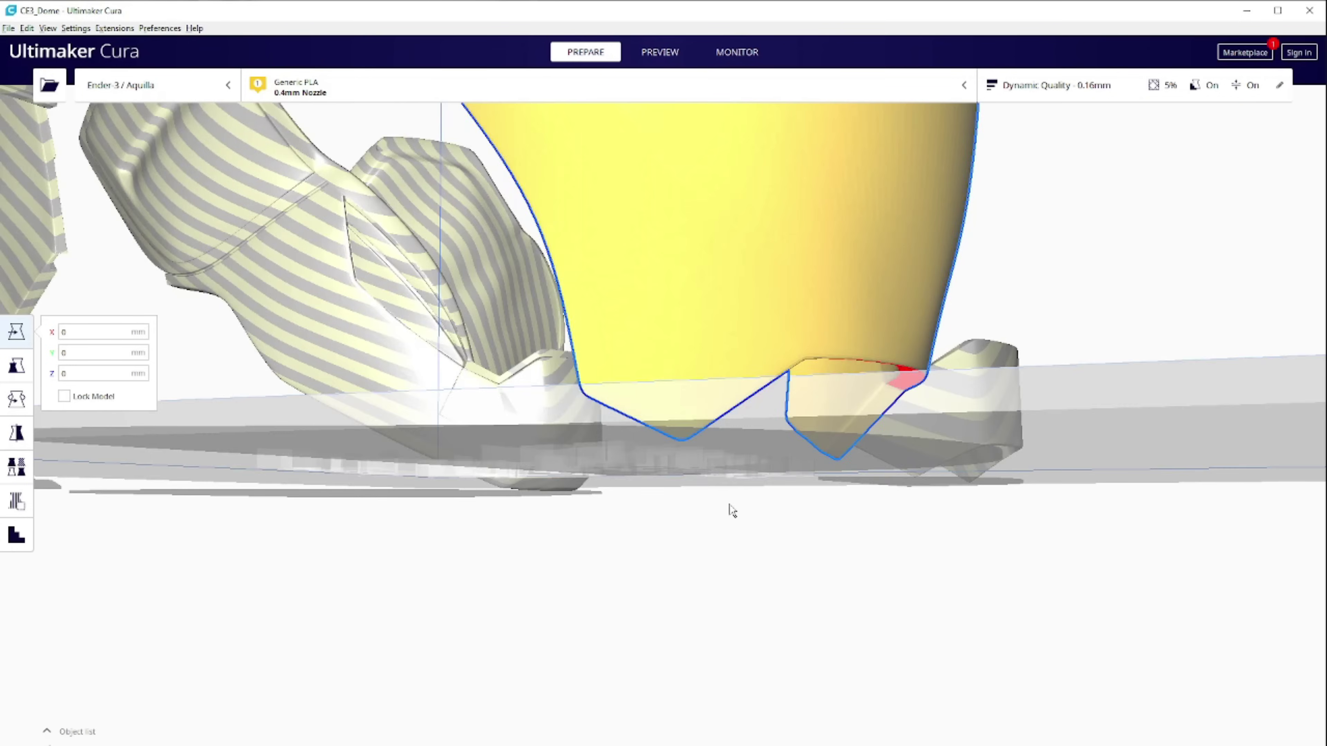
scroll(735, 472, up, 2)
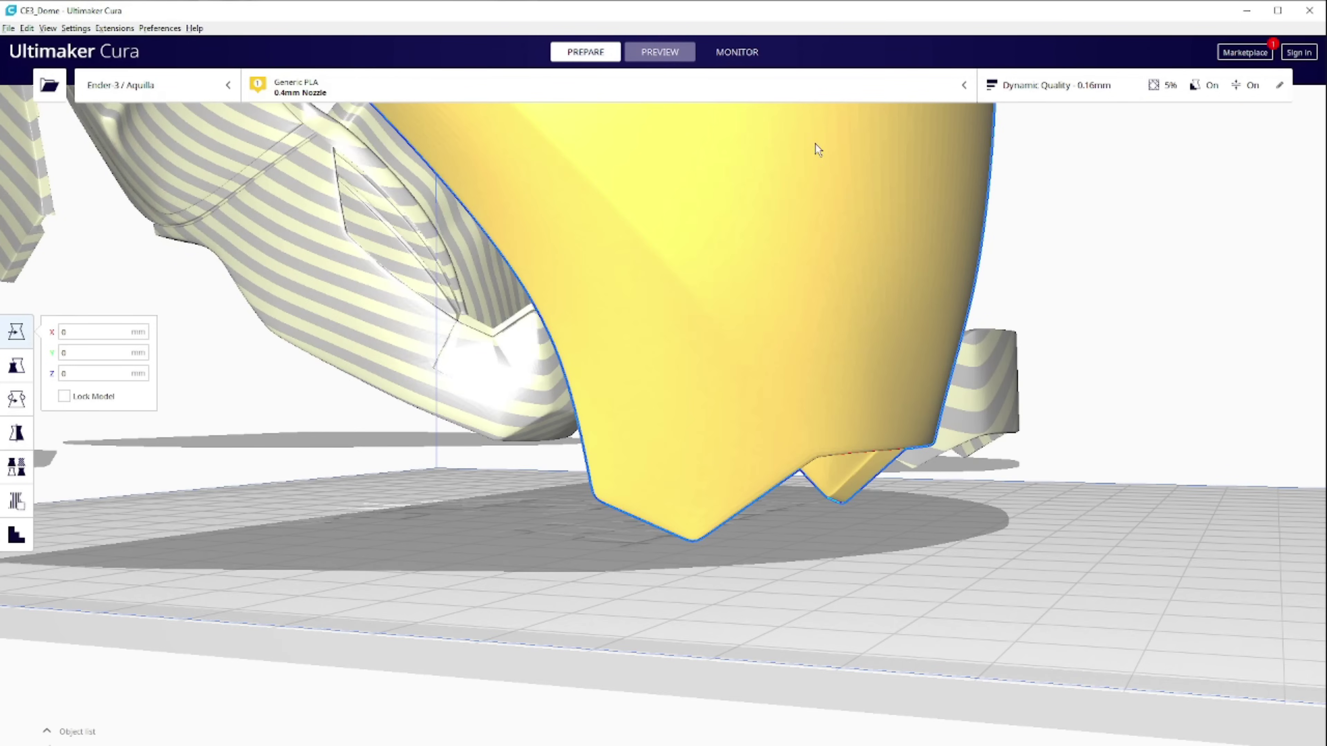
- Set up the print with the Standard Quality 0.2 mm profile, 10% infill and generated supports
click(659, 52)
click(613, 50)
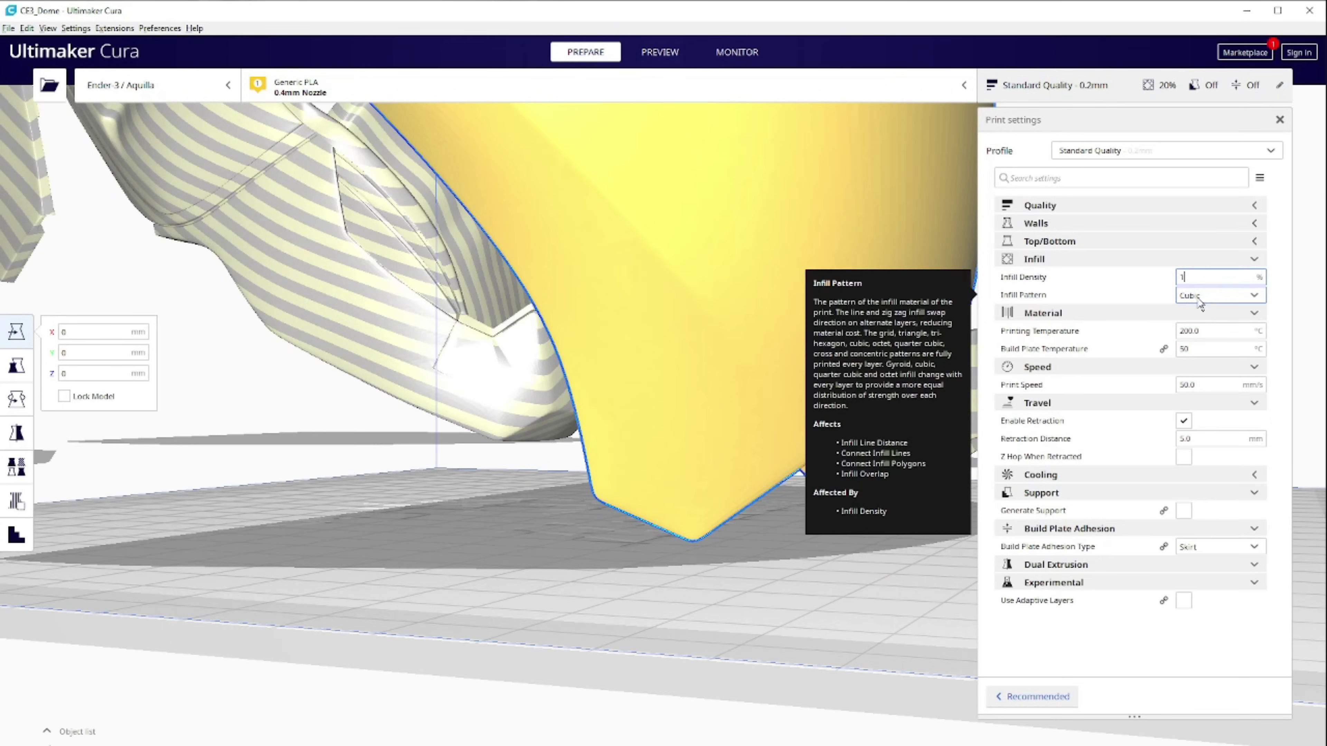
text(0)
click(1183, 511)
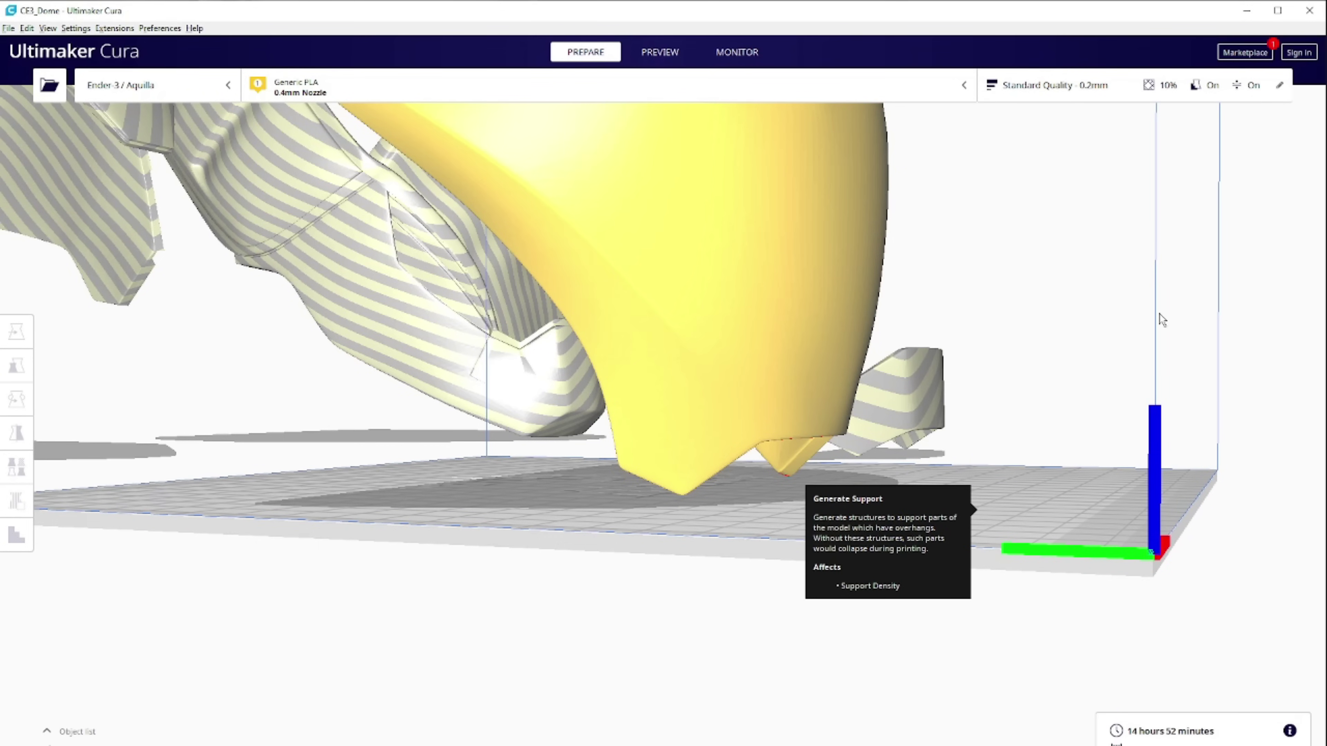
- Preview the sliced faceplate and lower the displayed layers to 43 near its bottom points
click(660, 52)
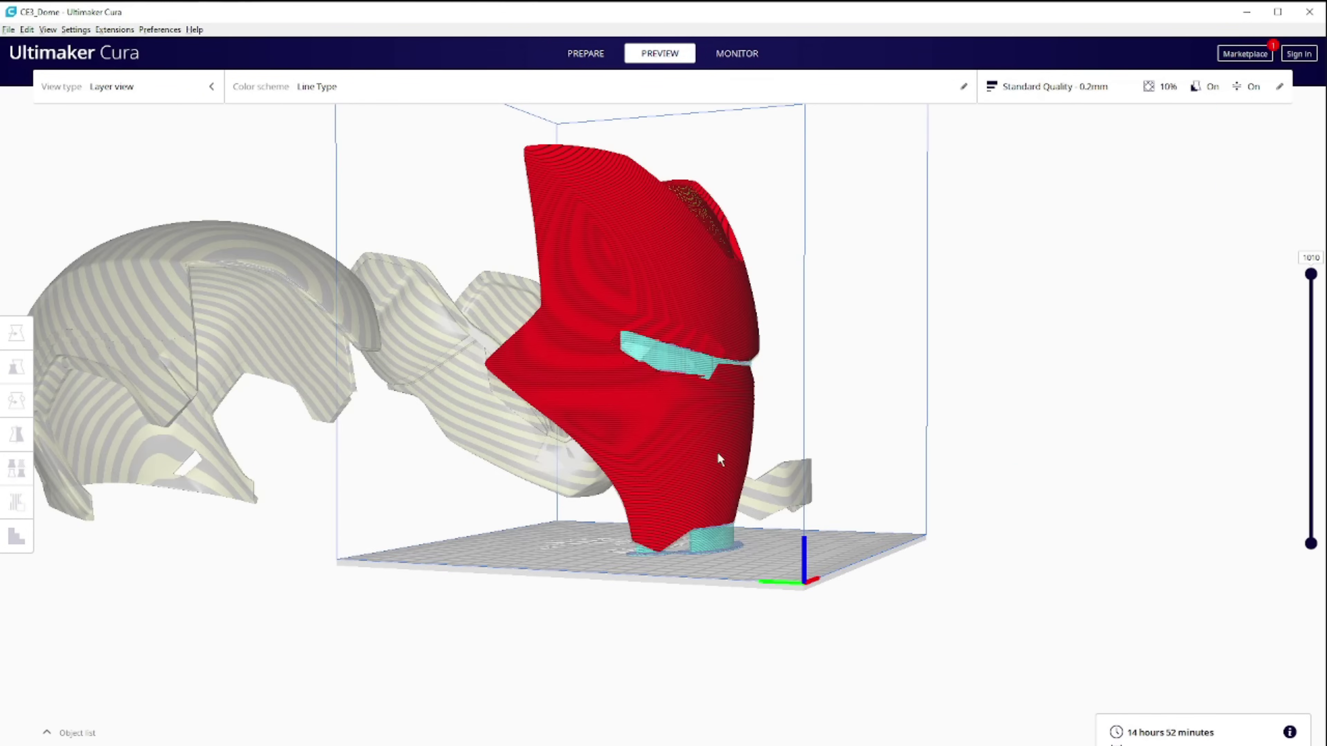
scroll(788, 590, up, 5)
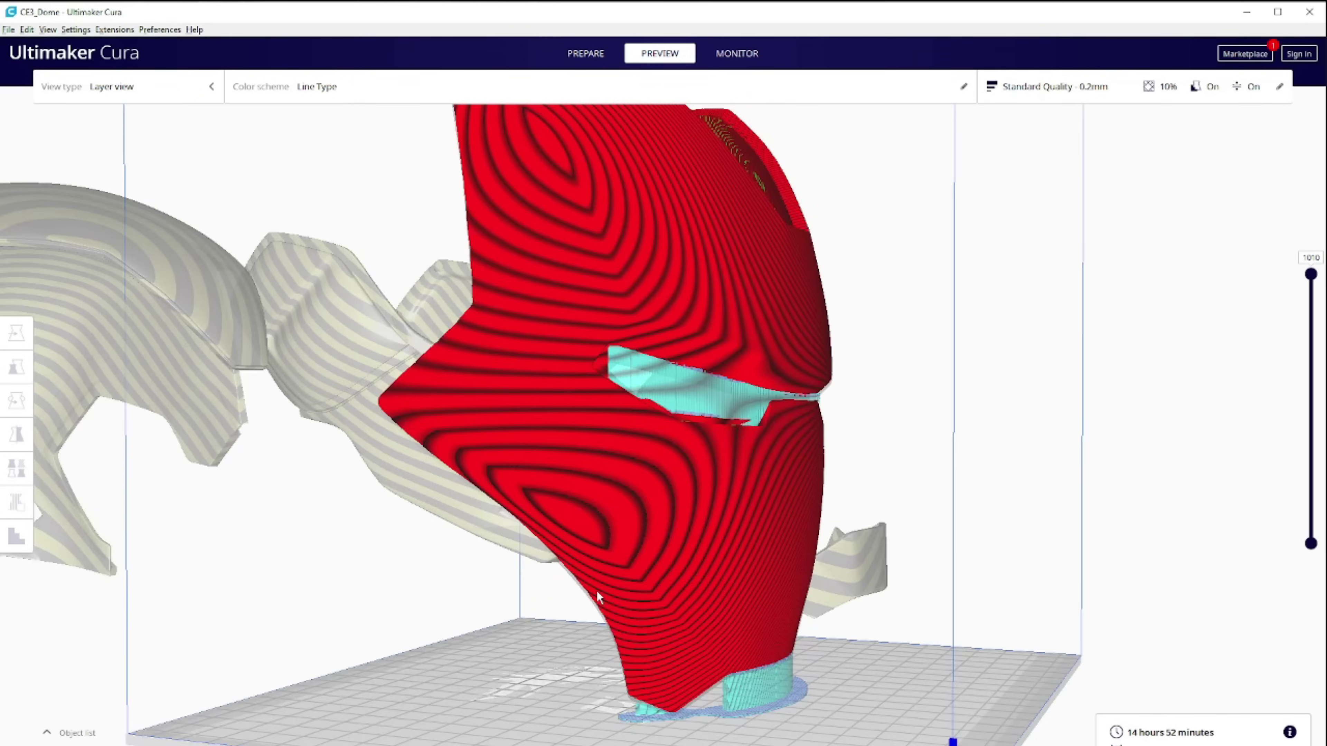
right_drag(596, 590, 854, 491)
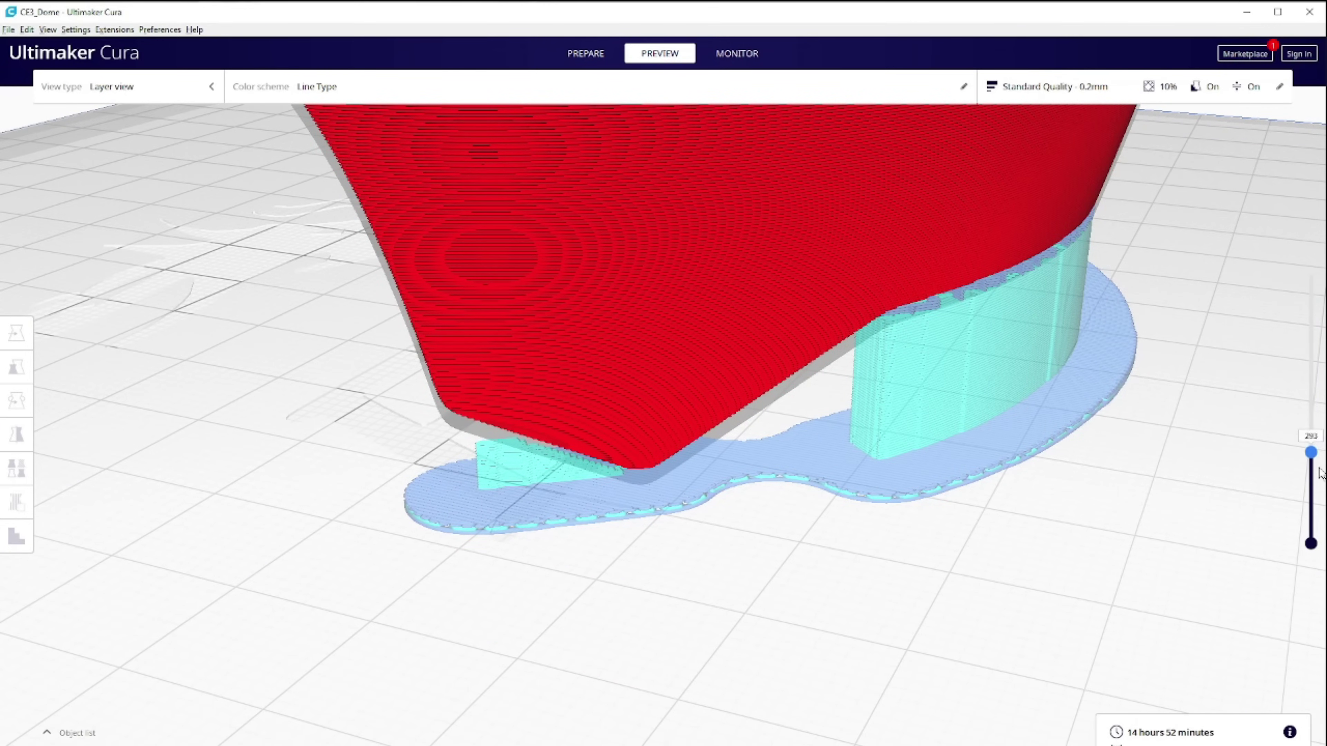
drag(1312, 461, 1317, 529)
right_drag(651, 444, 815, 533)
middle_drag(948, 335, 834, 484)
scroll(834, 483, up, 5)
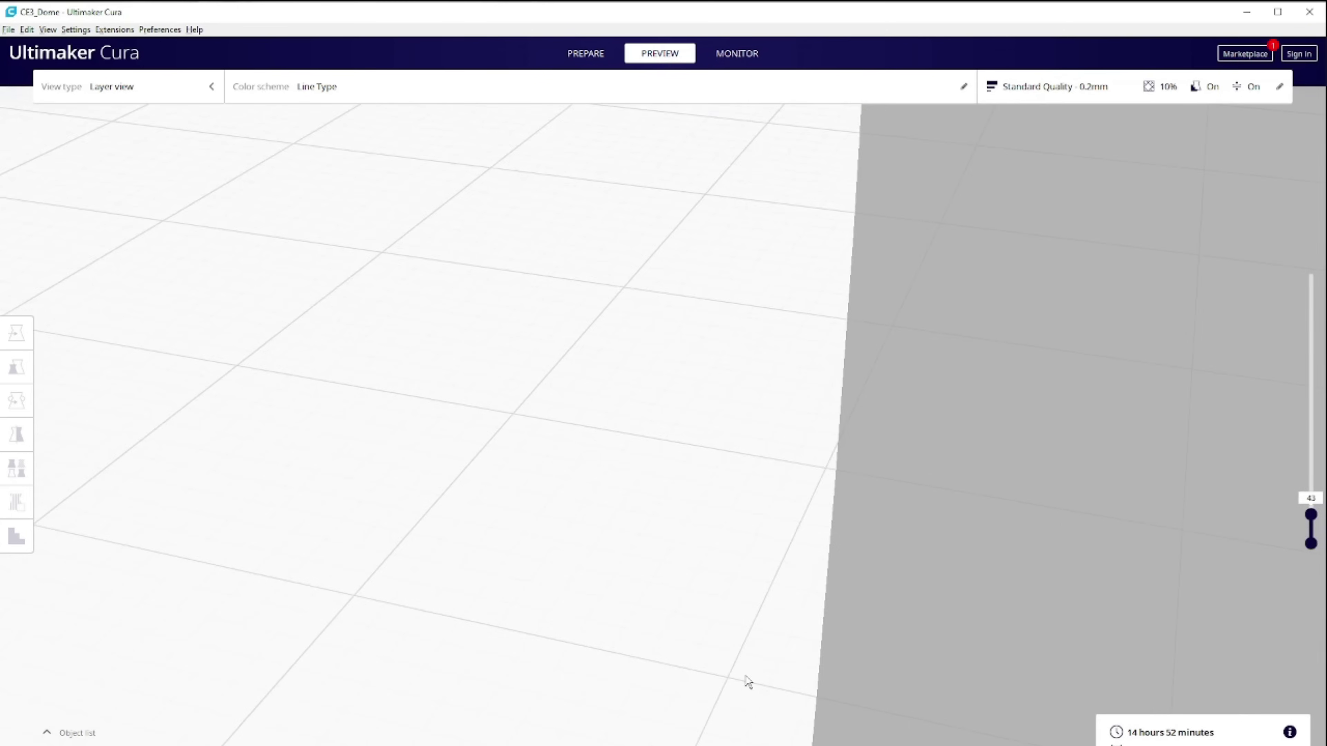
- Examine the first layers, infill and support beneath the faceplate's pointed lower tips from several sides
middle_drag(744, 676, 669, 566)
scroll(670, 566, down, 3)
middle_drag(857, 428, 888, 495)
right_drag(891, 502, 1012, 182)
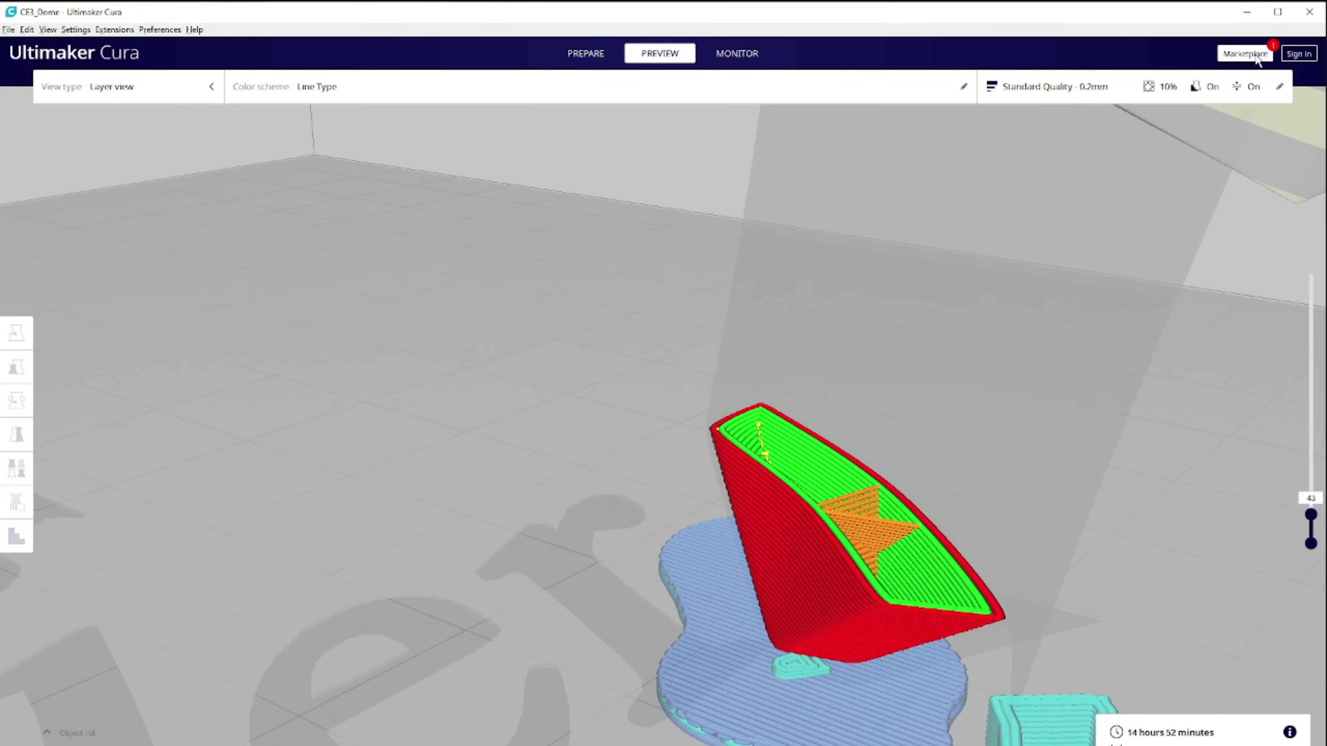
right_drag(1150, 418, 700, 497)
scroll(700, 496, up, 5)
scroll(720, 462, down, 8)
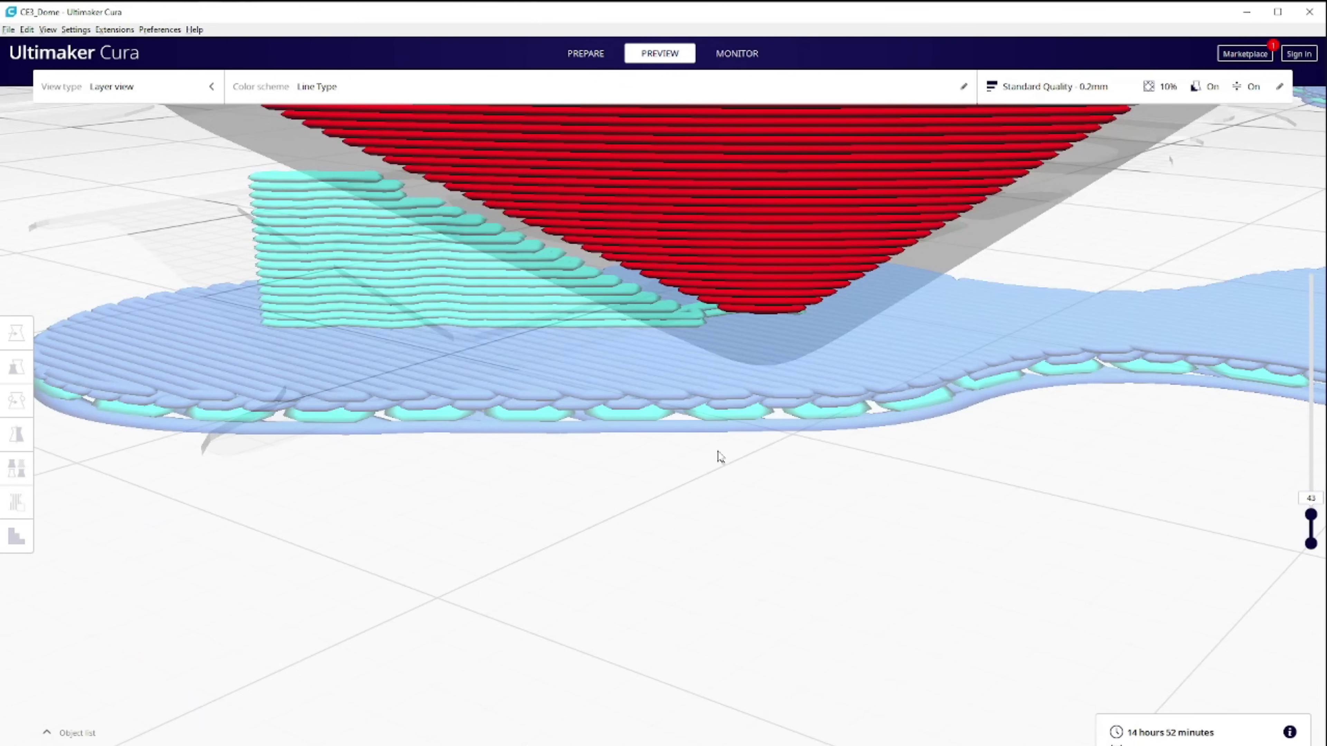
scroll(755, 494, down, 3)
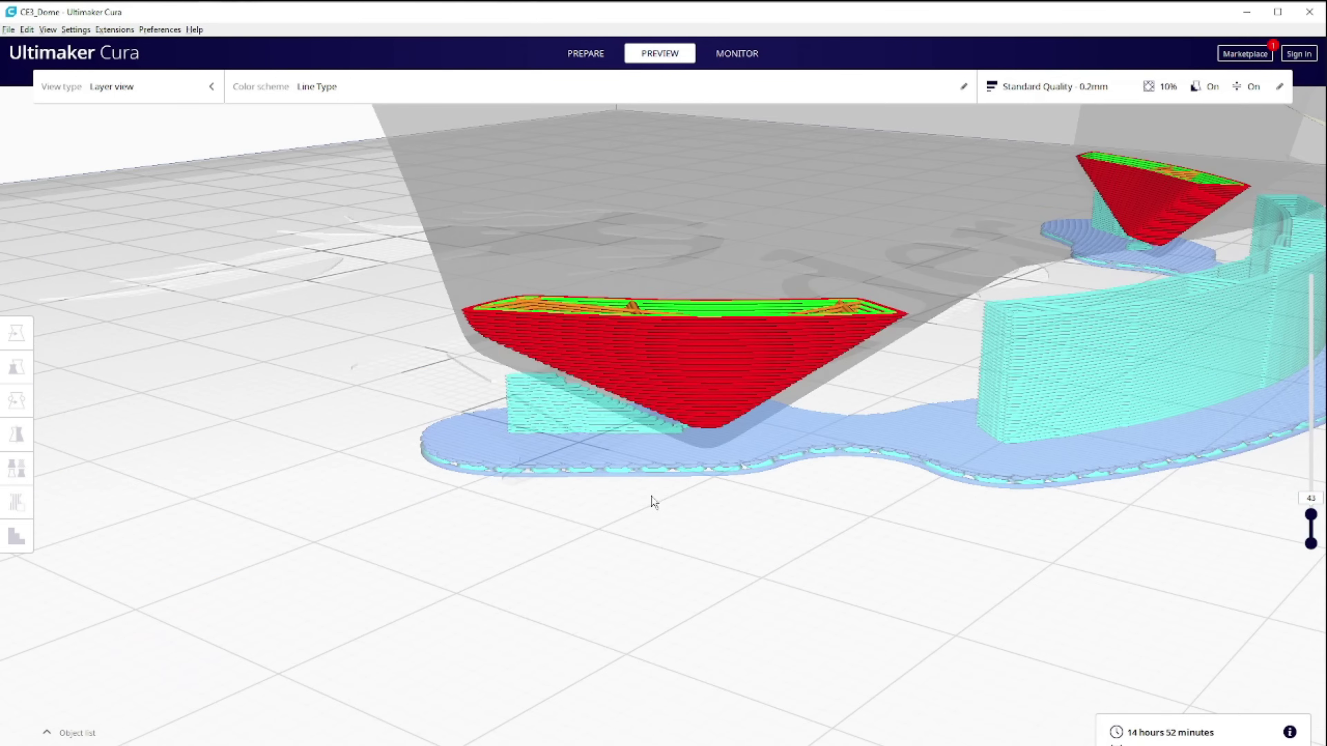
scroll(716, 445, up, 4)
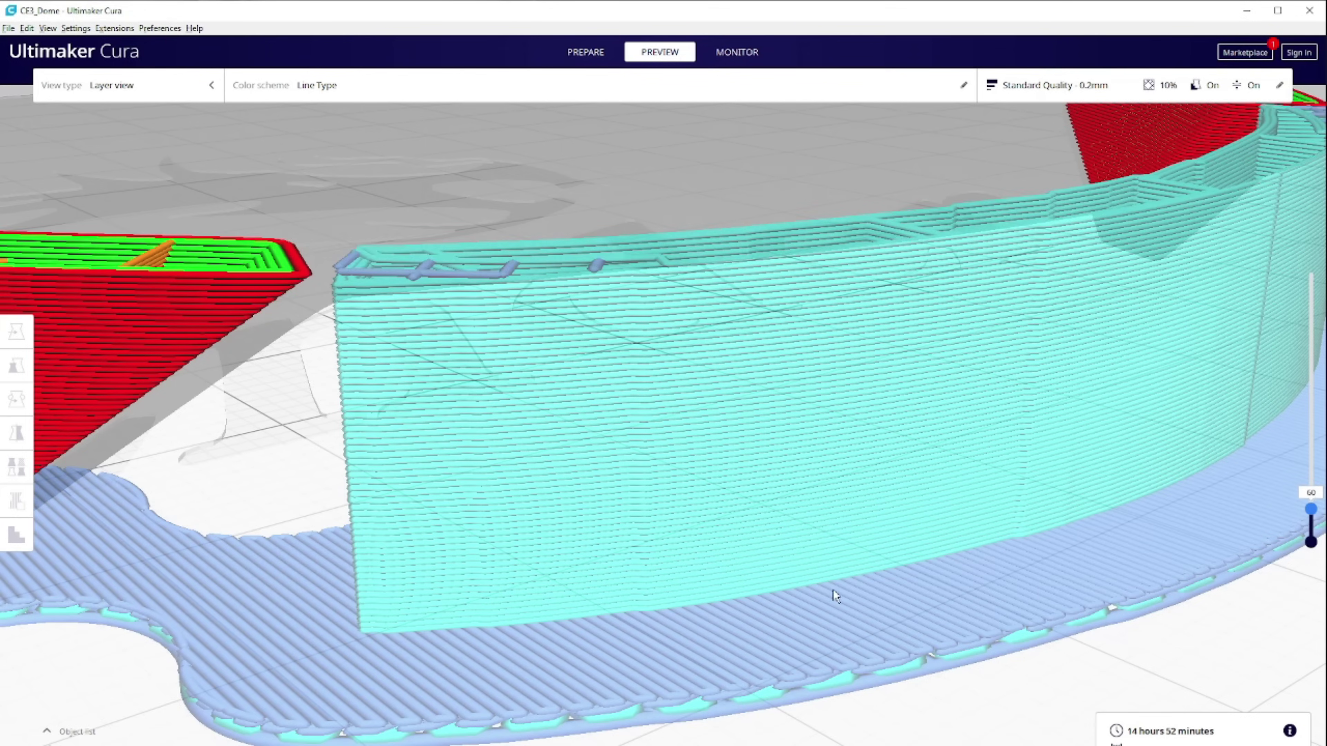
- Step the preview through layers 61 to 66 where the faceplate's lower edge starts bridging over the support
middle_drag(343, 515, 411, 538)
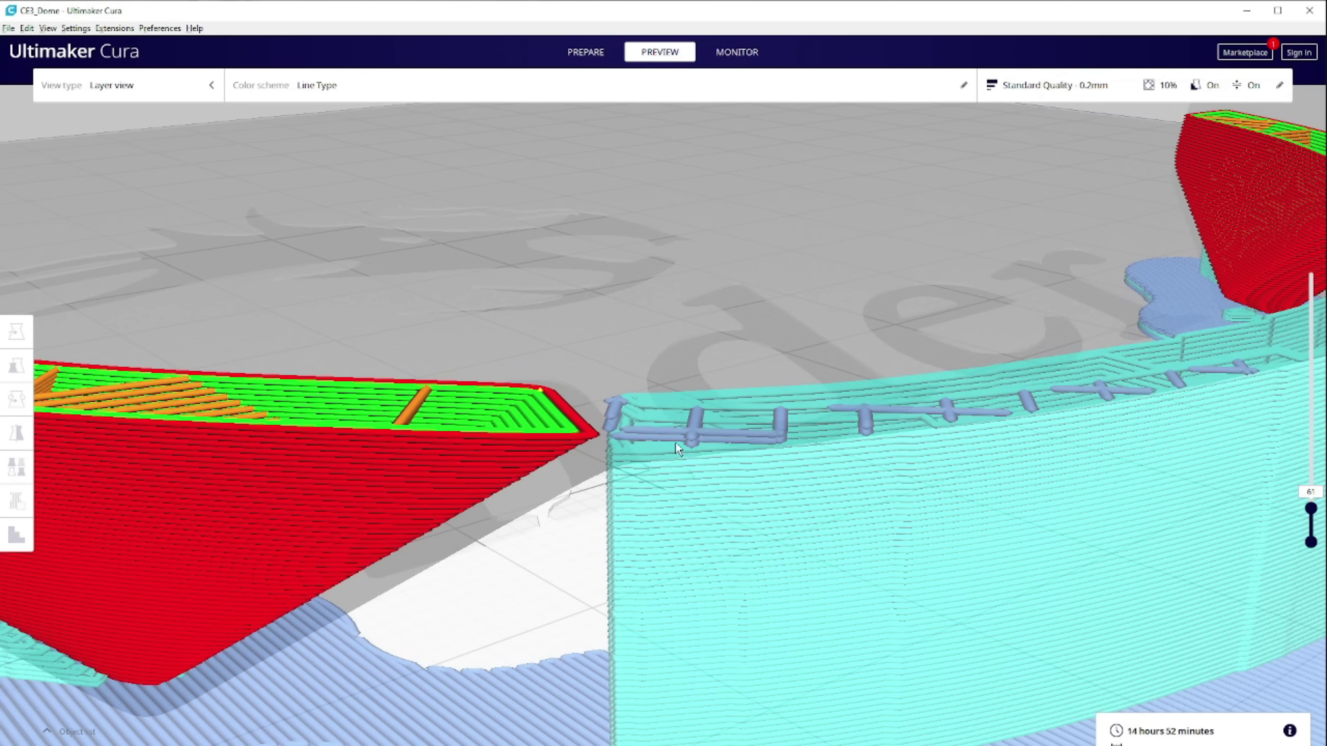
click(1311, 509)
key(Up)
key(Up)
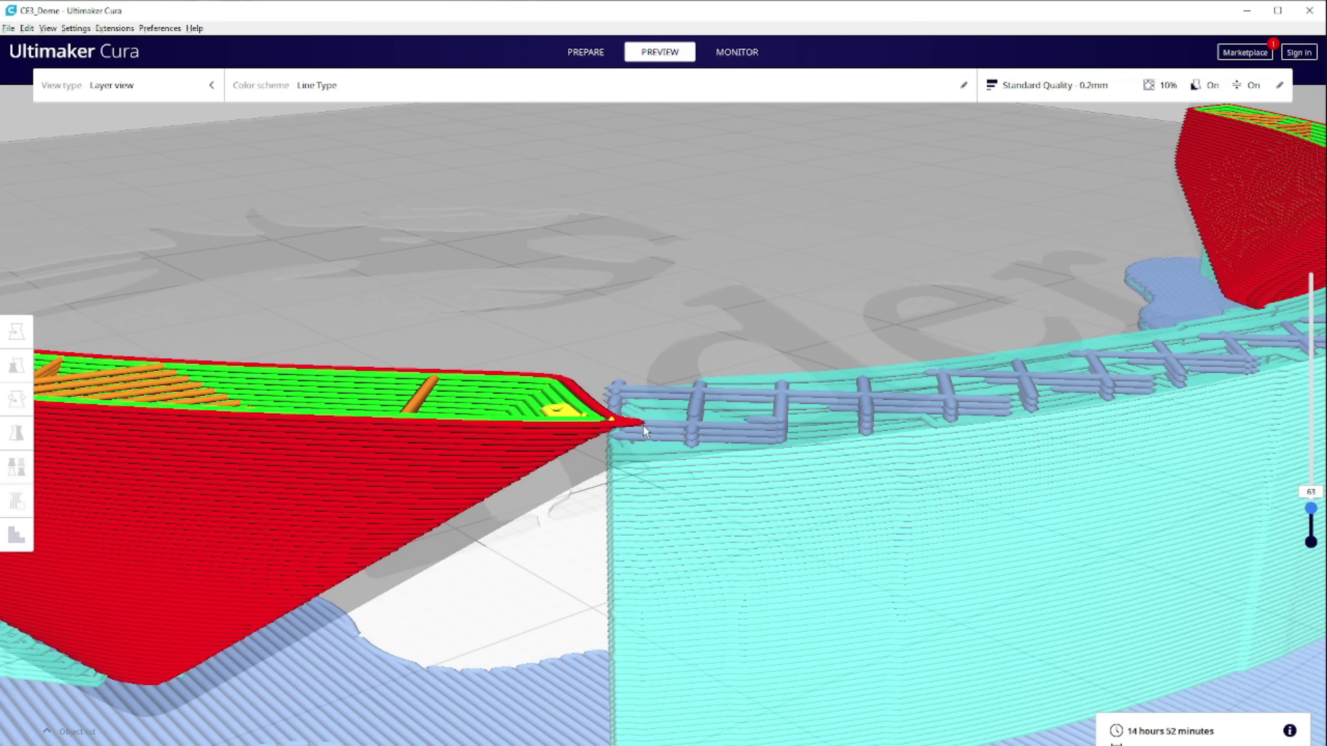
key(Up)
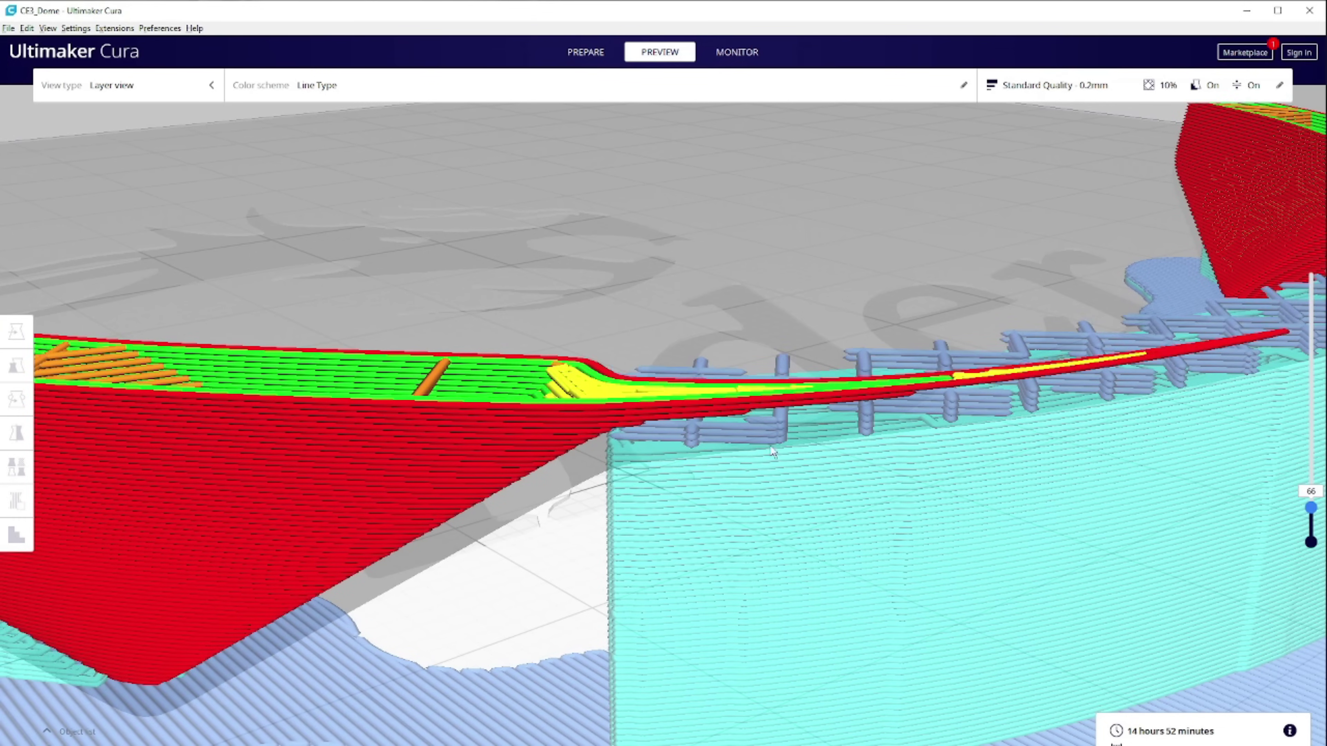
key(Up)
scroll(497, 528, down, 3)
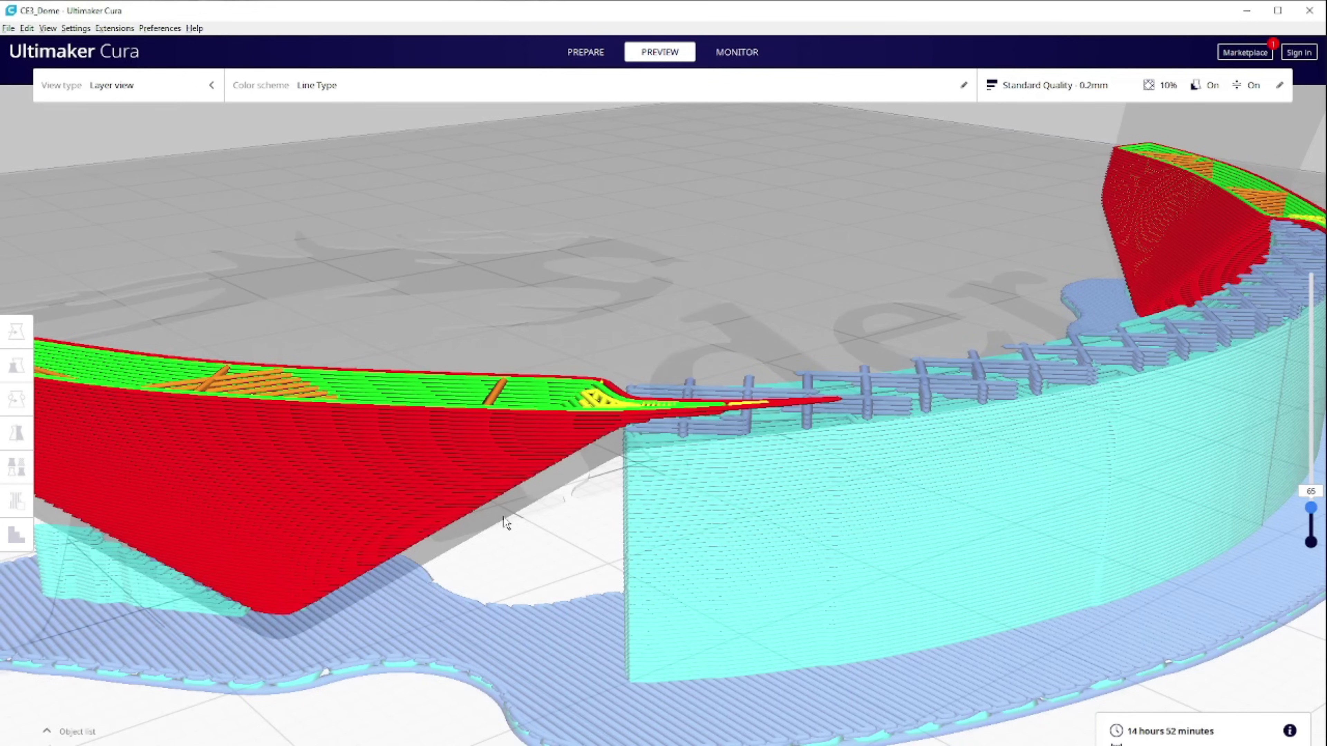
- Inspect the support under the faceplate's sloped lower tip up close and restore the full layer range in the preview
middle_drag(309, 586, 534, 586)
scroll(712, 625, up, 8)
middle_drag(712, 625, 646, 569)
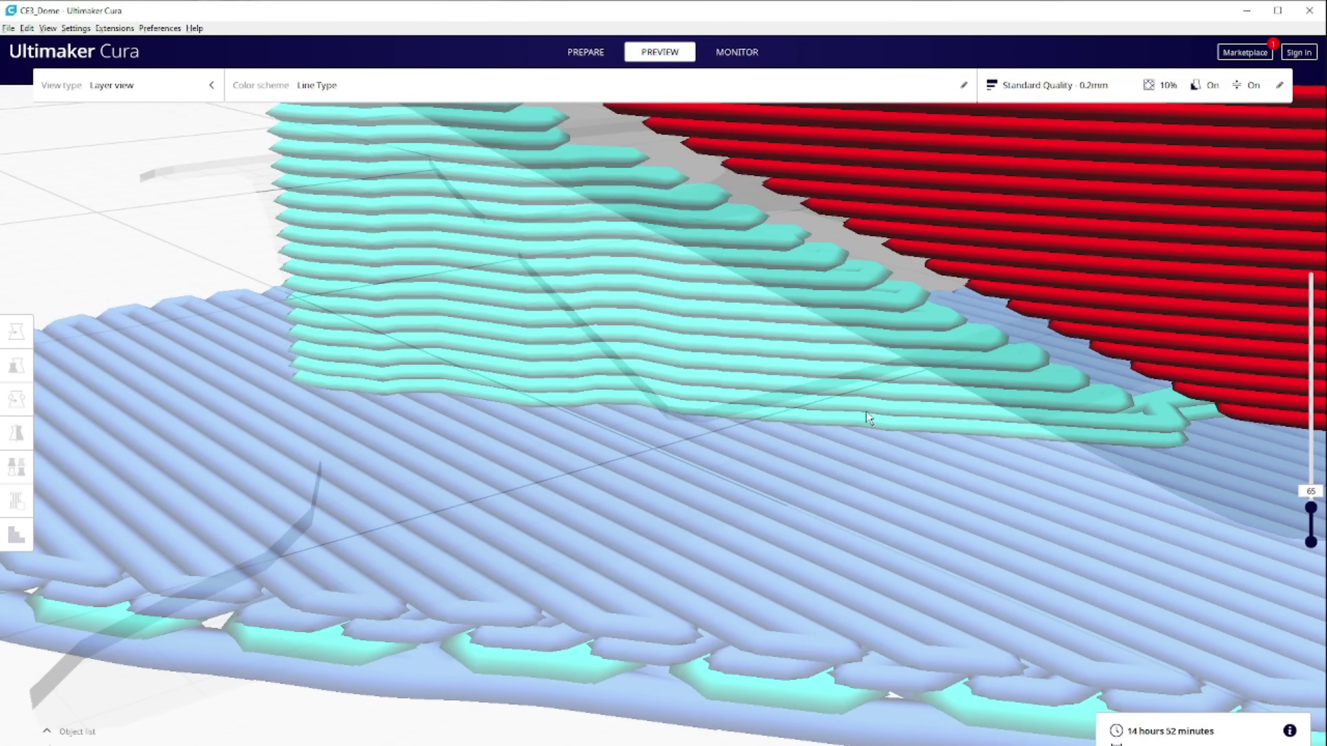
middle_drag(859, 421, 788, 484)
scroll(790, 516, down, 5)
scroll(788, 484, down, 3)
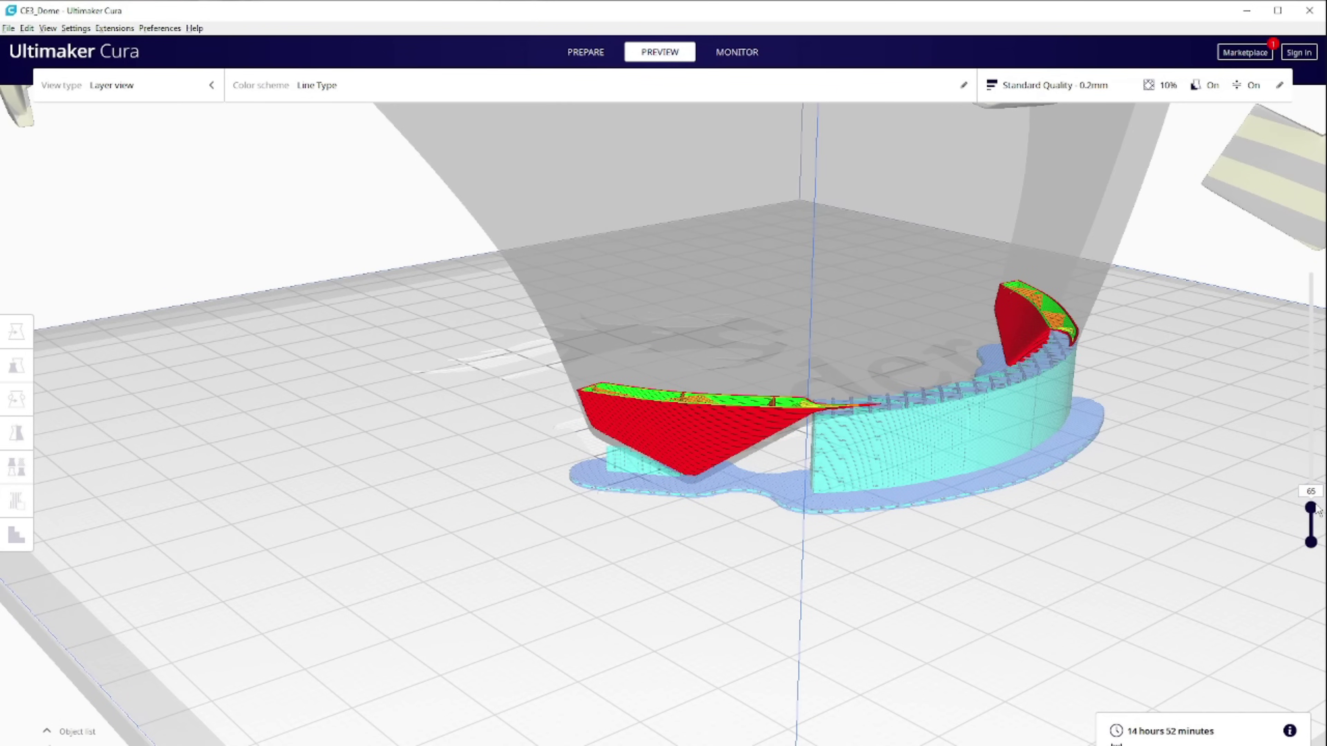
drag(1313, 506, 1299, 165)
- Tilt the faceplate on the build plate with snap rotation off, and preview the new slice
click(558, 55)
scroll(589, 395, down, 5)
middle_drag(590, 394, 522, 581)
right_drag(522, 580, 580, 591)
click(663, 455)
right_drag(616, 529, 663, 525)
click(16, 400)
right_drag(560, 441, 609, 445)
middle_drag(574, 490, 562, 557)
drag(783, 229, 853, 283)
click(58, 441)
scroll(767, 544, up, 4)
right_drag(769, 550, 797, 515)
drag(858, 169, 862, 171)
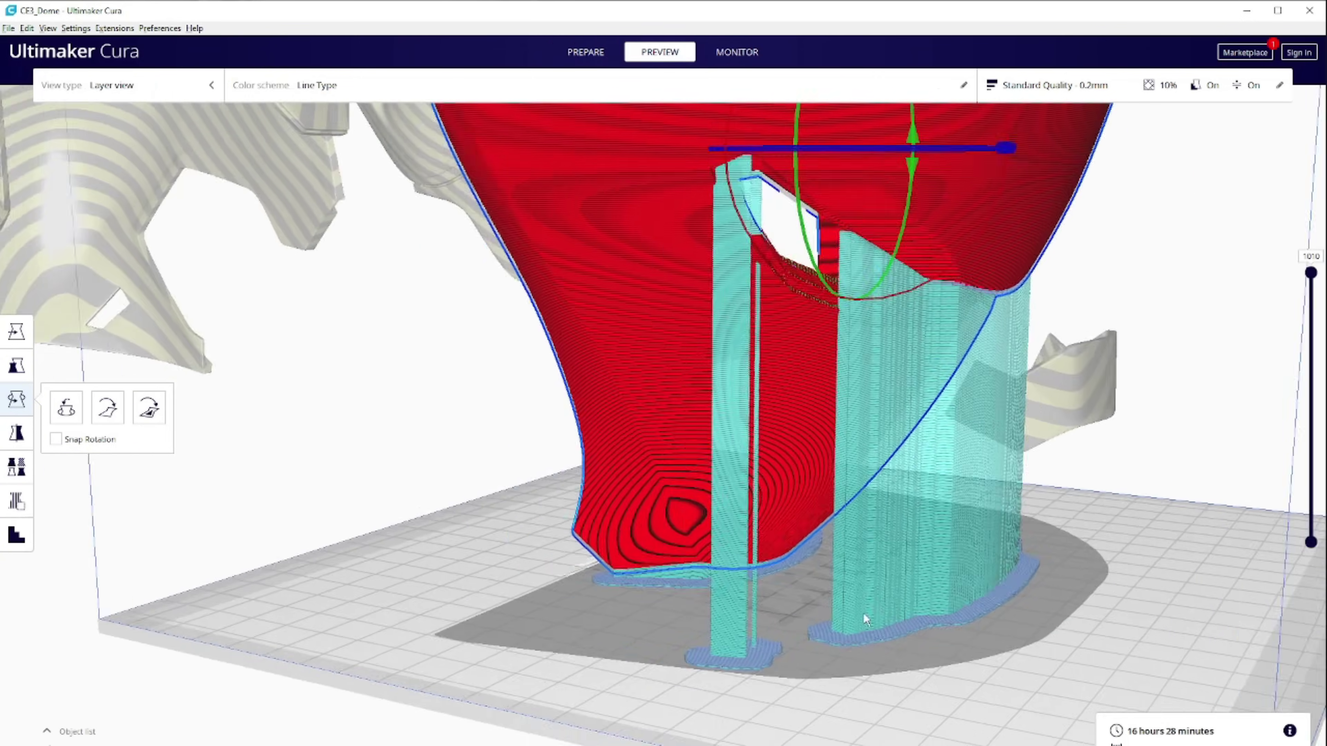
- Inspect the support under the tilted faceplate's lower edge and lower the preview to layer 9
scroll(864, 613, up, 6)
middle_drag(803, 555, 792, 542)
scroll(792, 542, up, 3)
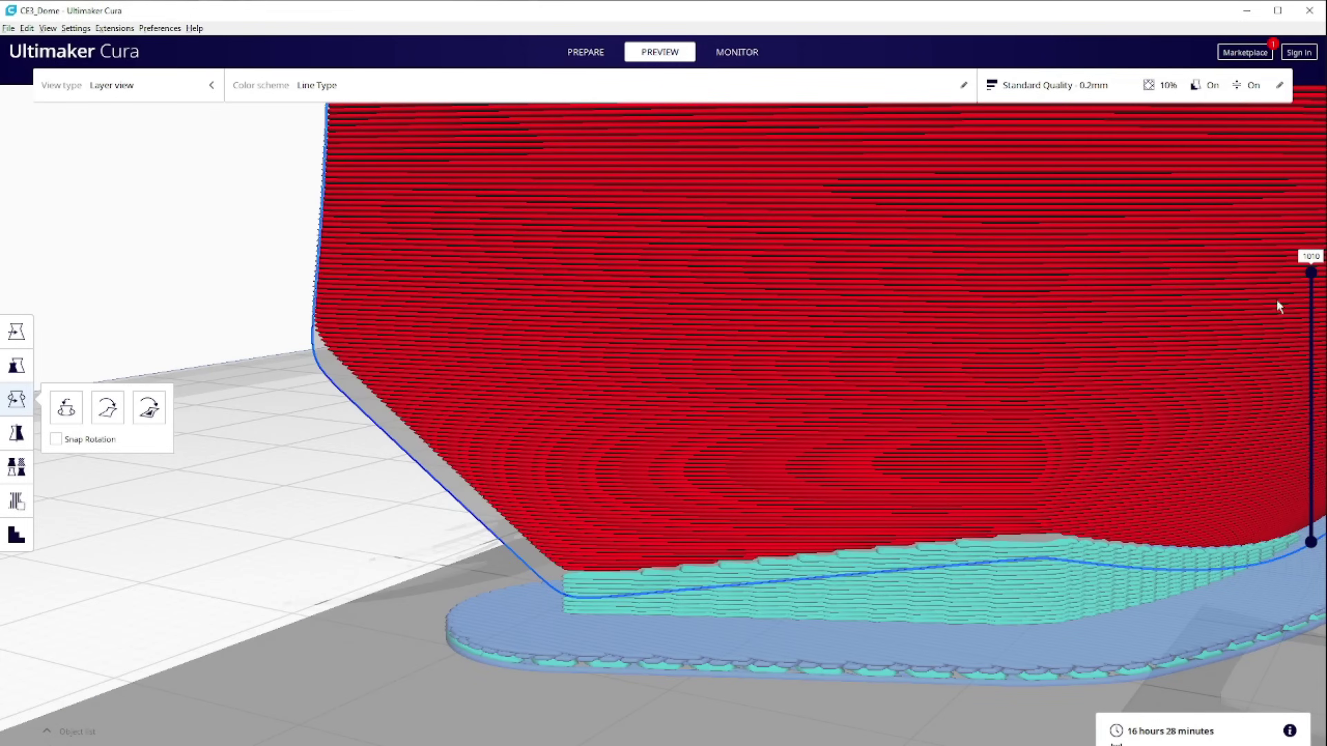
drag(1316, 502, 1316, 533)
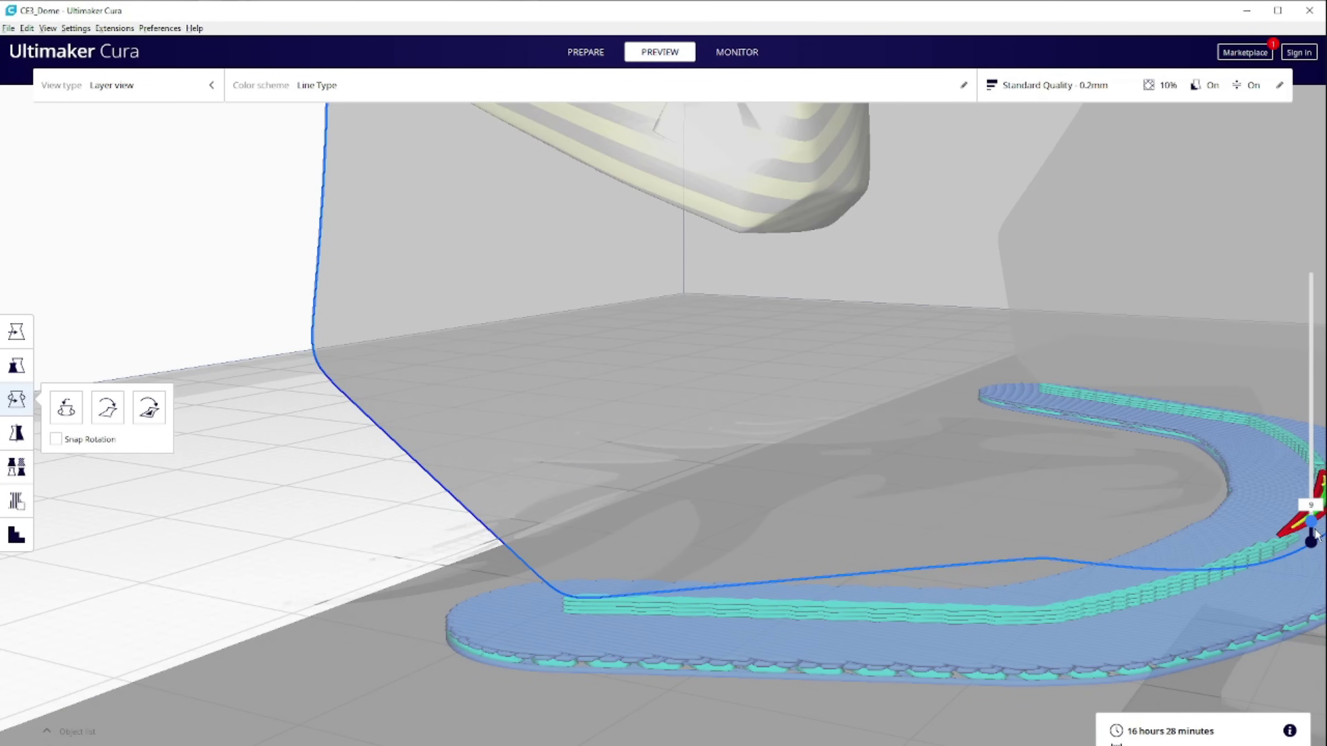
- Step the preview of the tilted faceplate up to layer 39 to follow how its lower edge builds on the support
key(Up)
key(Up)
key(Up)
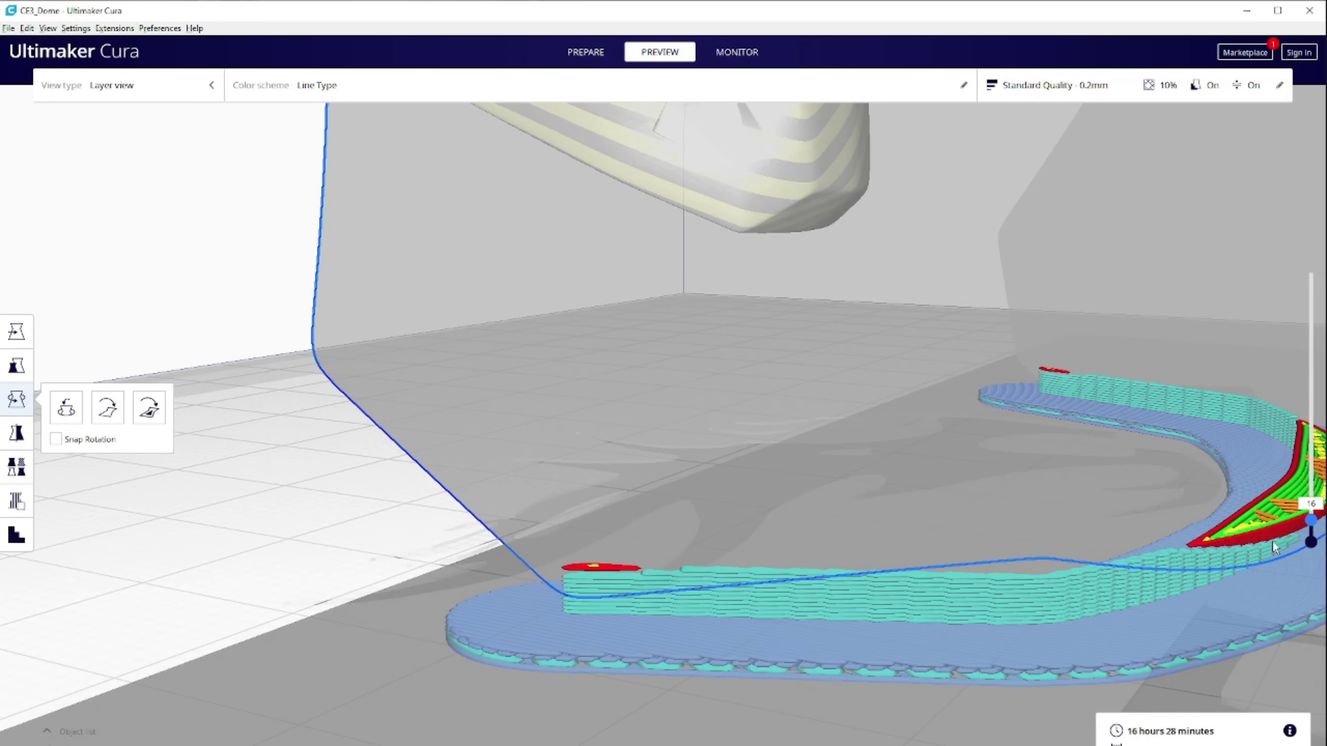
key(Up)
key(Up)
key(Up)
key(Up)
key(Up)
key(Up)
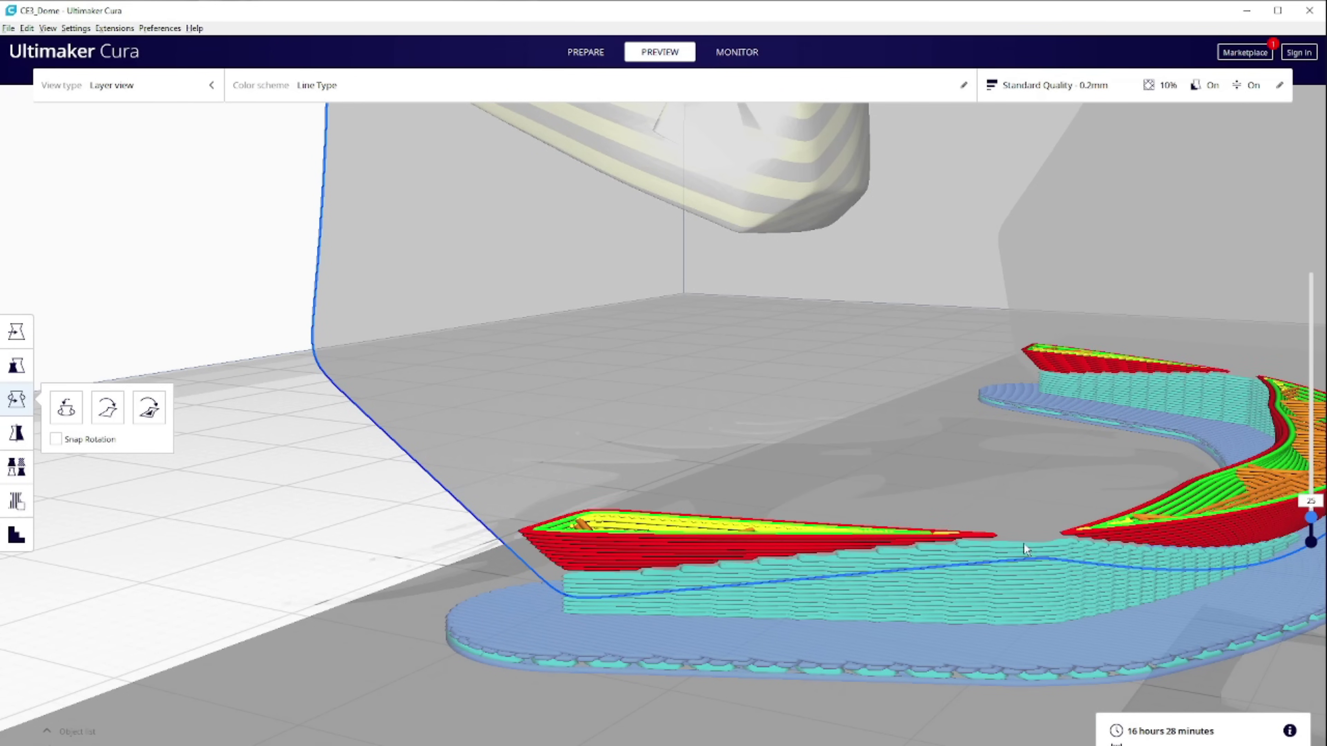
key(Up)
key(Up)
key(Up)
key(Up)
key(Up)
key(Up)
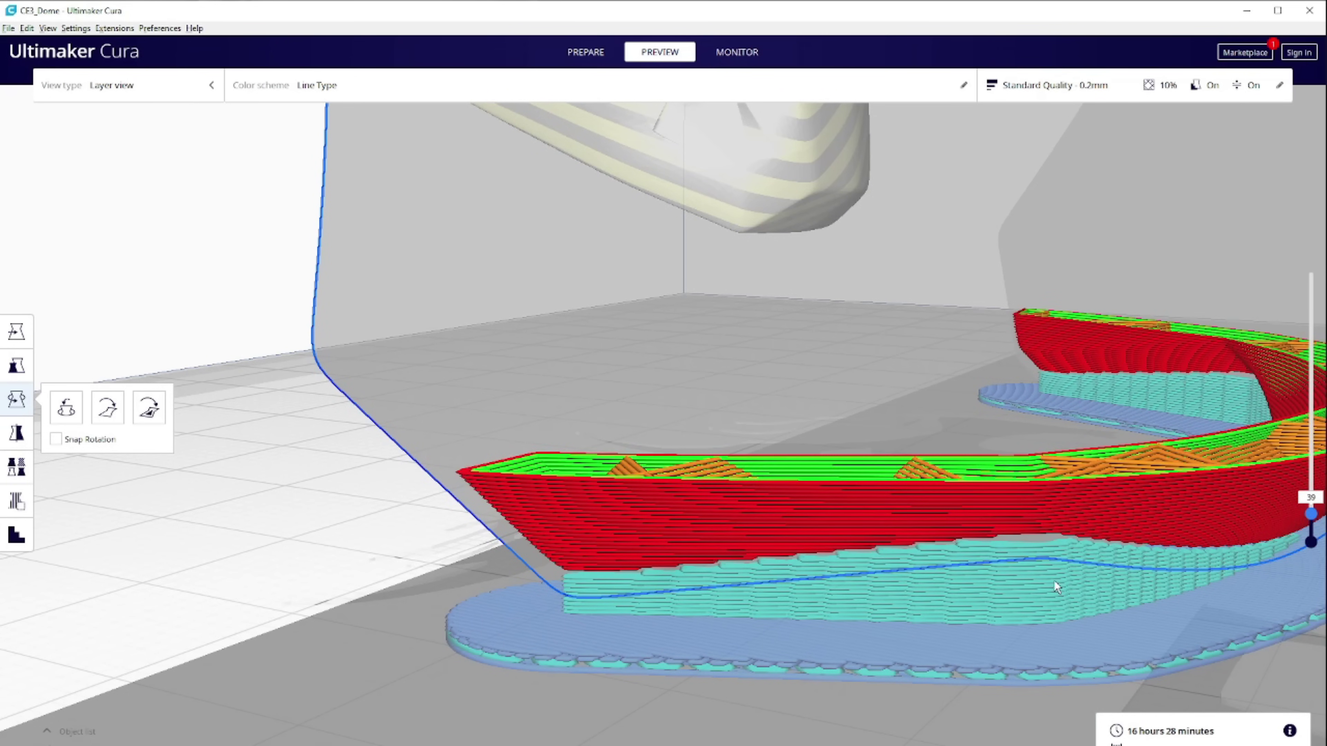
- Raise the preview to the top layer and examine the tall supports under the tilted faceplate
drag(1311, 515, 1312, 208)
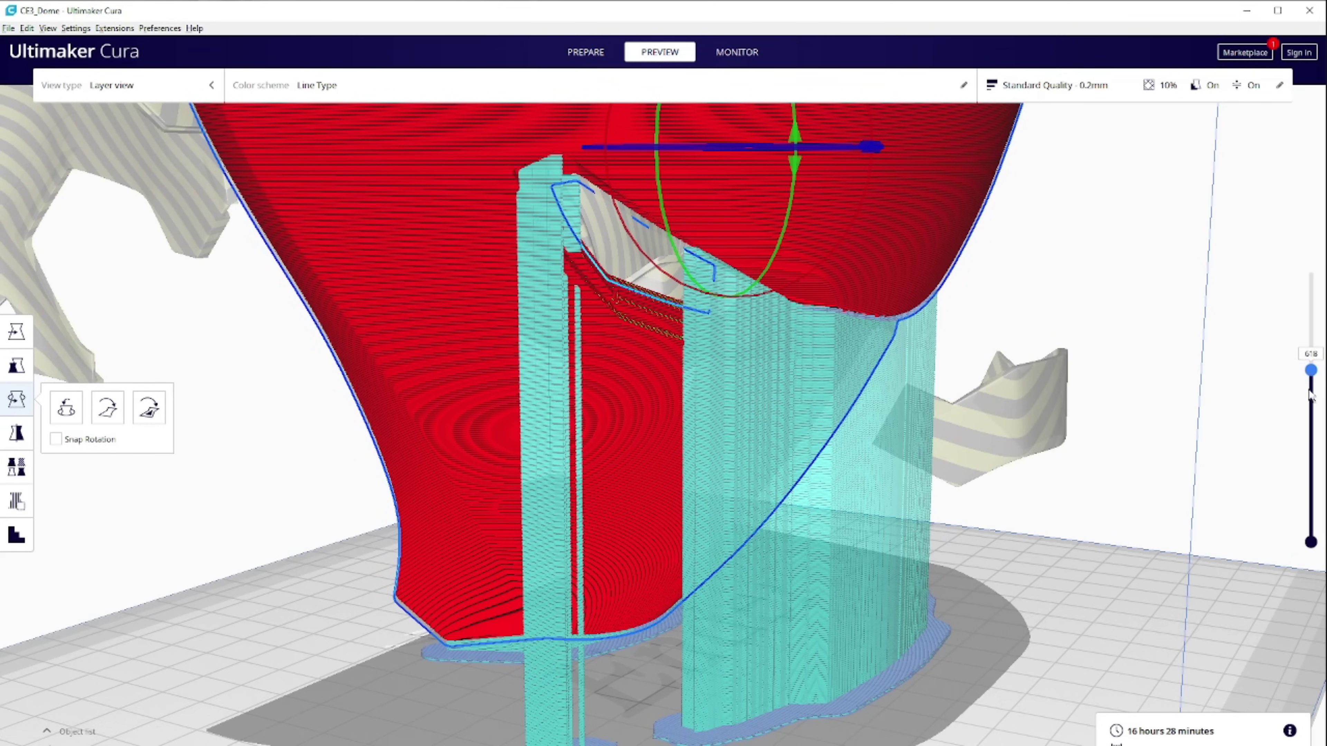
drag(1309, 399, 1310, 200)
scroll(1191, 391, down, 3)
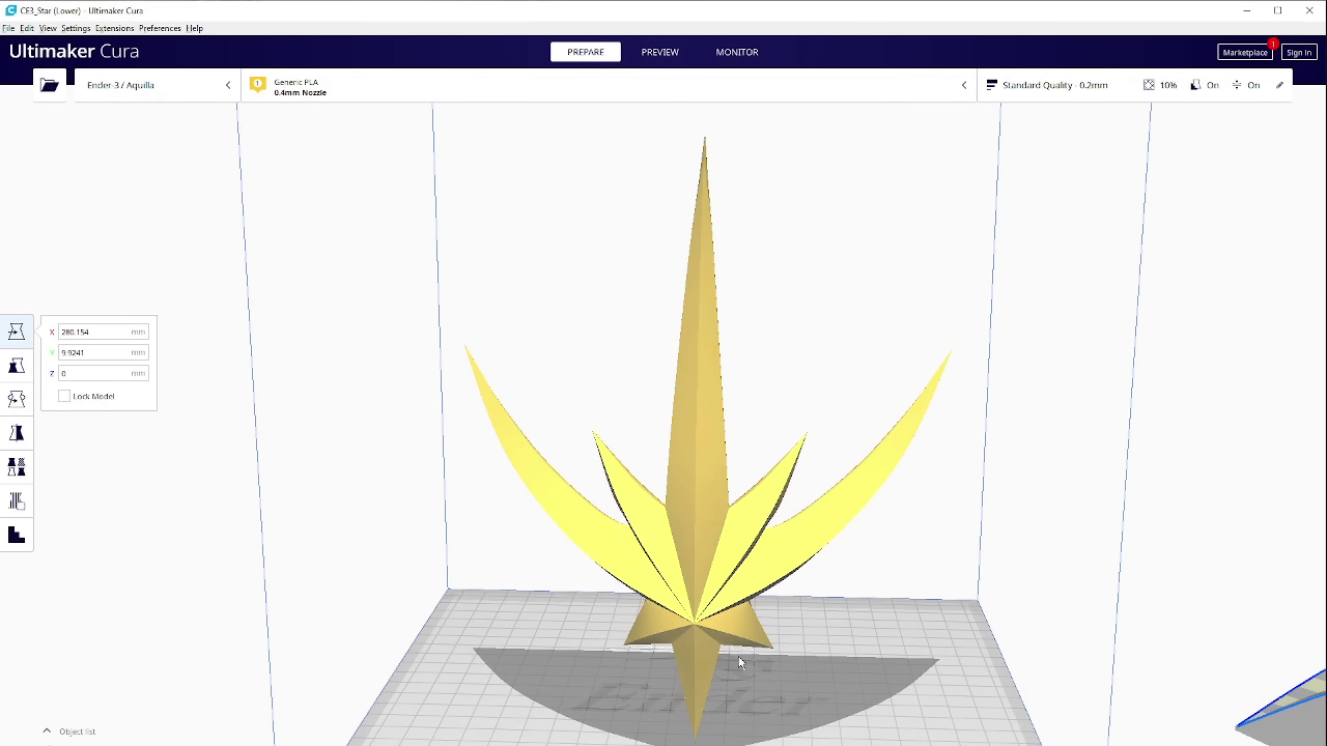
- Remove the one-piece star from the build plate and examine its split parts
right_drag(742, 653, 744, 596)
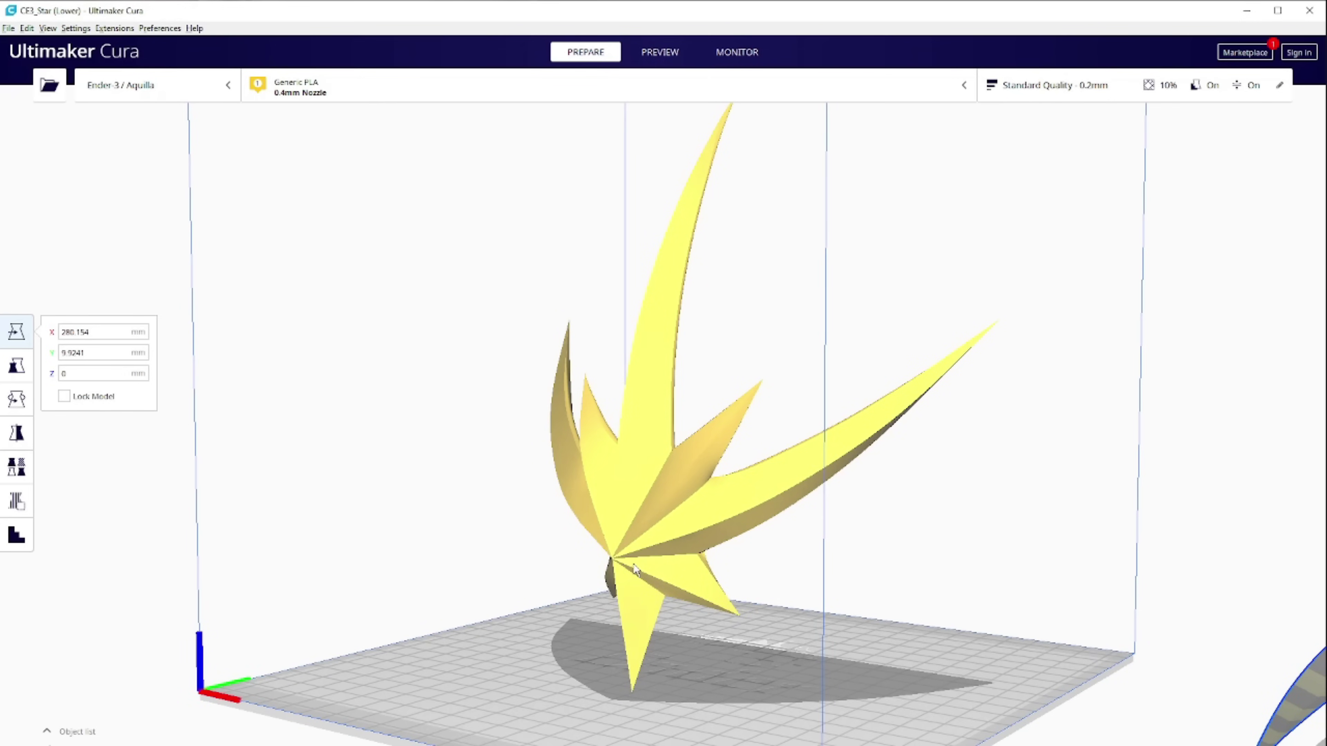
right_drag(646, 580, 762, 586)
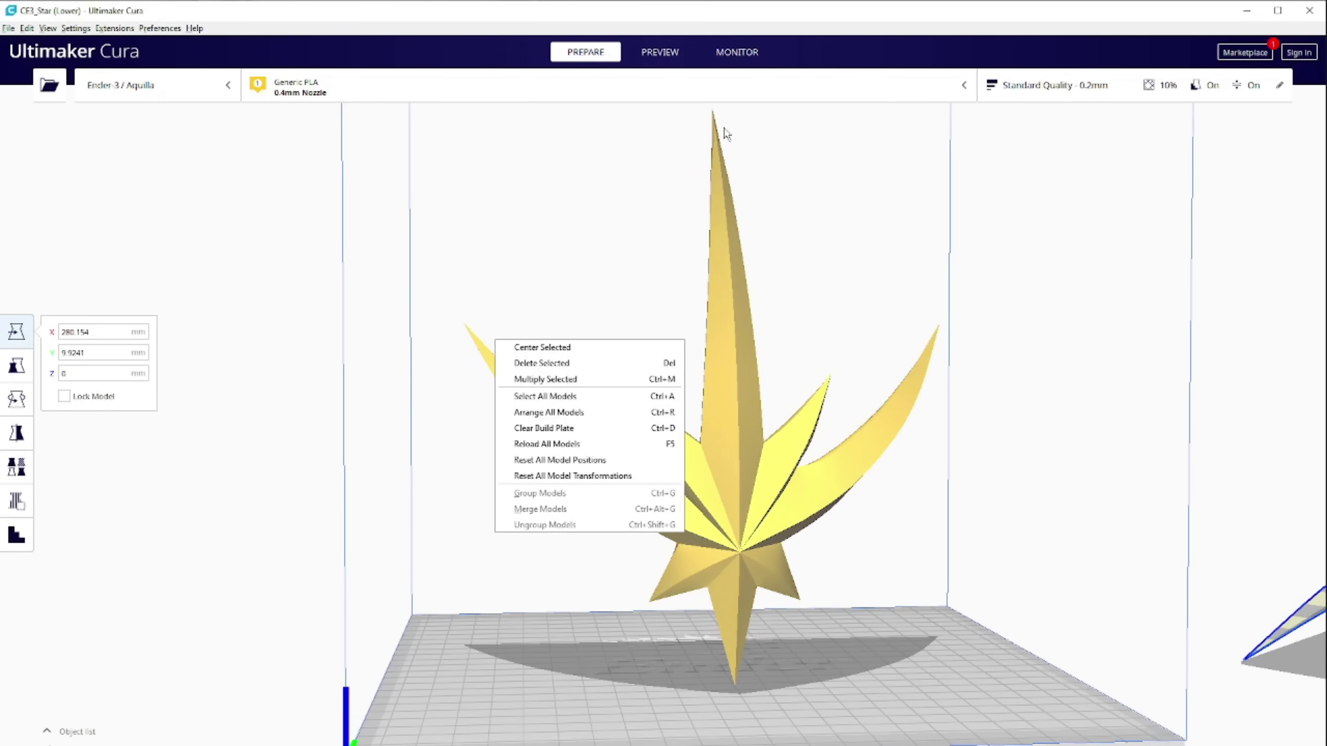
click(708, 365)
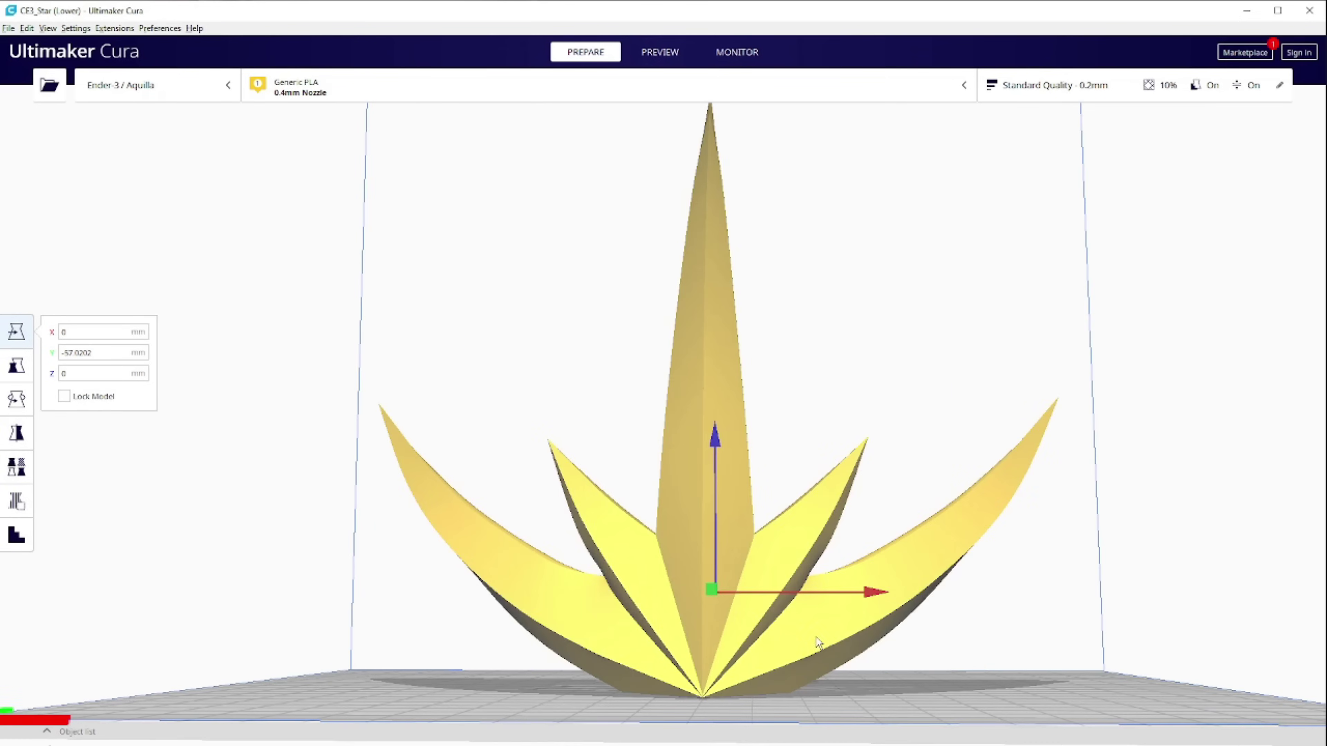
right_drag(818, 644, 921, 706)
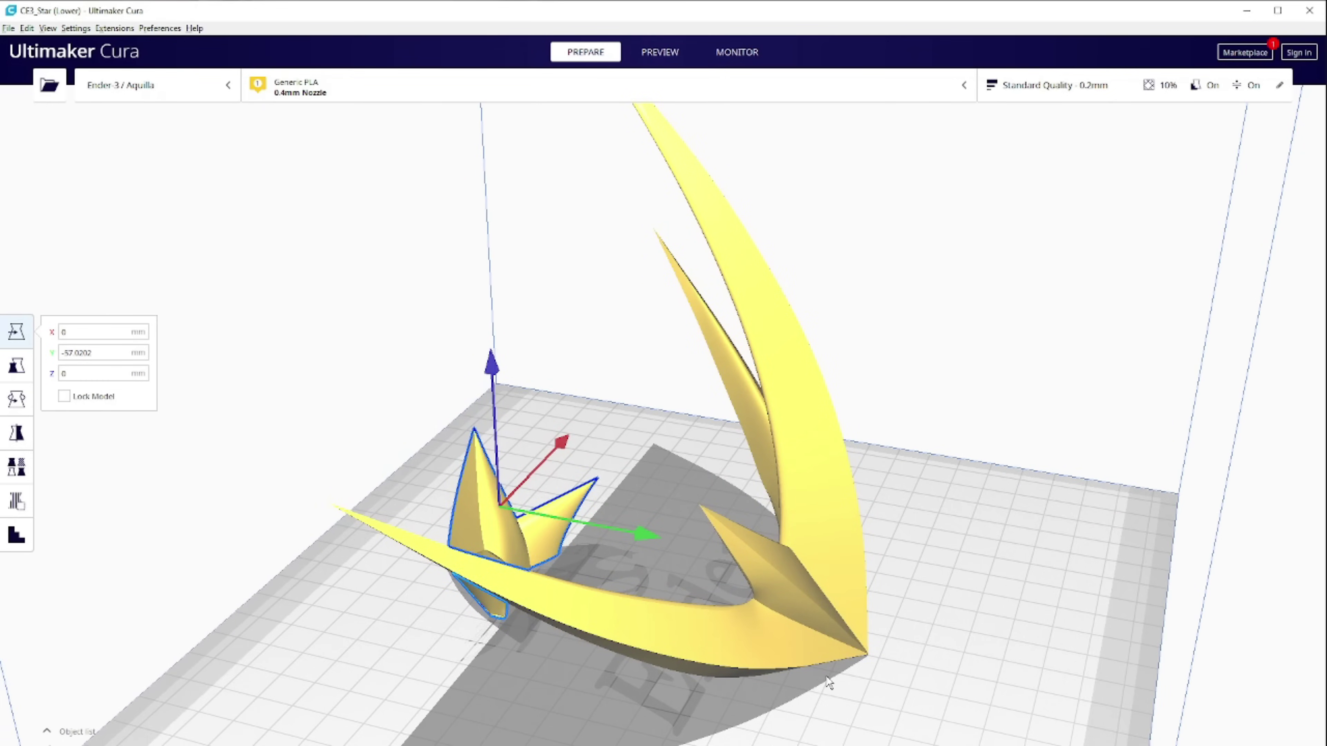
right_drag(715, 649, 703, 589)
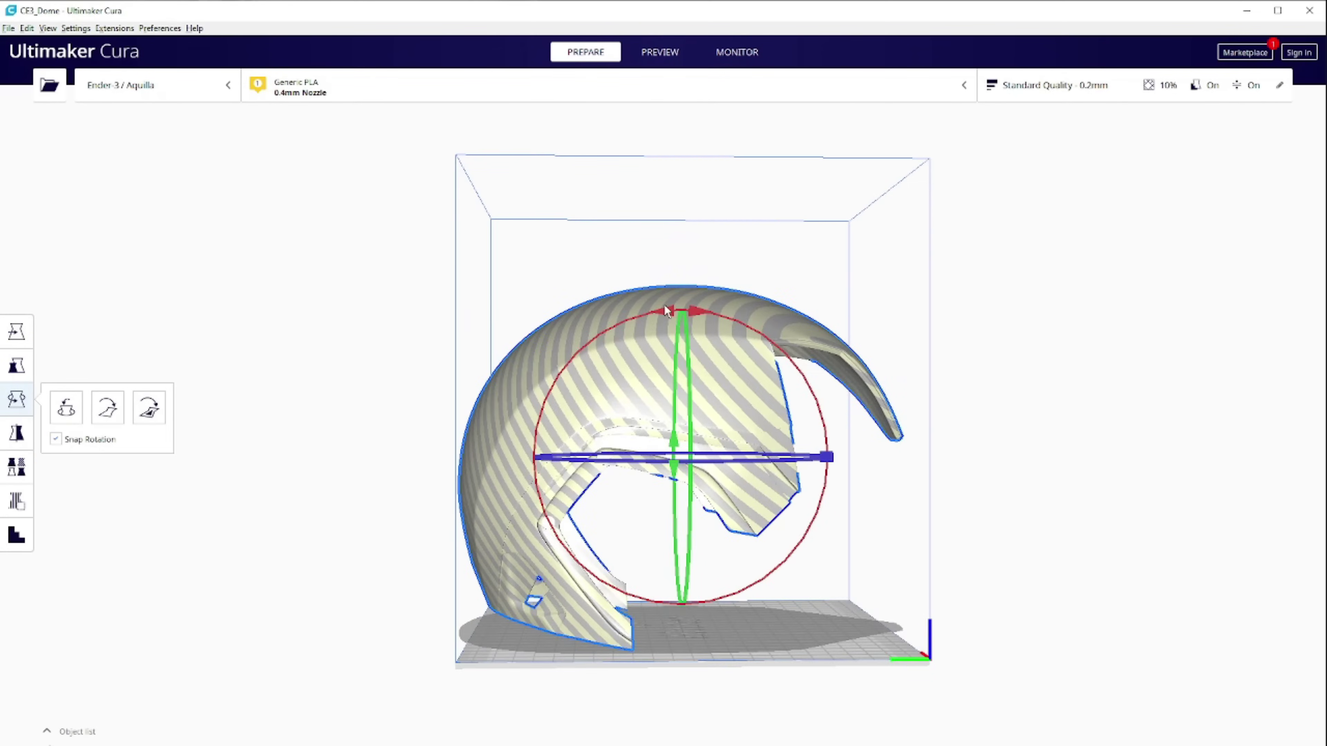
- Rotate the helmet dome onto its crown and switch the printer to the Creality CR-10S Pro V2
drag(665, 314, 577, 492)
right_drag(577, 492, 640, 520)
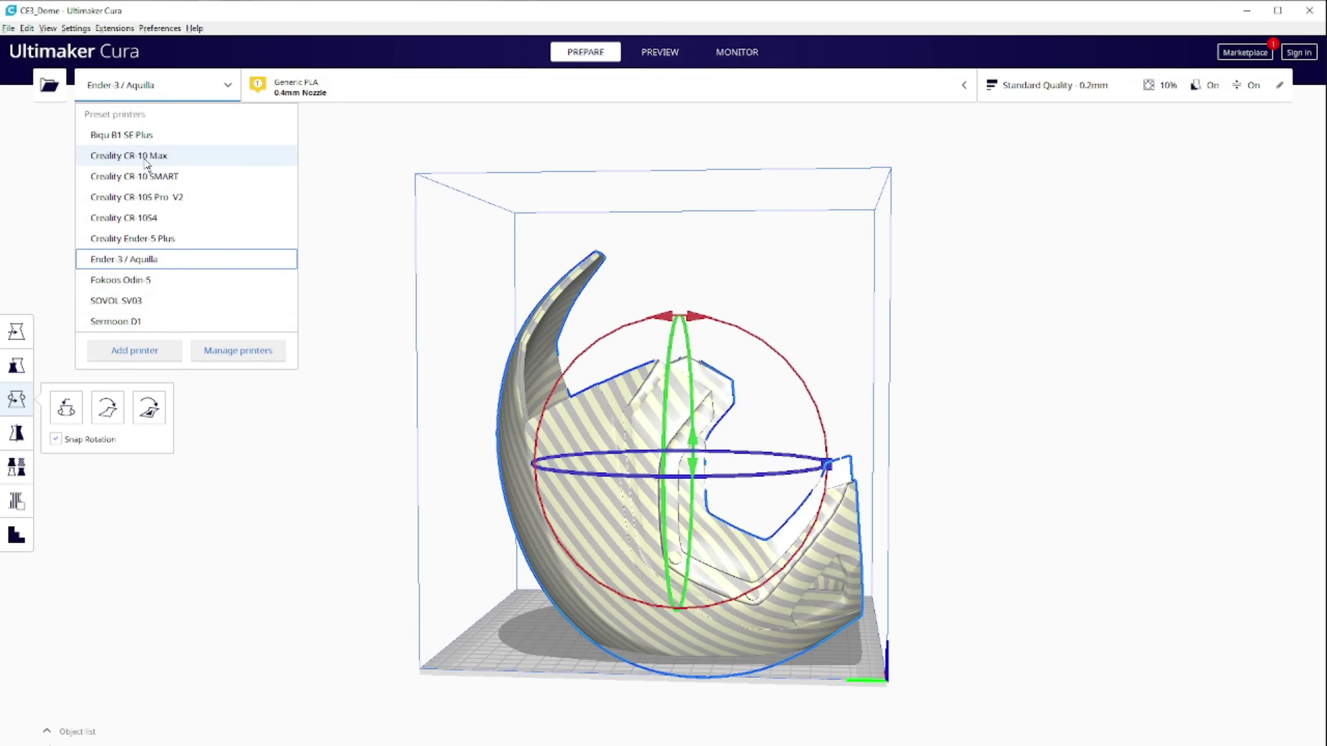
click(151, 203)
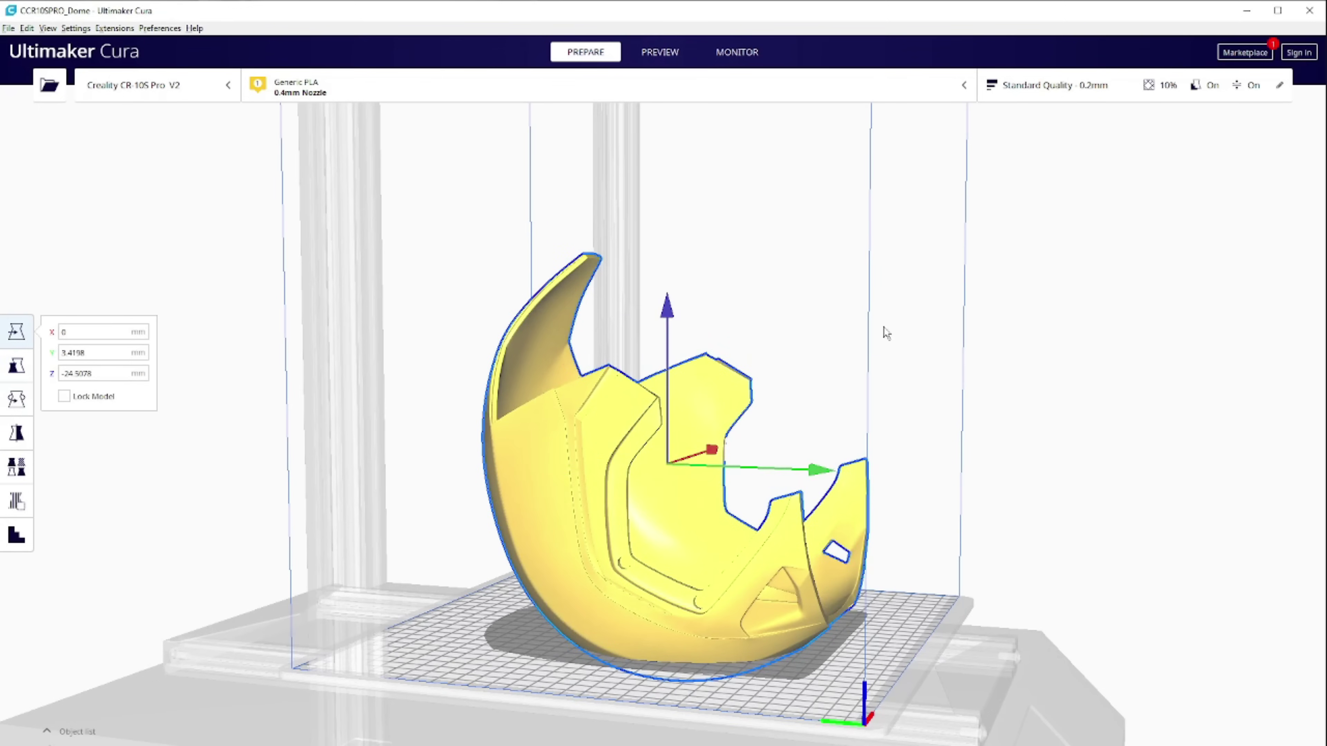
- Rotate the dome back upright and, with snap rotation turned off, fine-tune its tilt so the lower edge sits flat on the build plate
drag(662, 317, 724, 188)
right_drag(774, 511, 851, 517)
right_drag(850, 517, 882, 519)
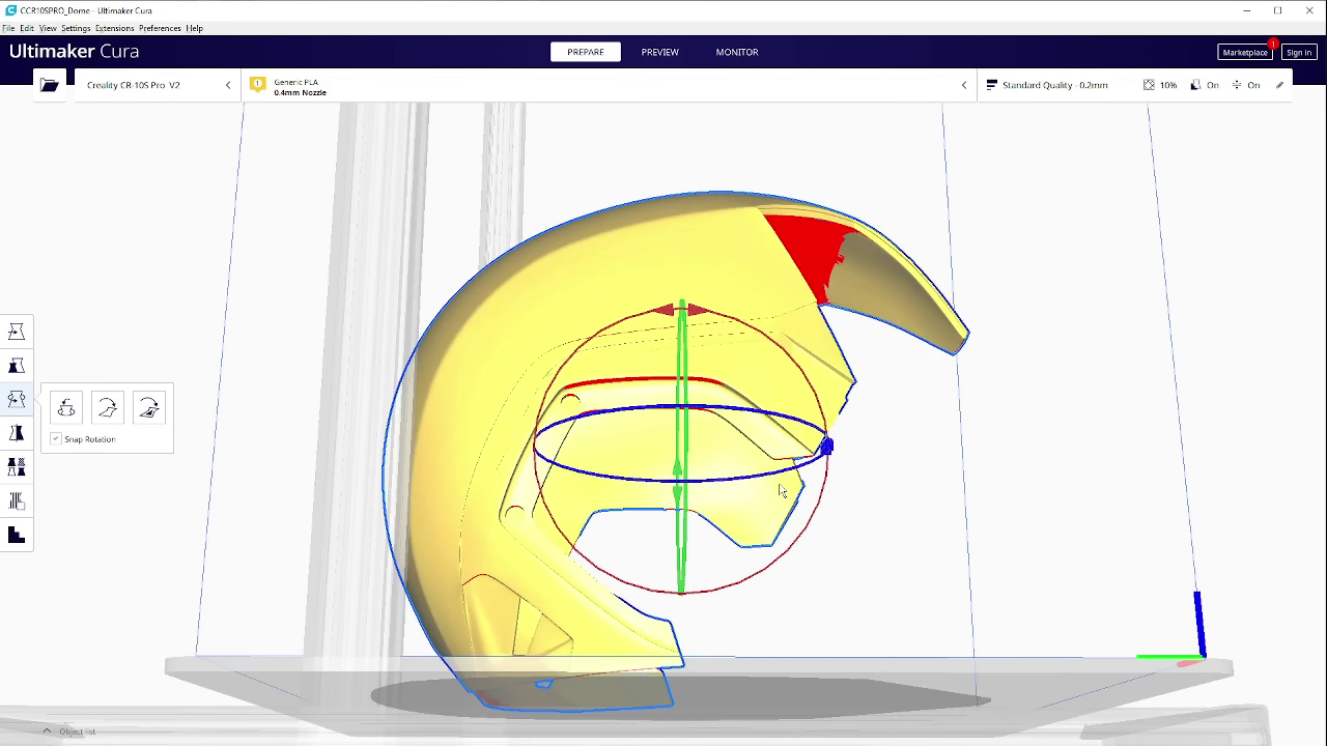
right_drag(795, 473, 785, 508)
scroll(565, 656, up, 5)
middle_drag(670, 658, 696, 516)
right_drag(699, 521, 693, 516)
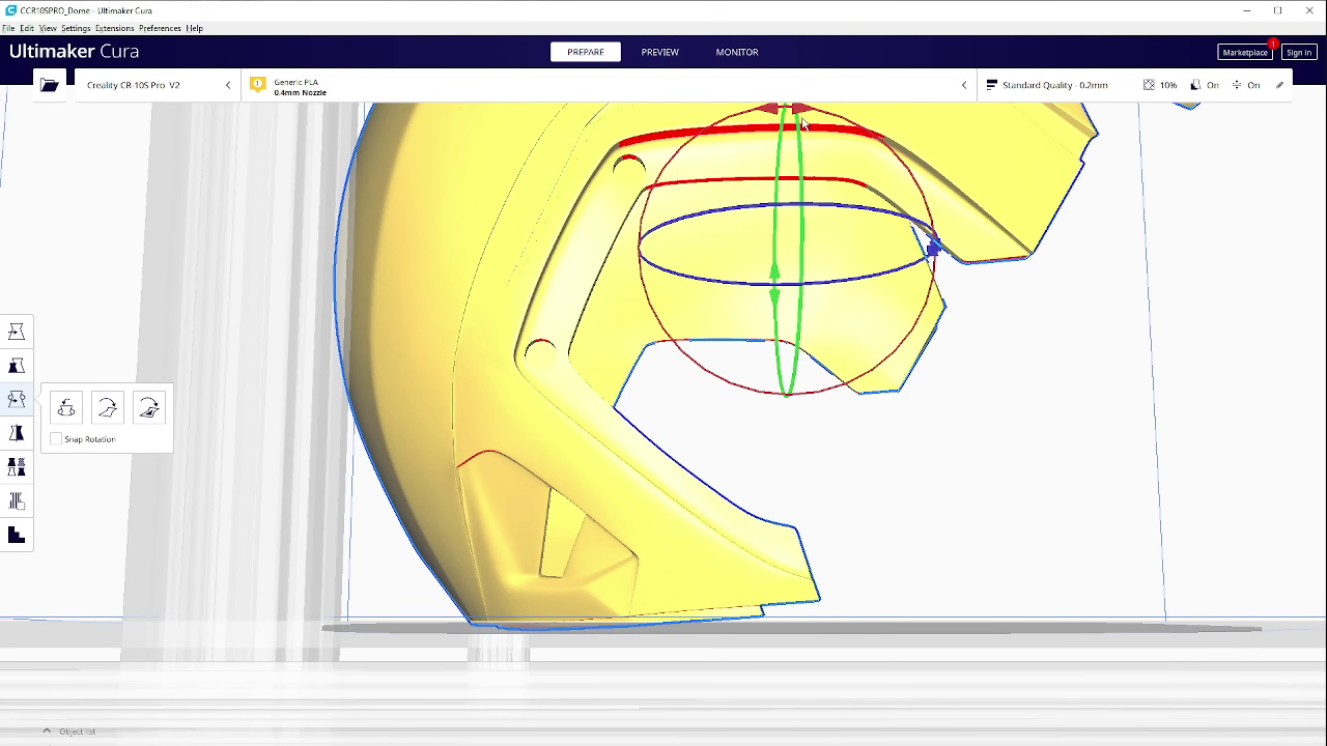
drag(807, 120, 818, 126)
- Examine the upright dome's overhangs at the front tip, inside the crown and from beneath the build plate
right_drag(831, 157, 838, 196)
middle_drag(919, 343, 710, 543)
scroll(973, 316, up, 10)
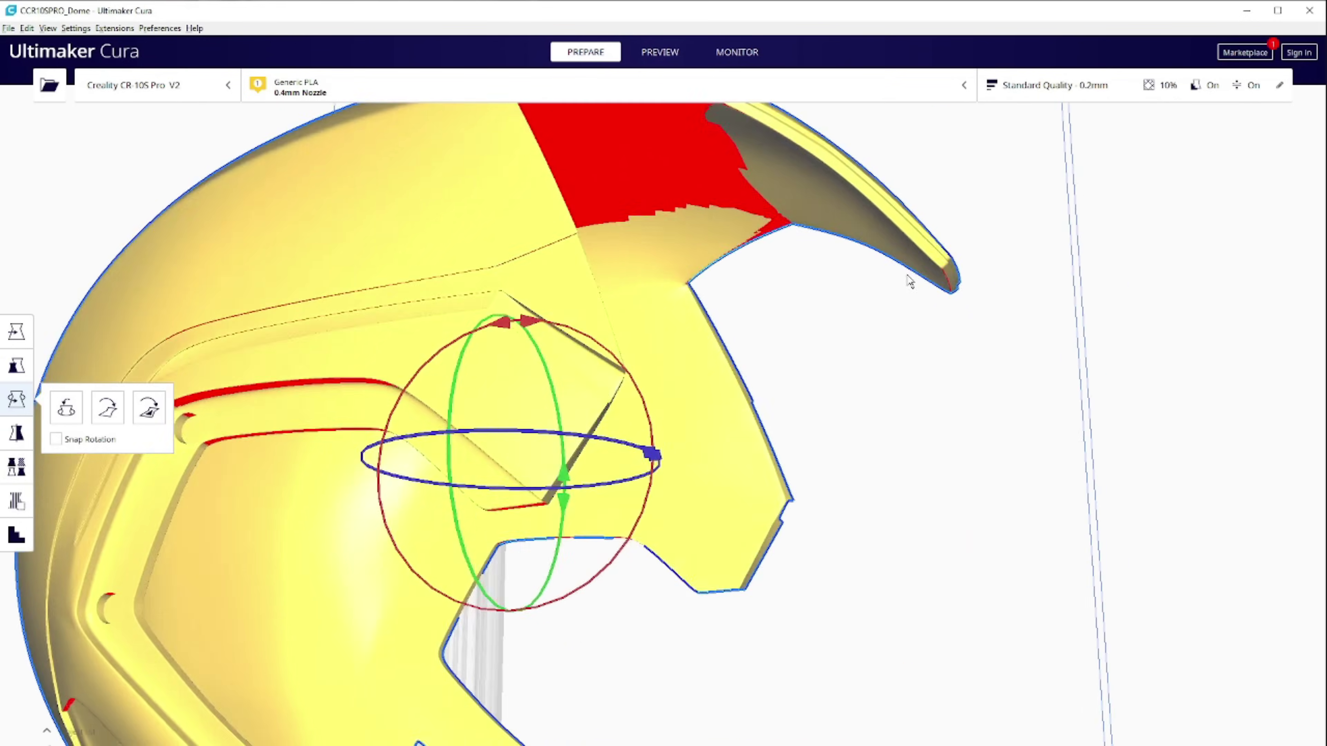
middle_drag(1013, 435, 925, 457)
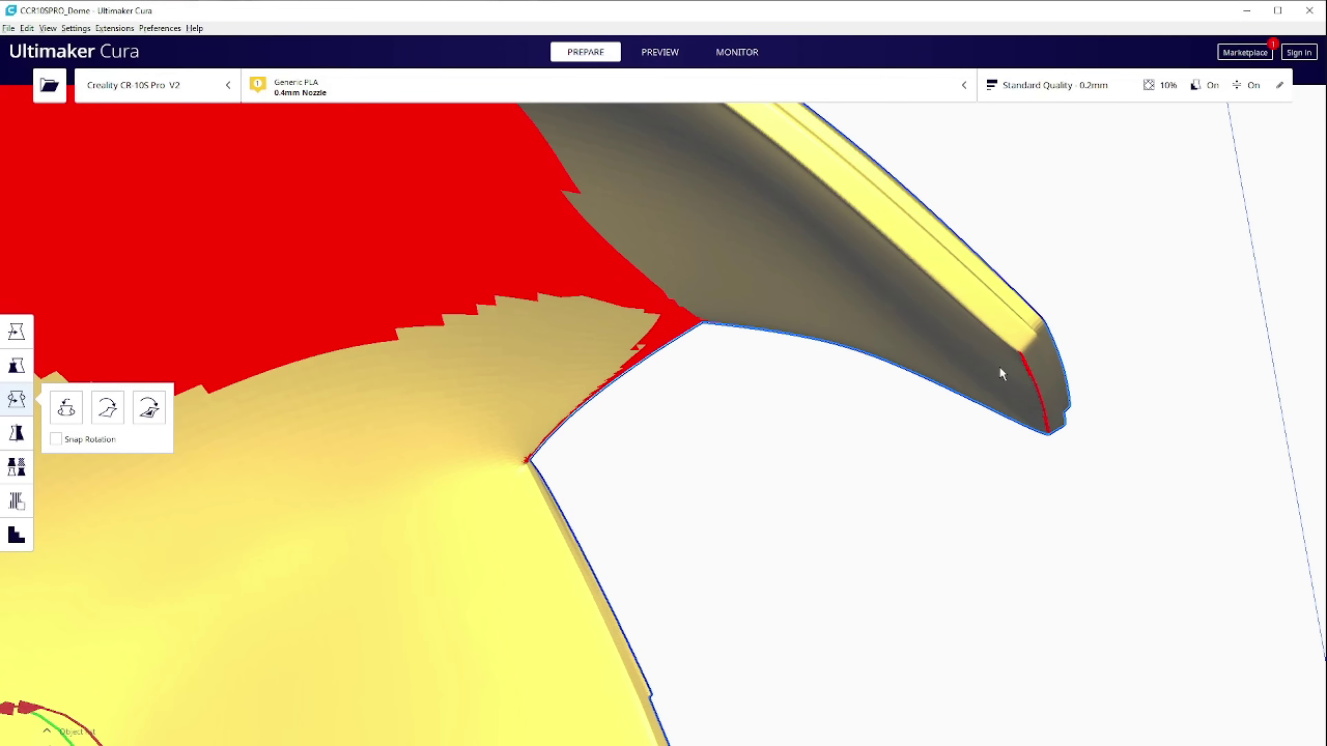
scroll(1037, 392, down, 4)
right_drag(1012, 453, 866, 442)
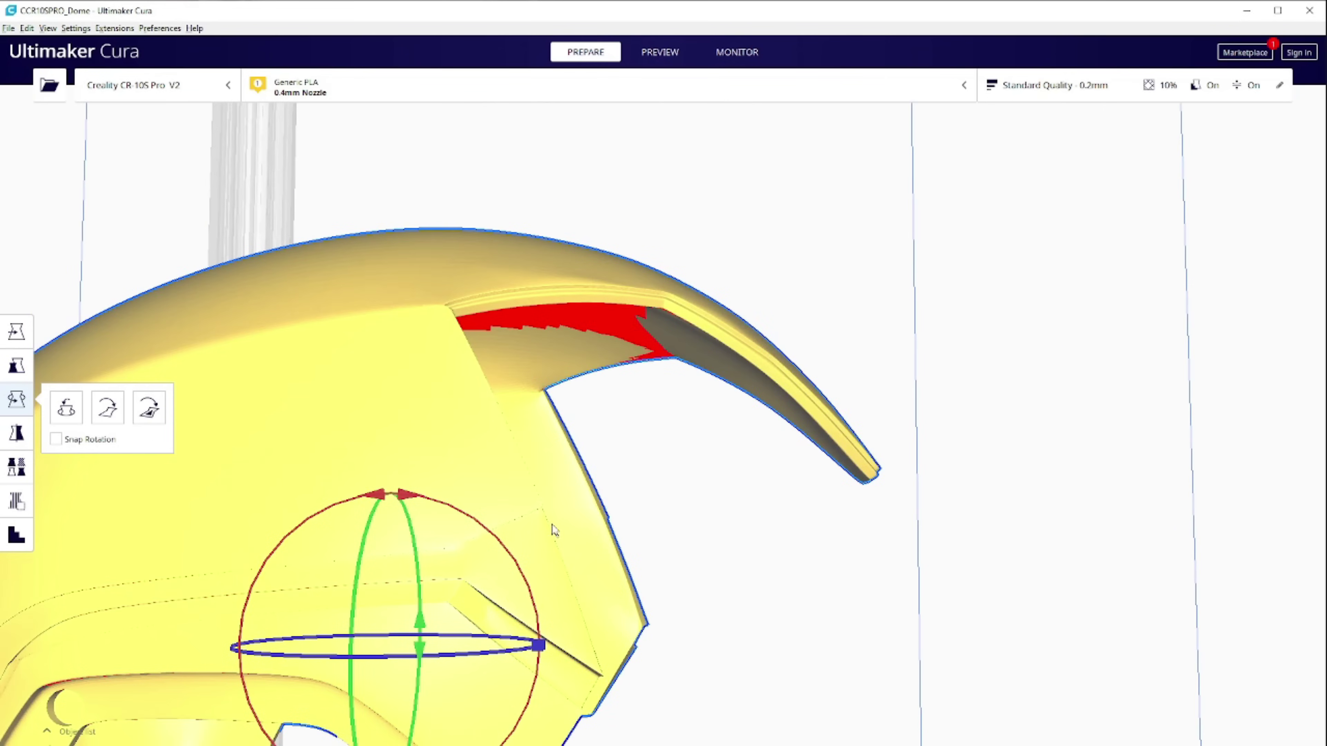
scroll(681, 557, down, 3)
right_drag(682, 557, 975, 381)
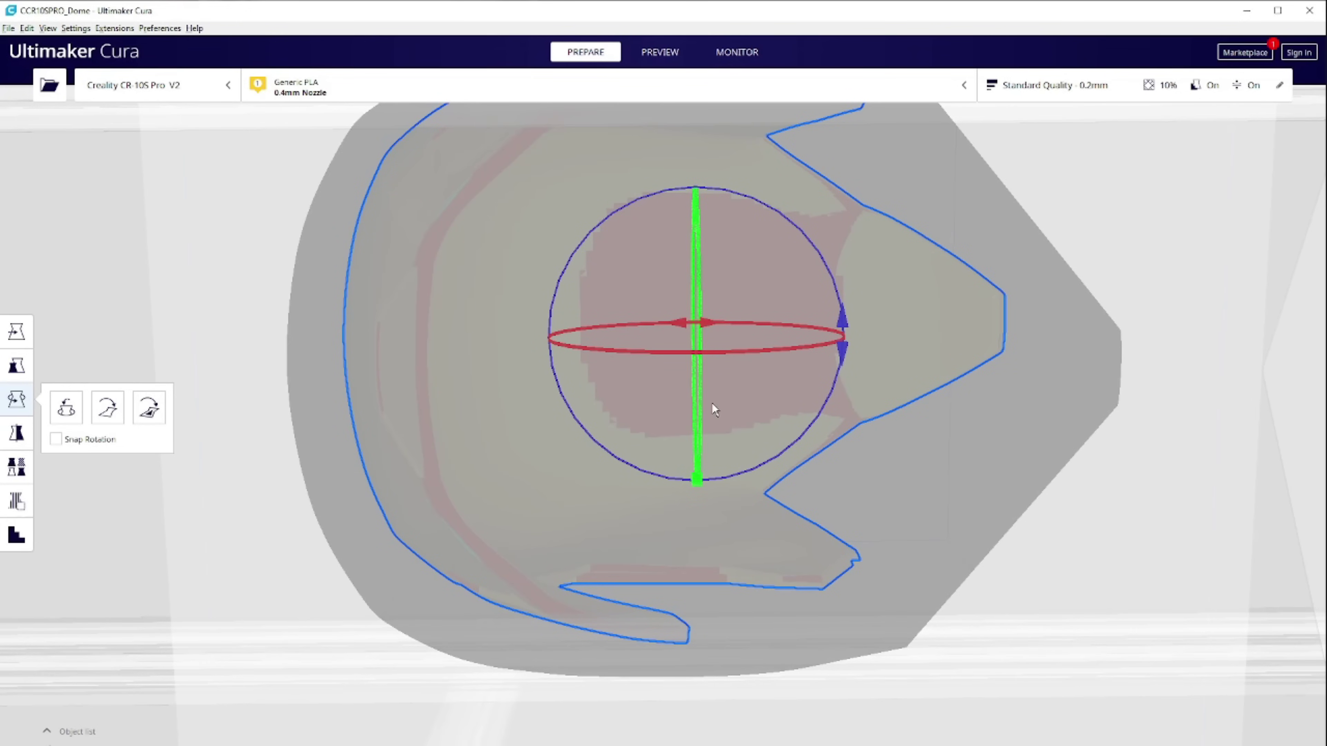
right_drag(726, 415, 832, 577)
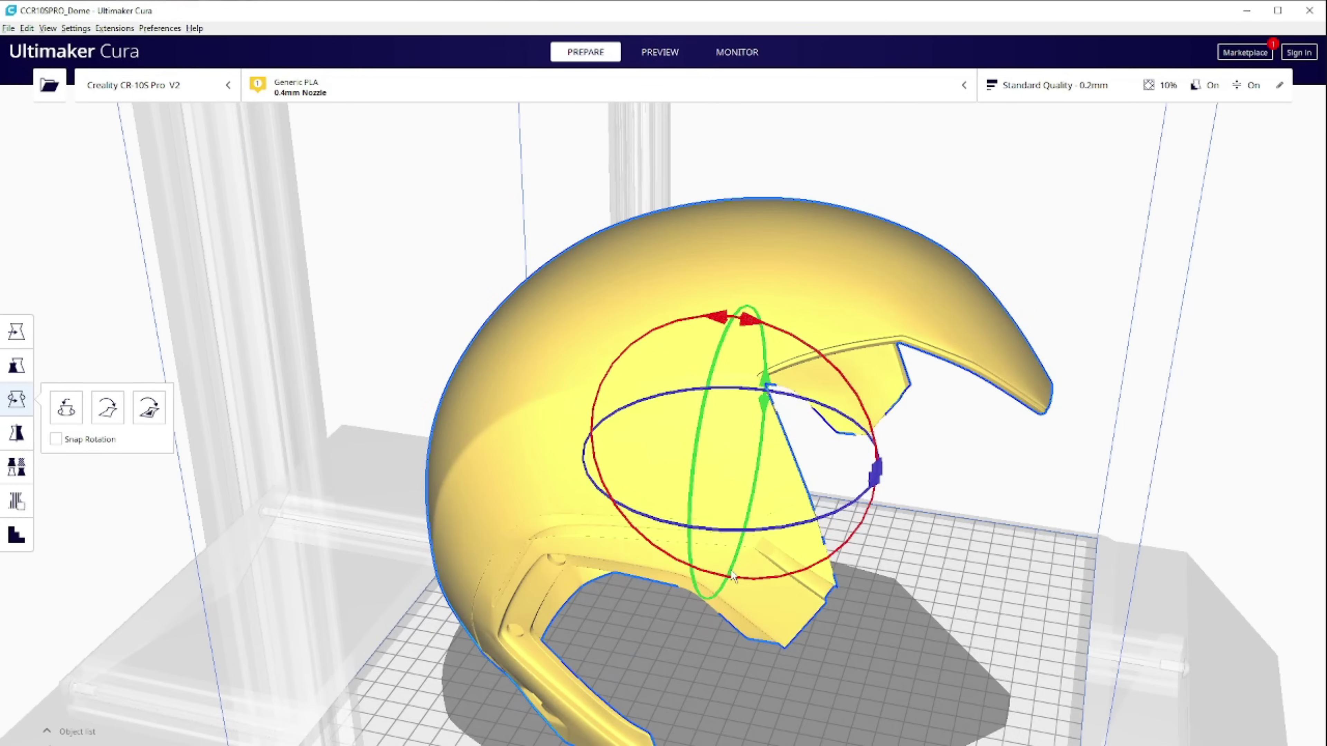
right_drag(724, 575, 749, 499)
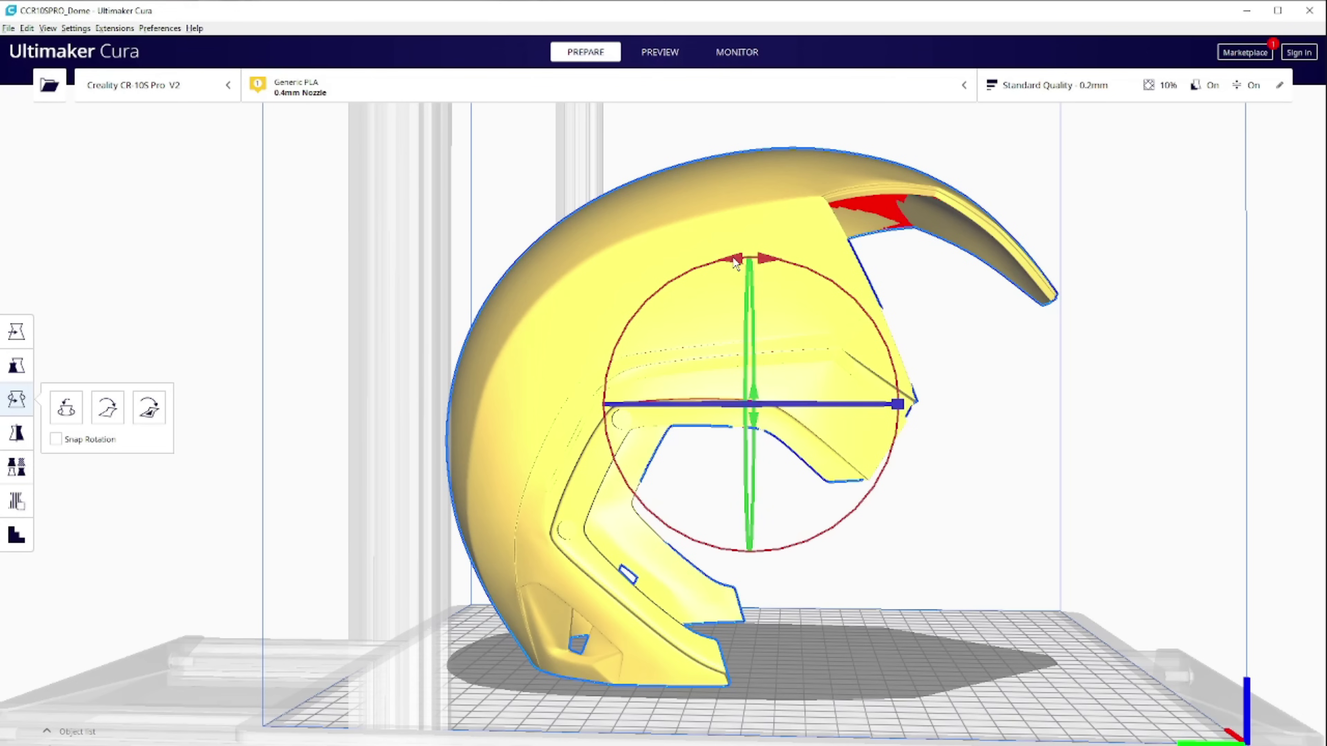
- Rotate the dome about its side-to-side axis so it rests on its crown with the open edges facing up
right_drag(736, 263, 748, 289)
drag(747, 284, 554, 523)
right_drag(752, 566, 787, 543)
right_drag(793, 300, 807, 295)
drag(750, 236, 739, 333)
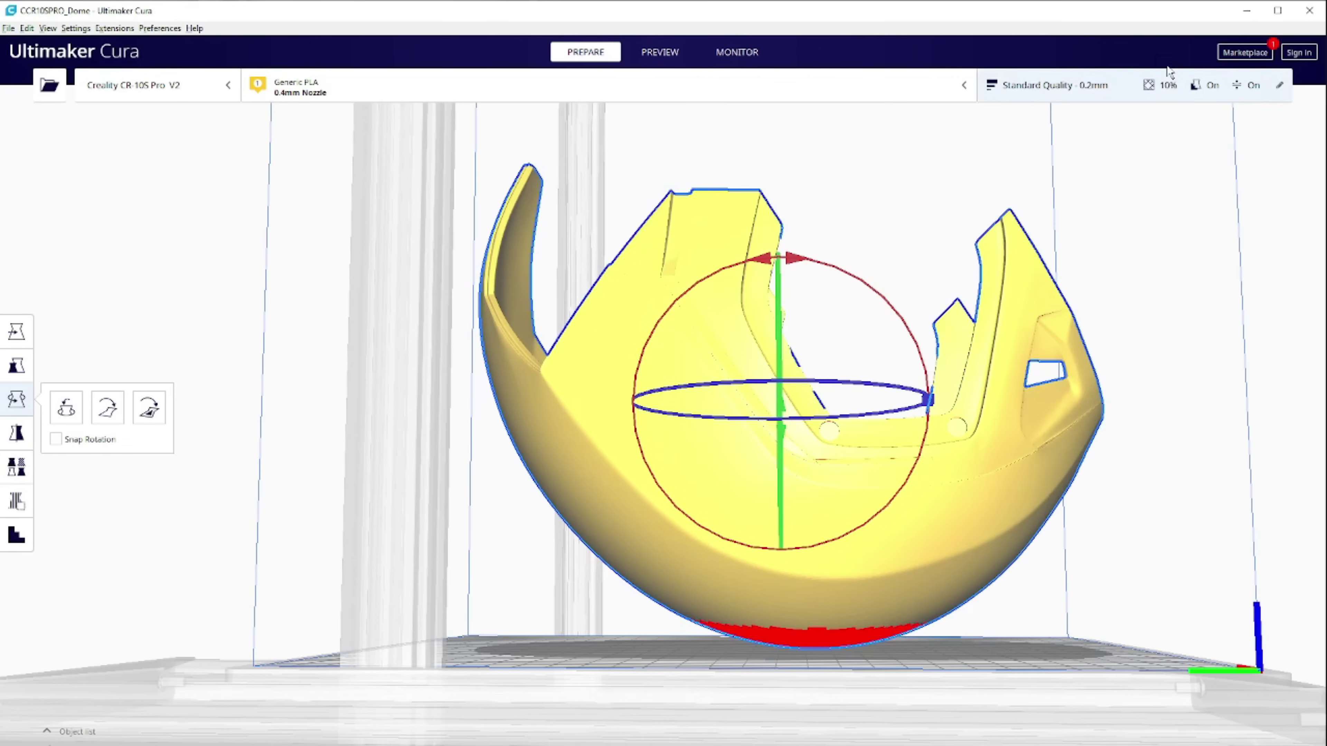
- Open the print settings and review the infill density, printing temperature, build plate temperature and print speed
click(1167, 84)
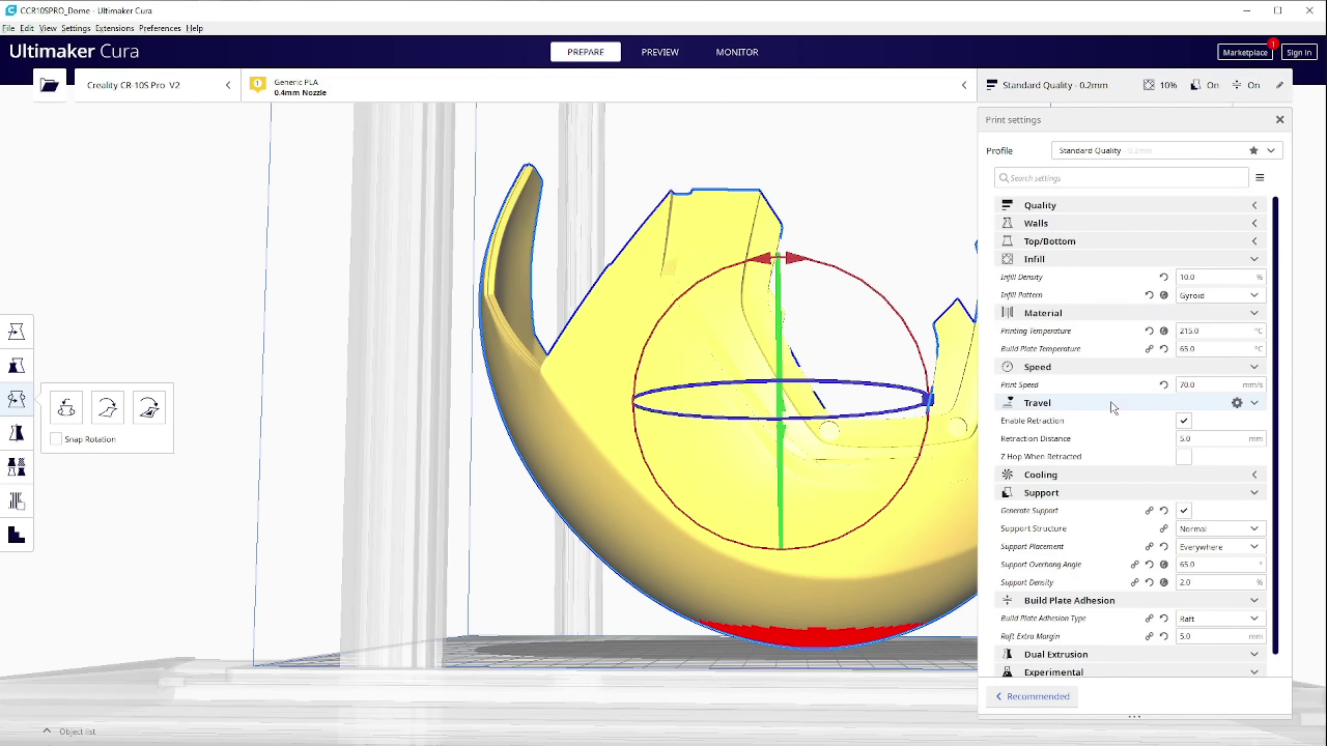
click(1193, 277)
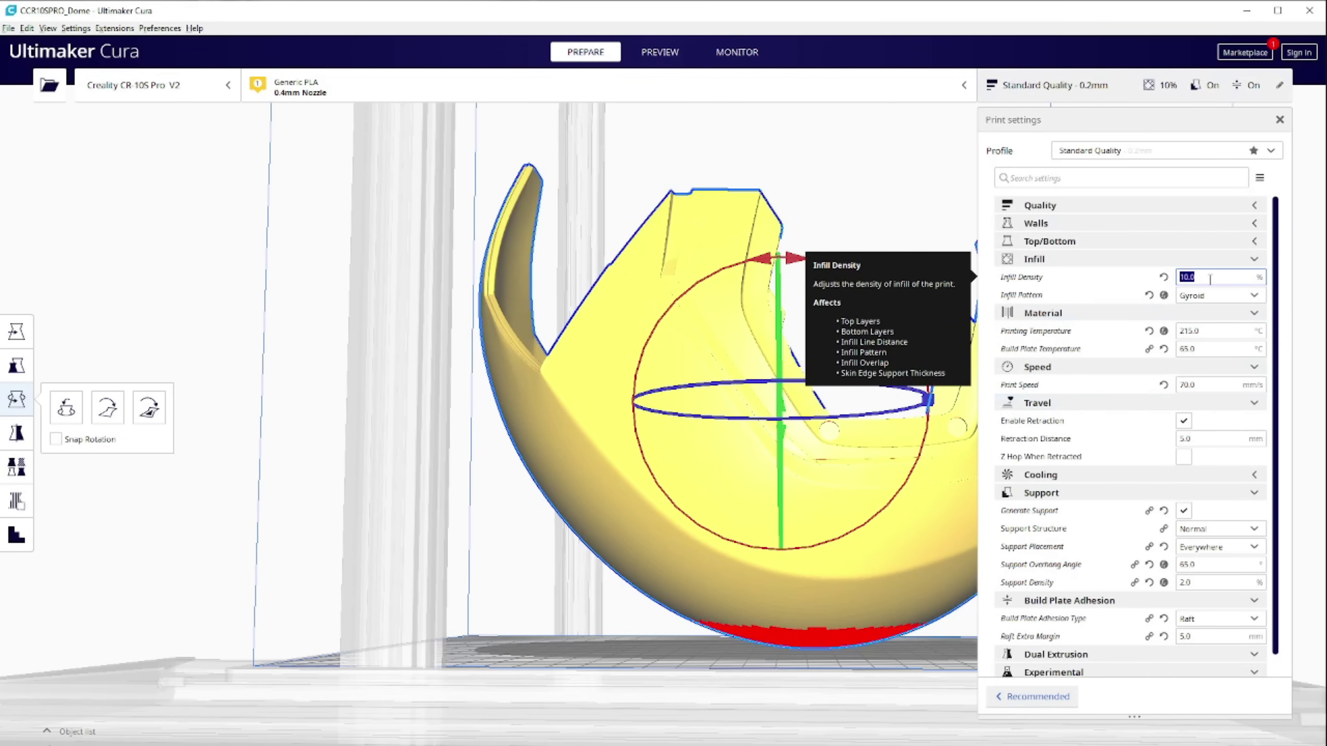
click(1218, 332)
click(1208, 348)
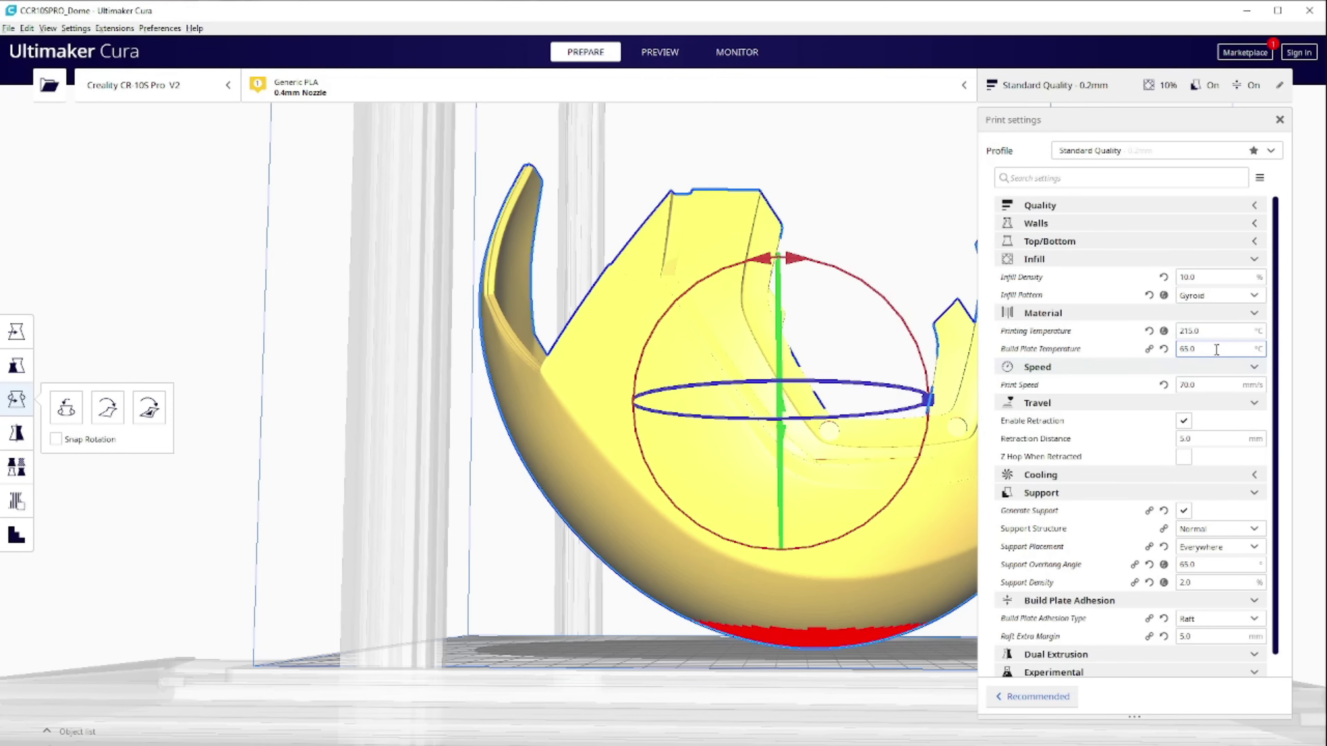
click(1182, 383)
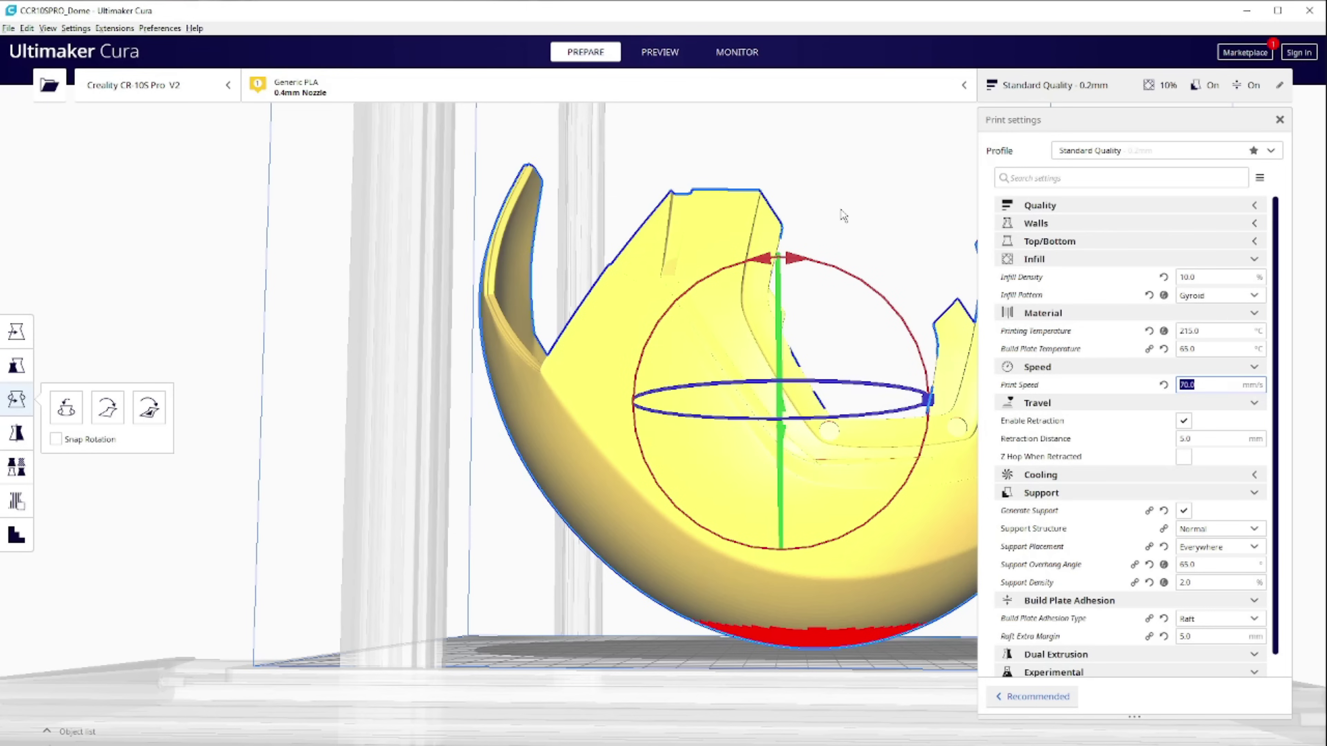
- View the available support structure types for the dome and keep the Normal structure
right_drag(835, 426, 695, 605)
click(1238, 474)
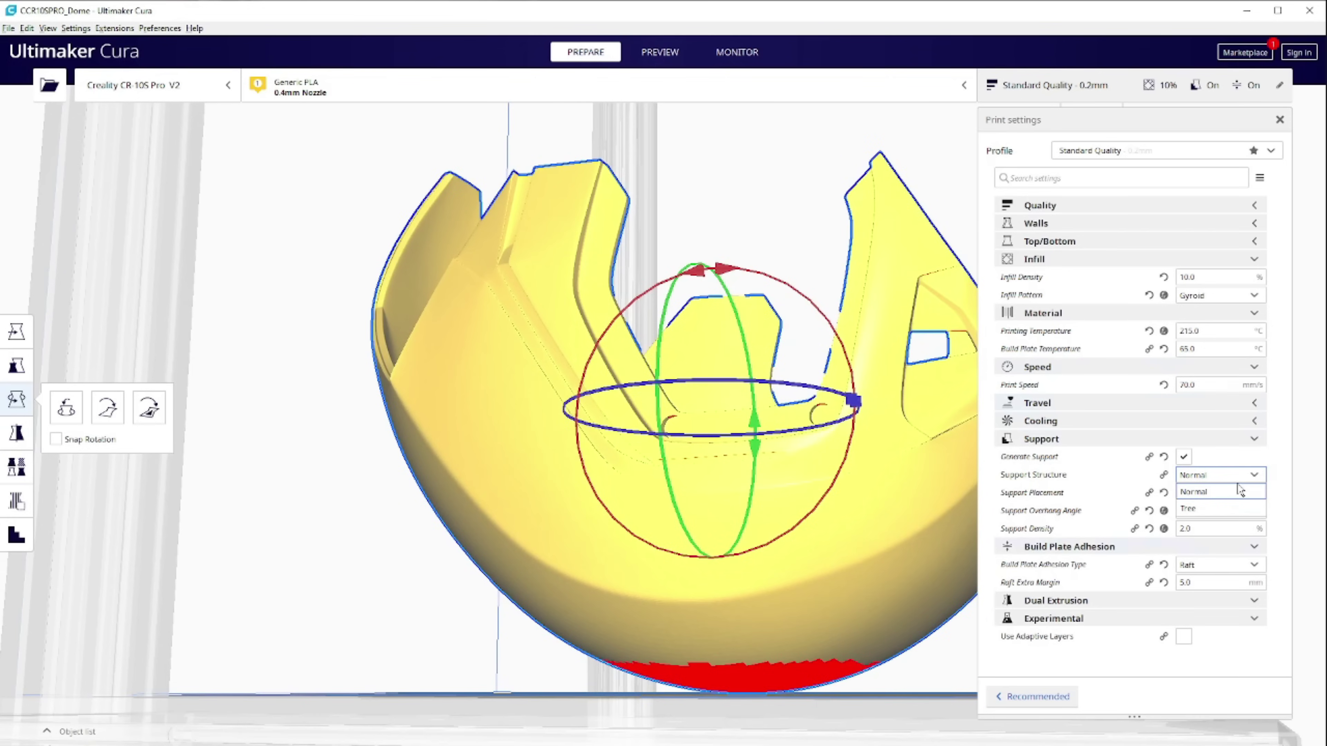
click(1257, 478)
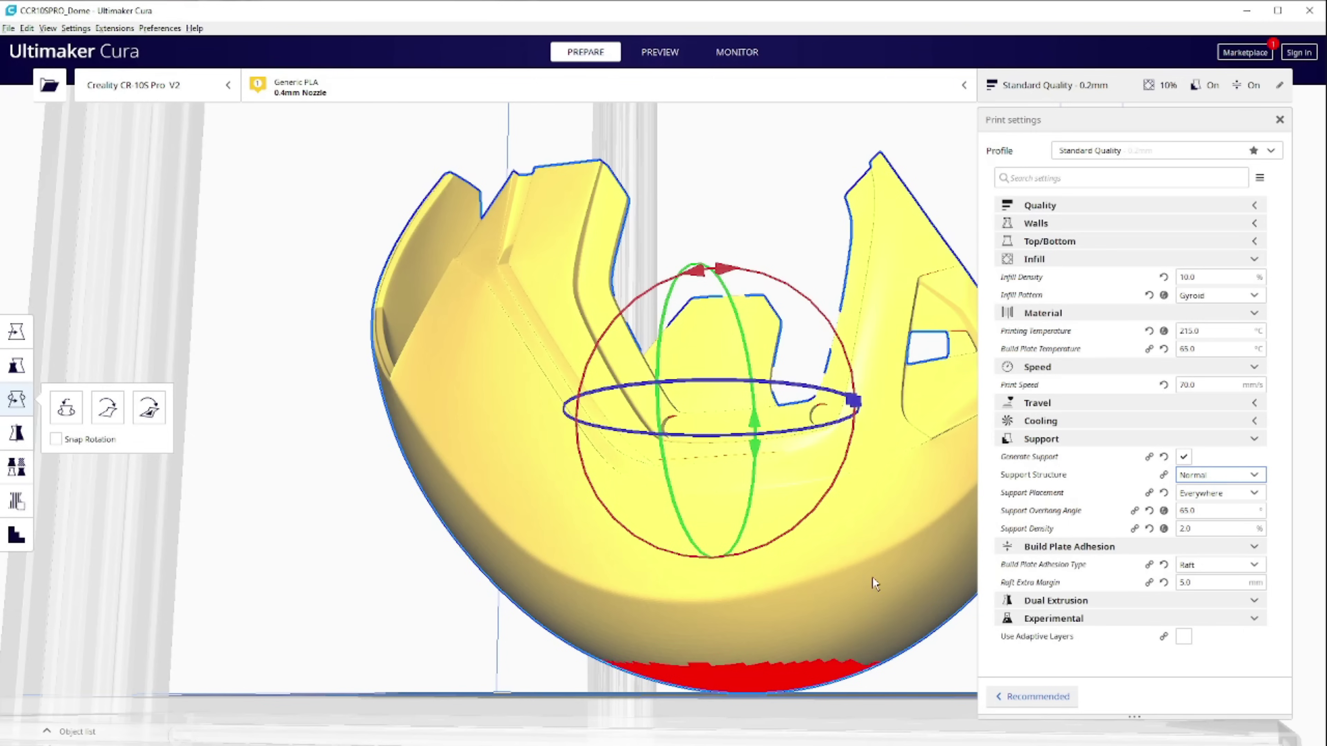
- Reset the support density to its default and set it back to 2%
mouse_move(1048, 531)
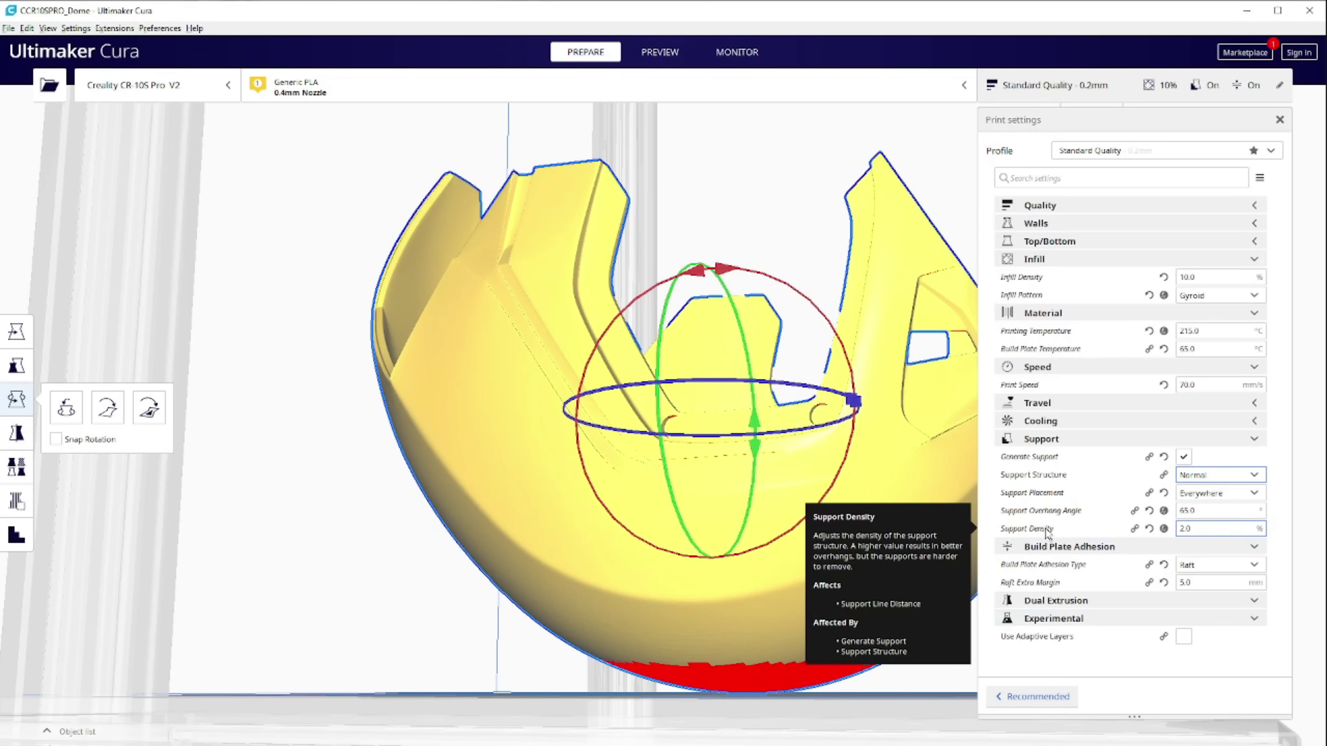
click(1192, 530)
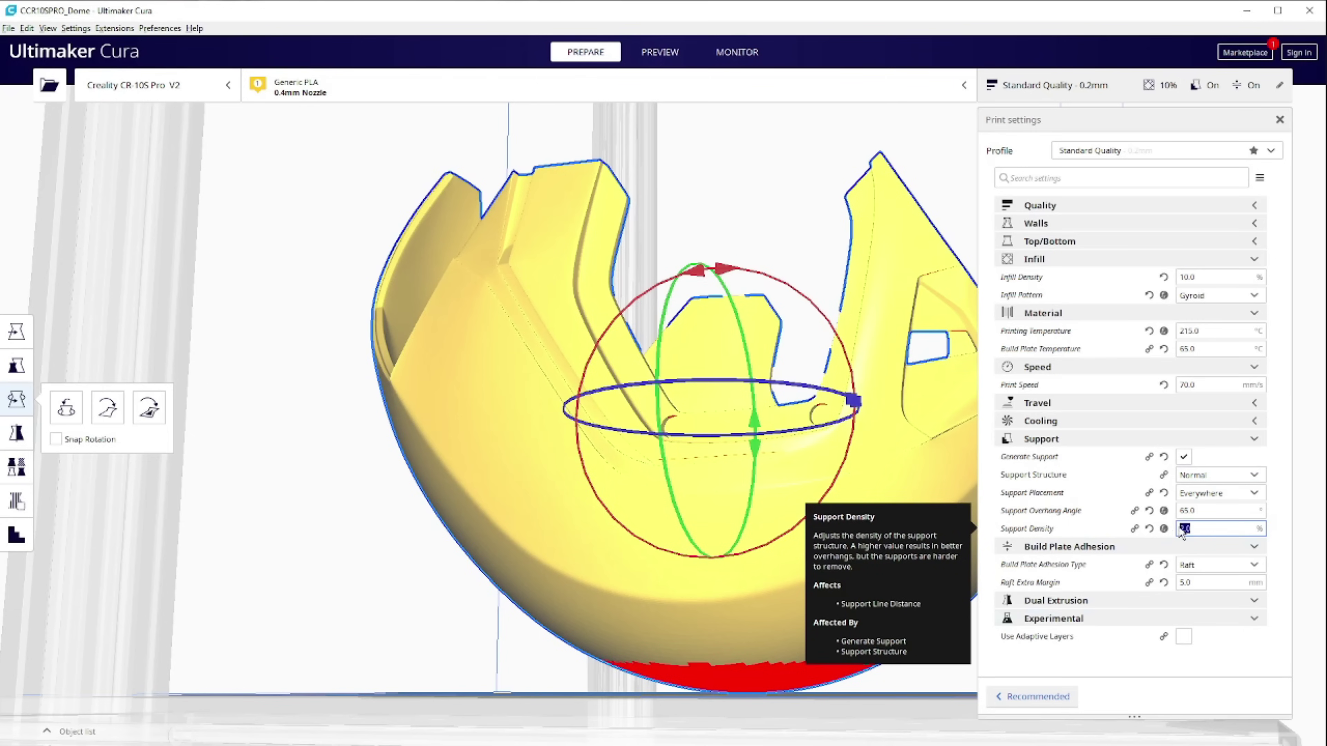
click(1149, 529)
click(1204, 530)
text(2)
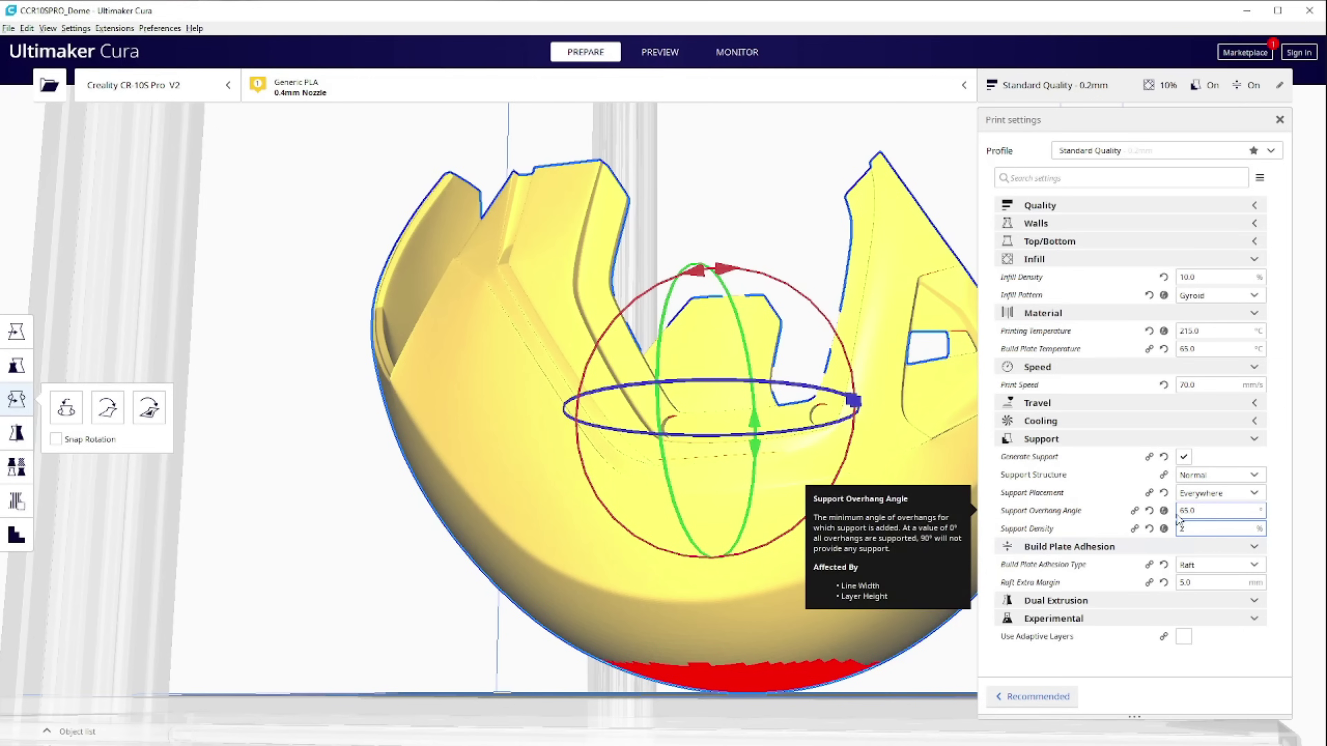
- Restore the support overhang angle to its default of 45° and examine the marked overhangs around the dome
click(1148, 511)
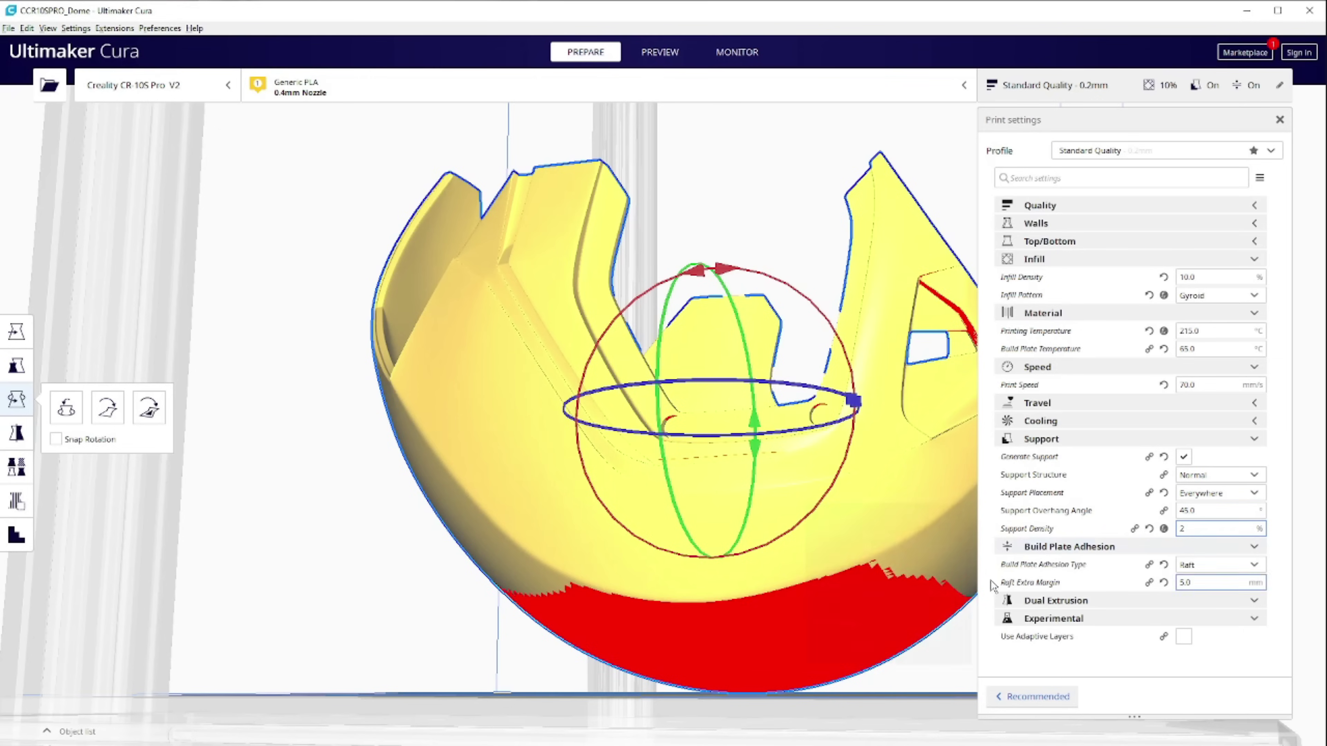
right_drag(954, 606, 1099, 735)
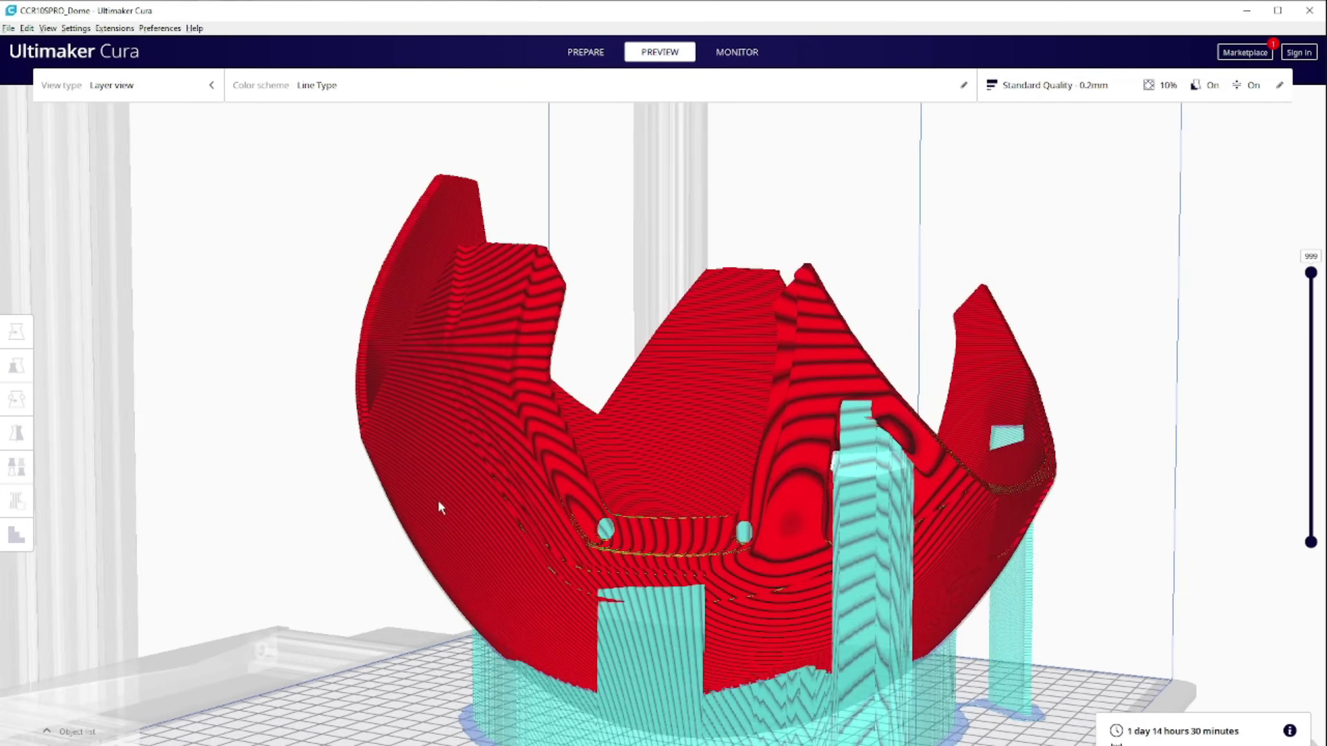
right_drag(437, 500, 868, 498)
right_drag(640, 572, 700, 603)
- Show the sliced layer preview without the print settings and examine the supports along the dome's back, side and underside
click(1198, 78)
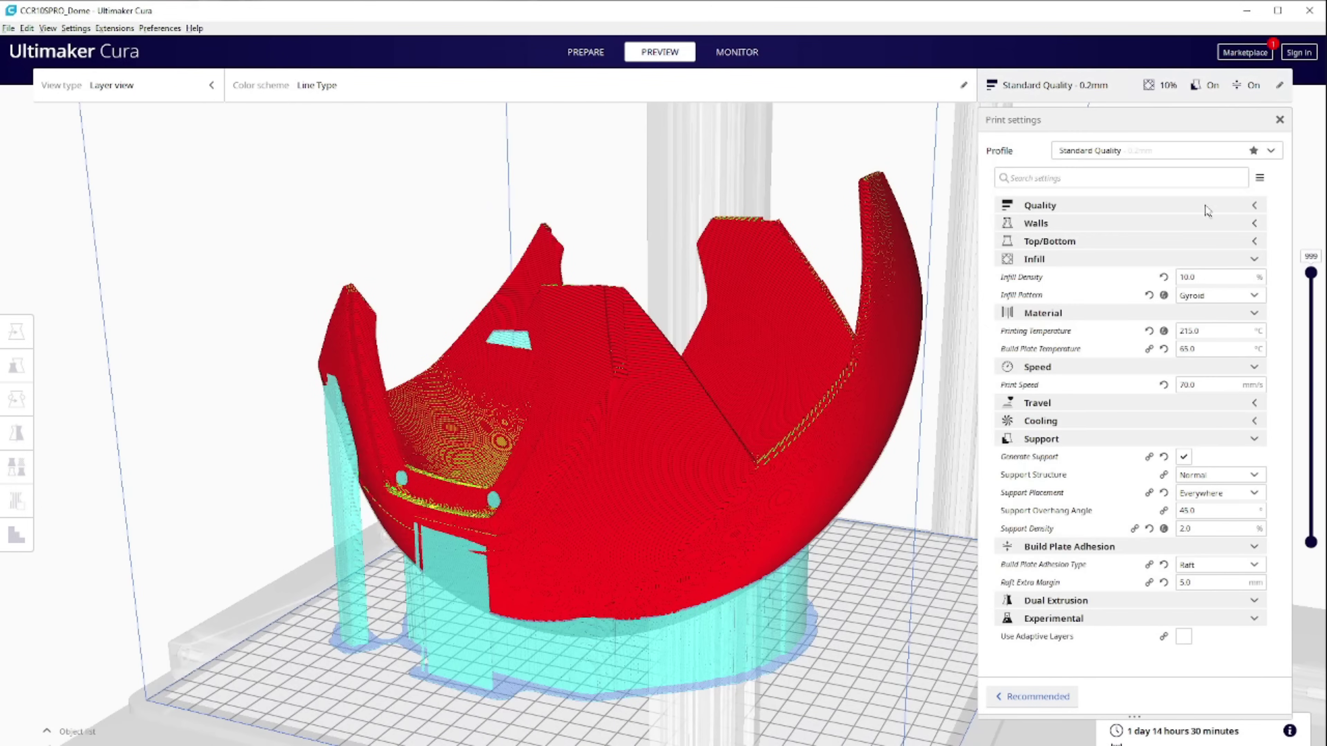
click(1279, 120)
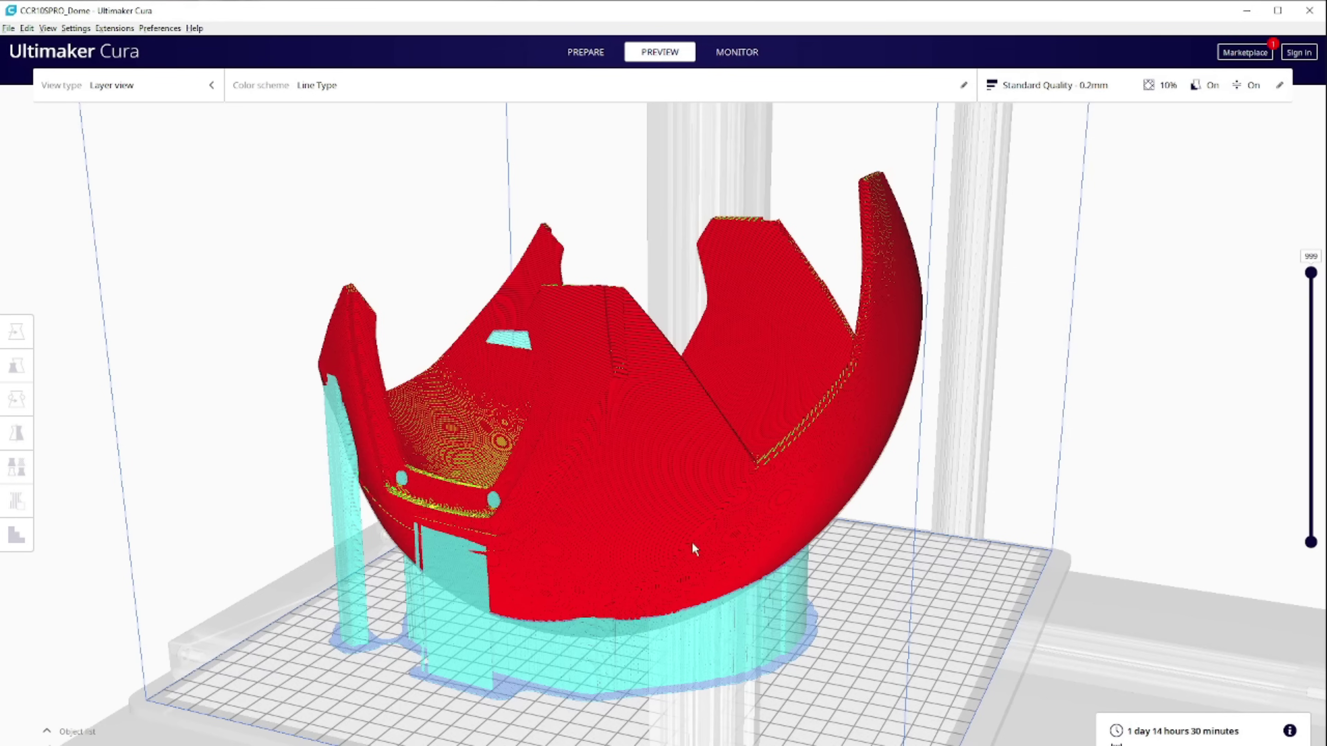
scroll(727, 539, up, 10)
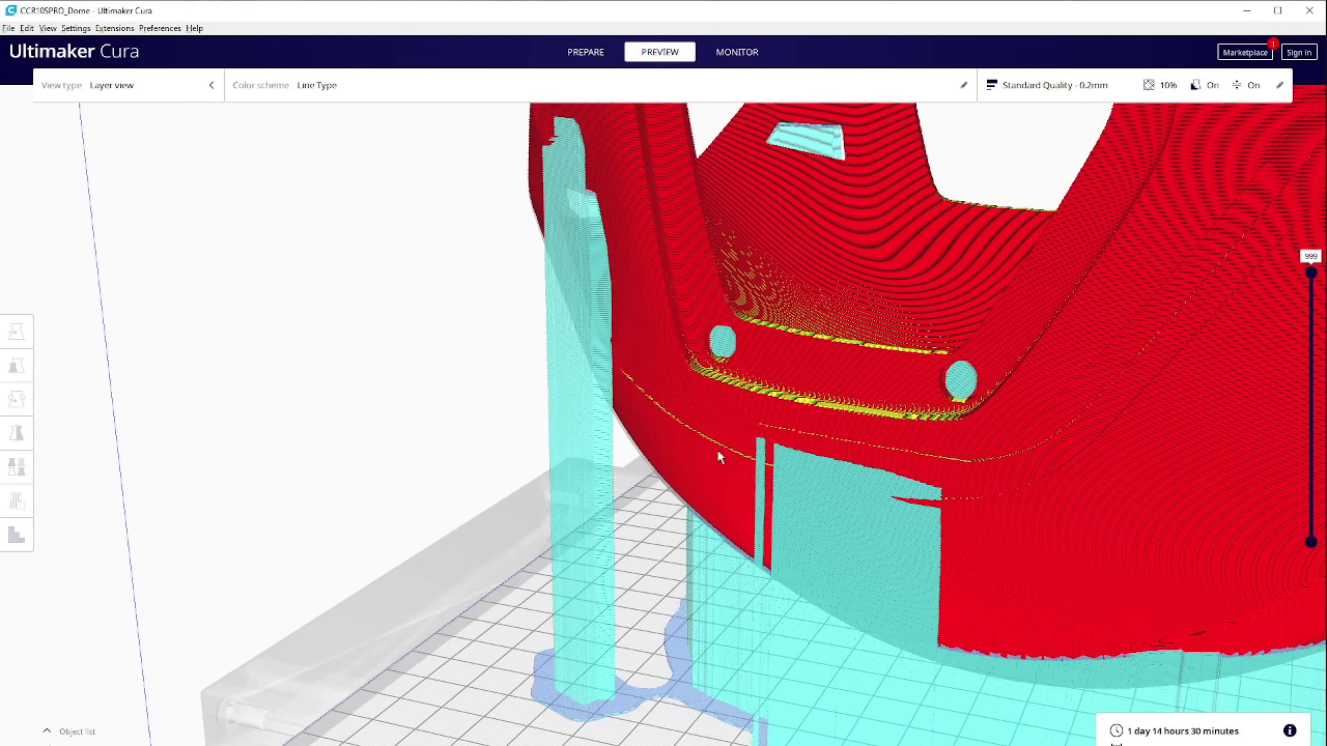
right_drag(717, 452, 605, 316)
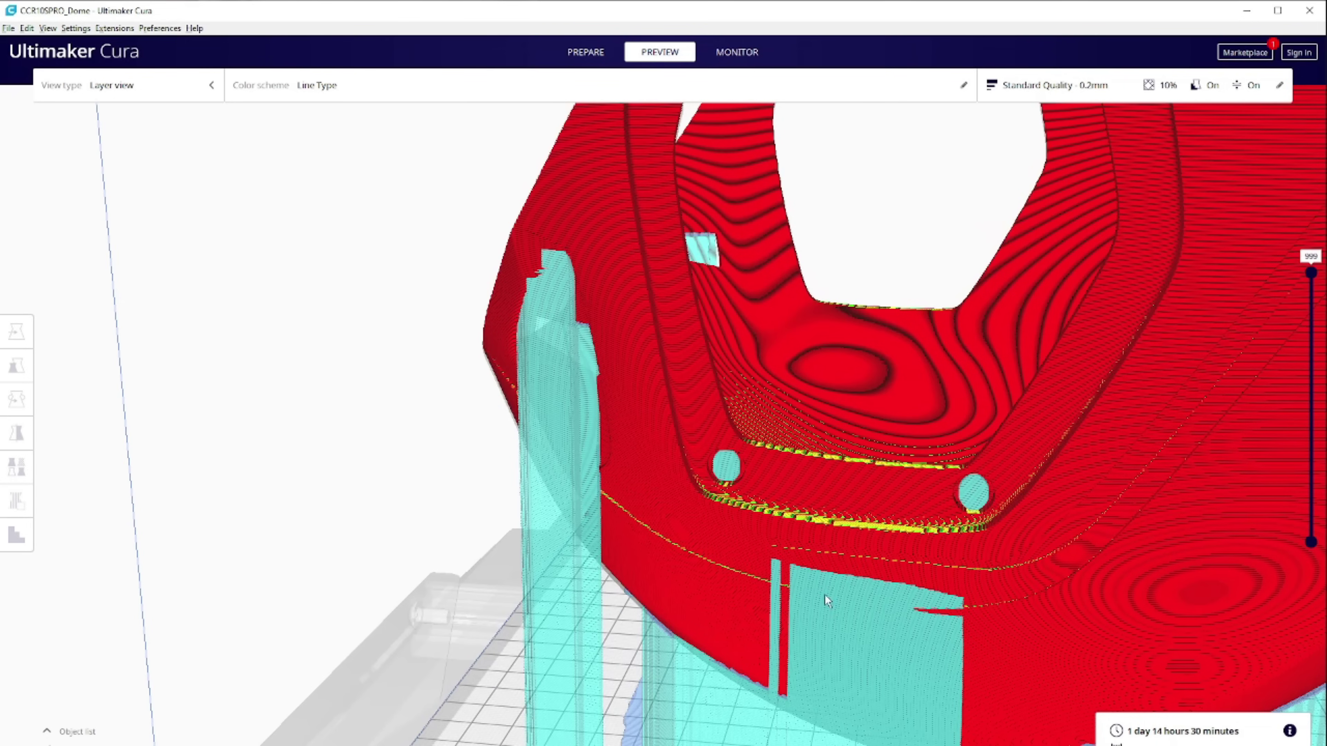
middle_drag(841, 628, 830, 483)
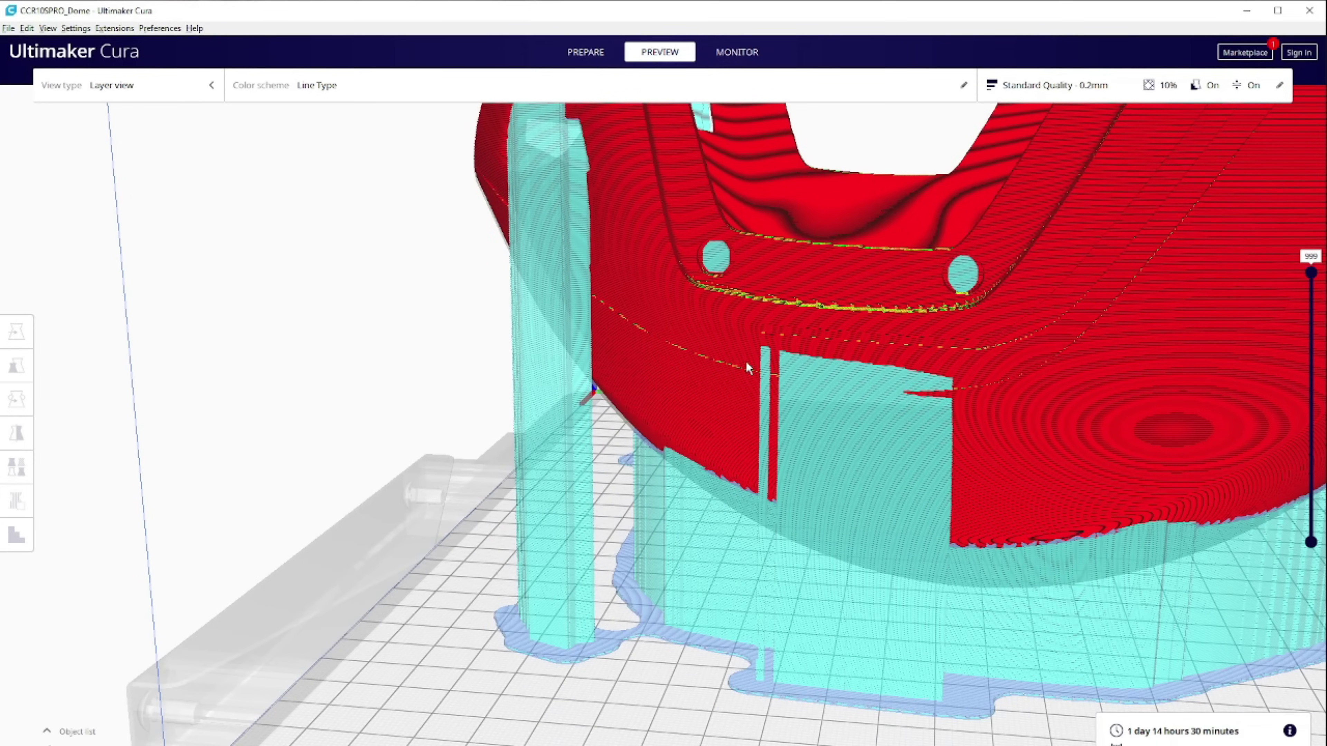
right_drag(967, 392, 1281, 337)
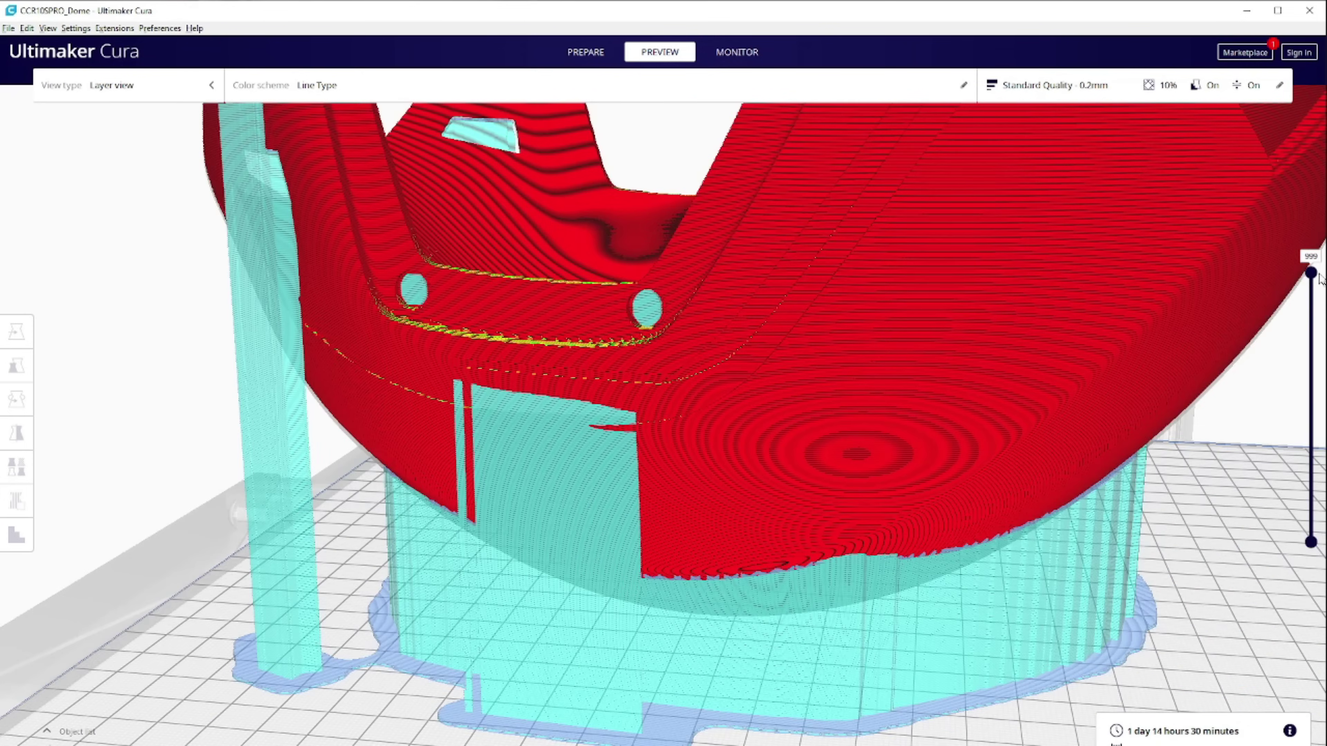
- View the supported dome at its top layer and show the print time and material estimate breakdown
drag(1313, 273, 1257, 116)
scroll(1122, 711, down, 3)
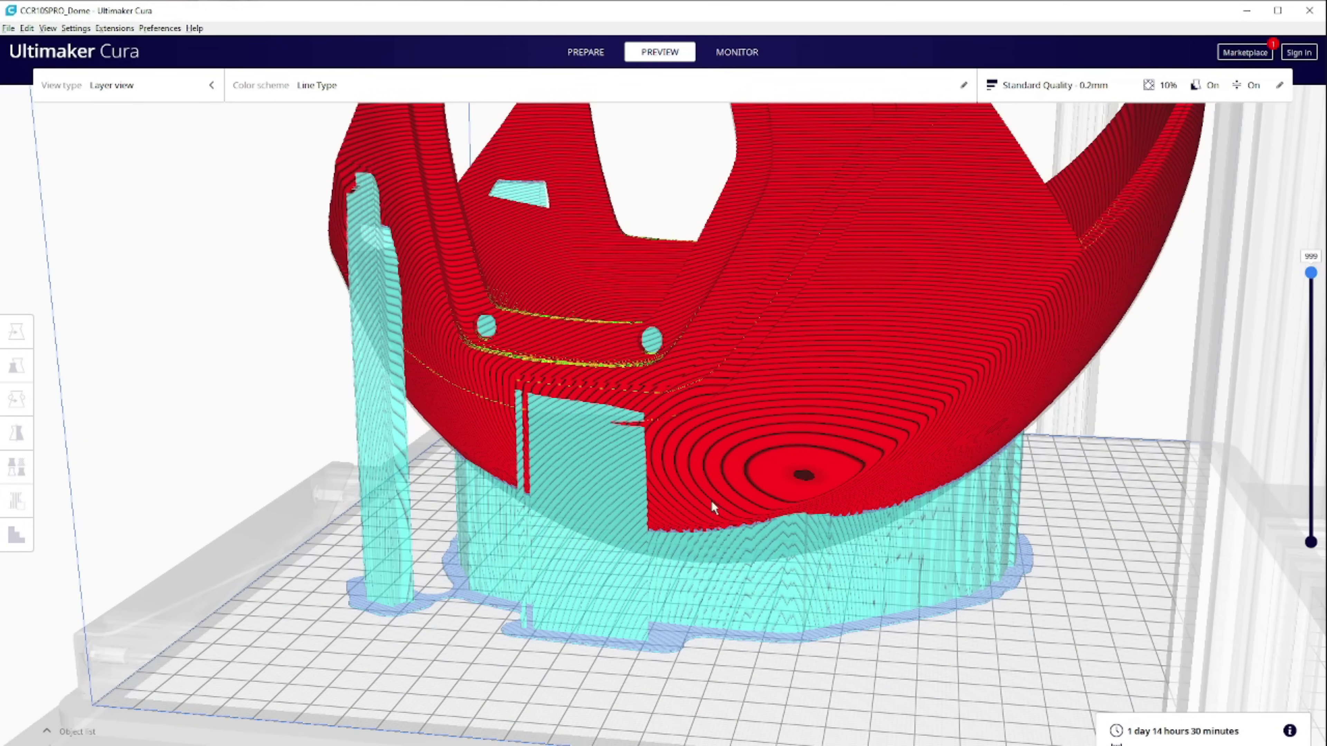
mouse_move(1290, 732)
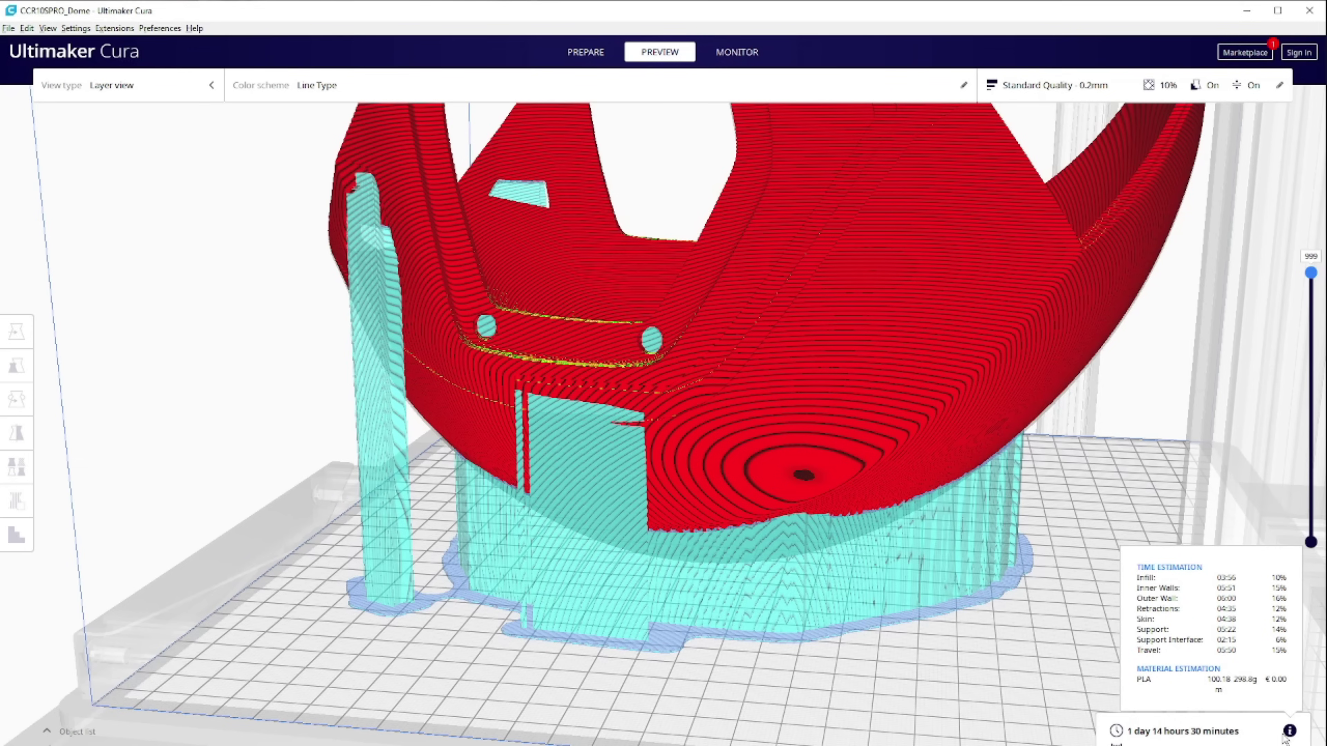
- Return to model preparation and examine the support blockers around the dome's side openings, rear edge and grooves
click(585, 52)
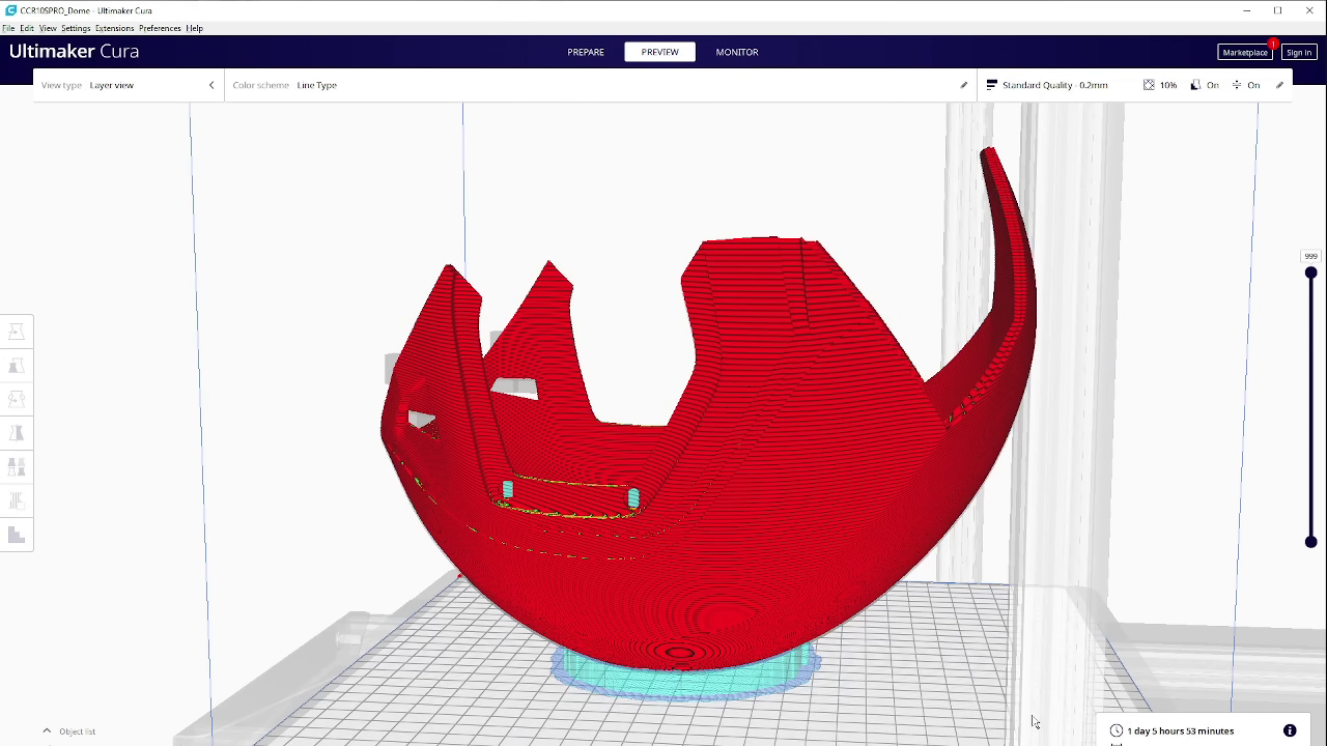
right_drag(1035, 723, 641, 639)
scroll(709, 640, up, 2)
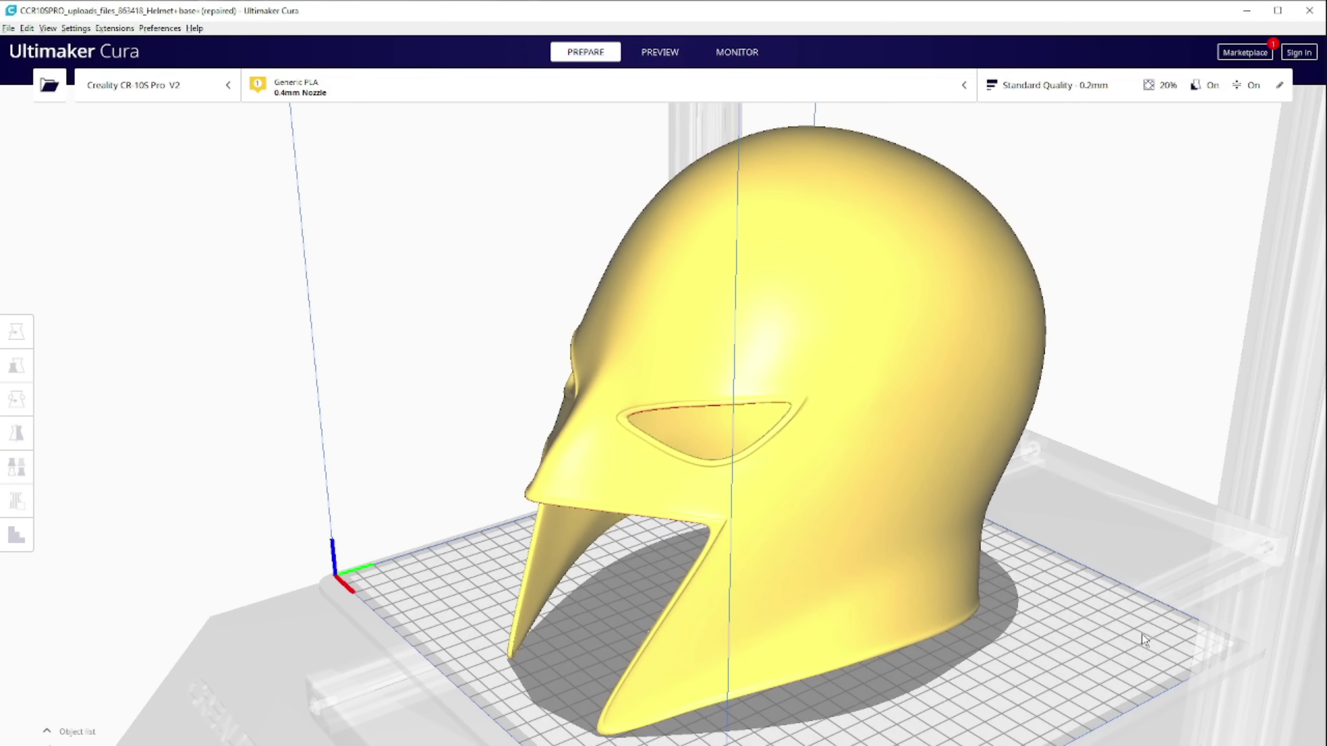
- Examine the one-piece helmet's eye openings, face opening and lower rim for overhangs
right_drag(1158, 603, 498, 541)
right_drag(1043, 613, 810, 614)
right_drag(880, 592, 645, 570)
right_drag(1107, 565, 893, 590)
- Set the infill density to 10% and the print speed to 70 mm/s in the print settings
click(1159, 83)
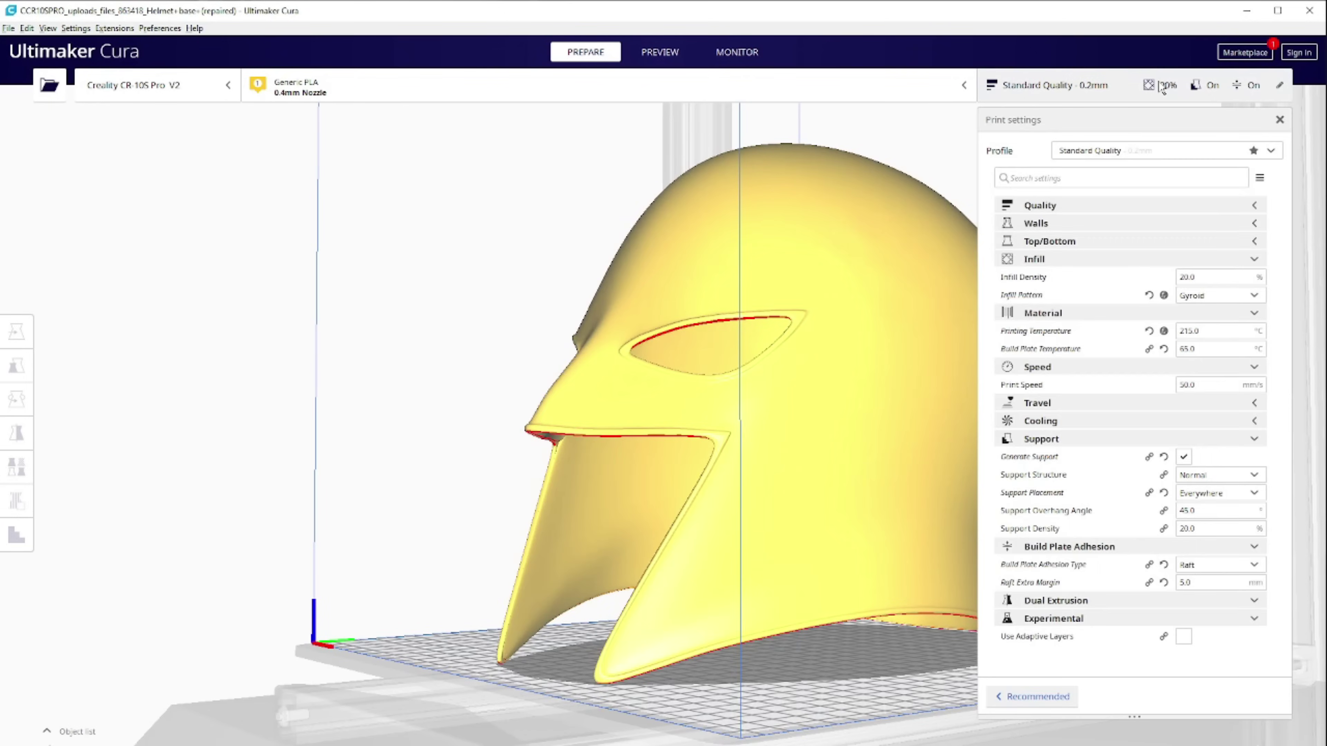
click(1160, 86)
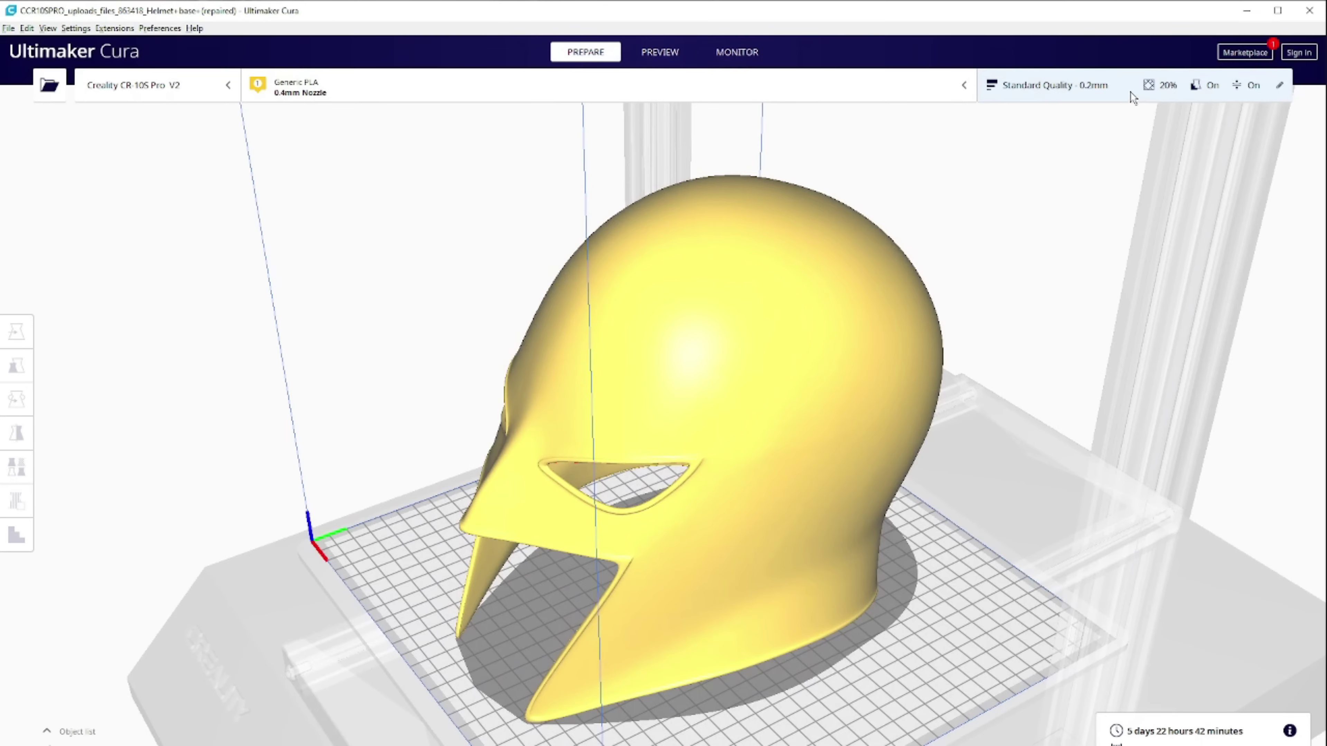
click(1131, 81)
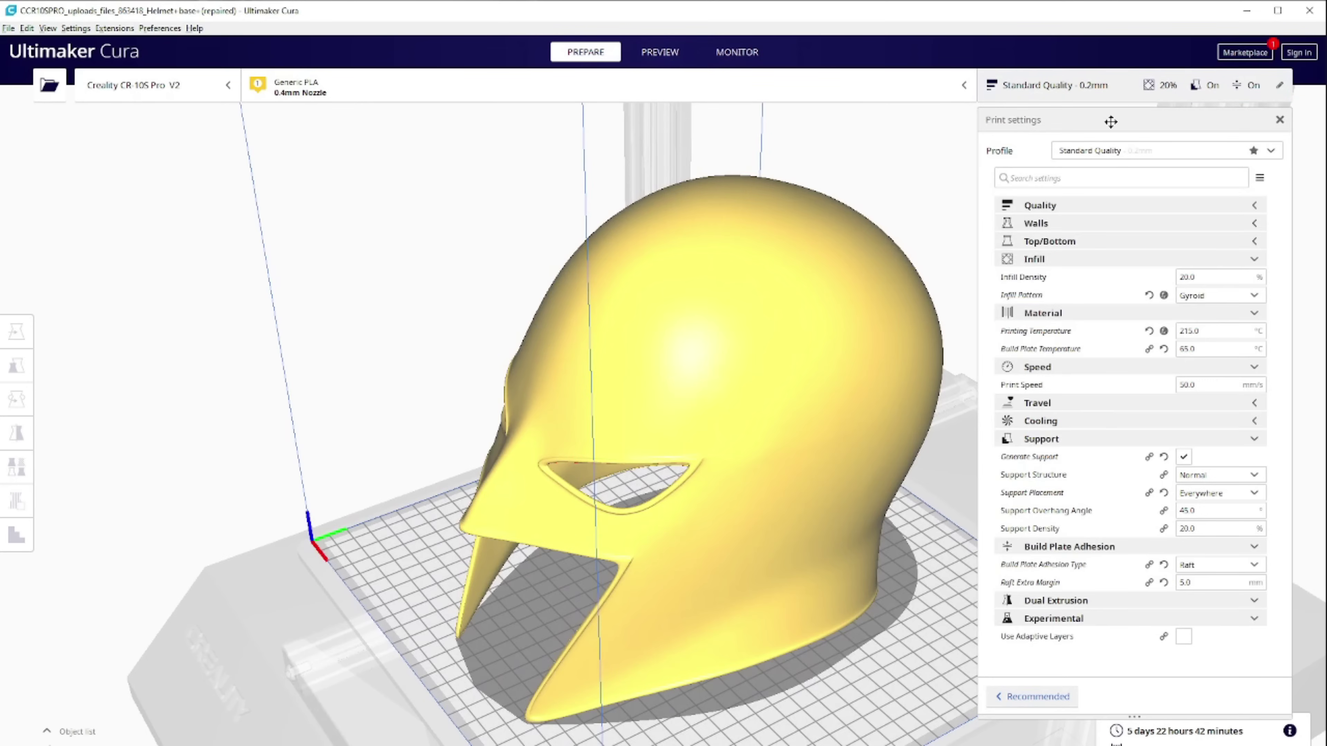
click(1217, 277)
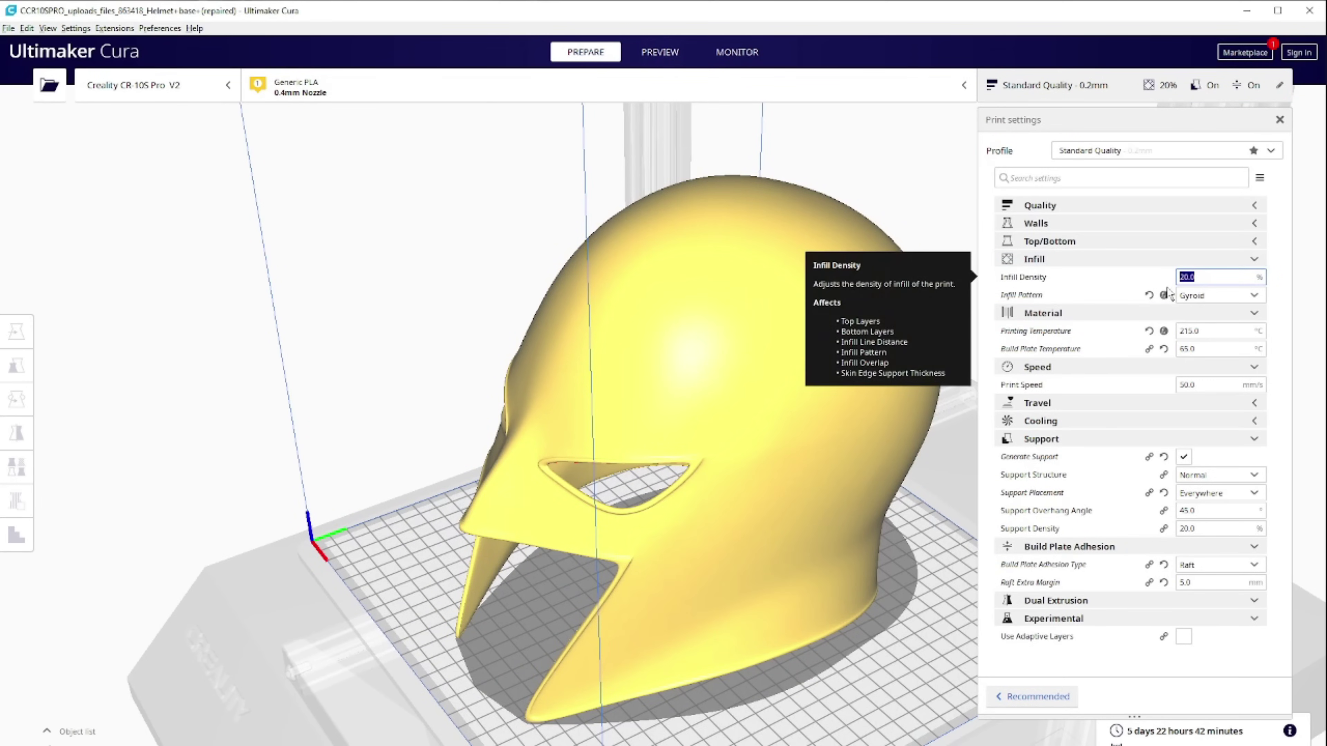
text(10)
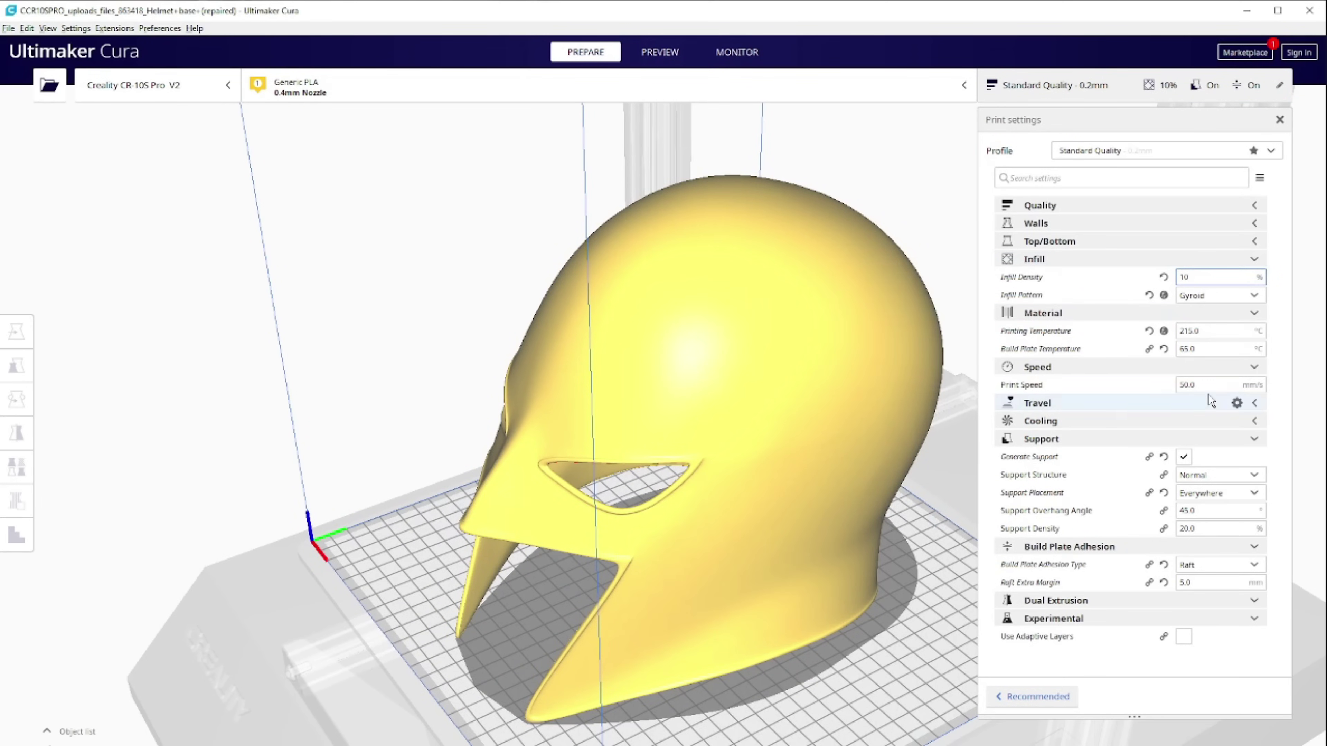
click(1201, 385)
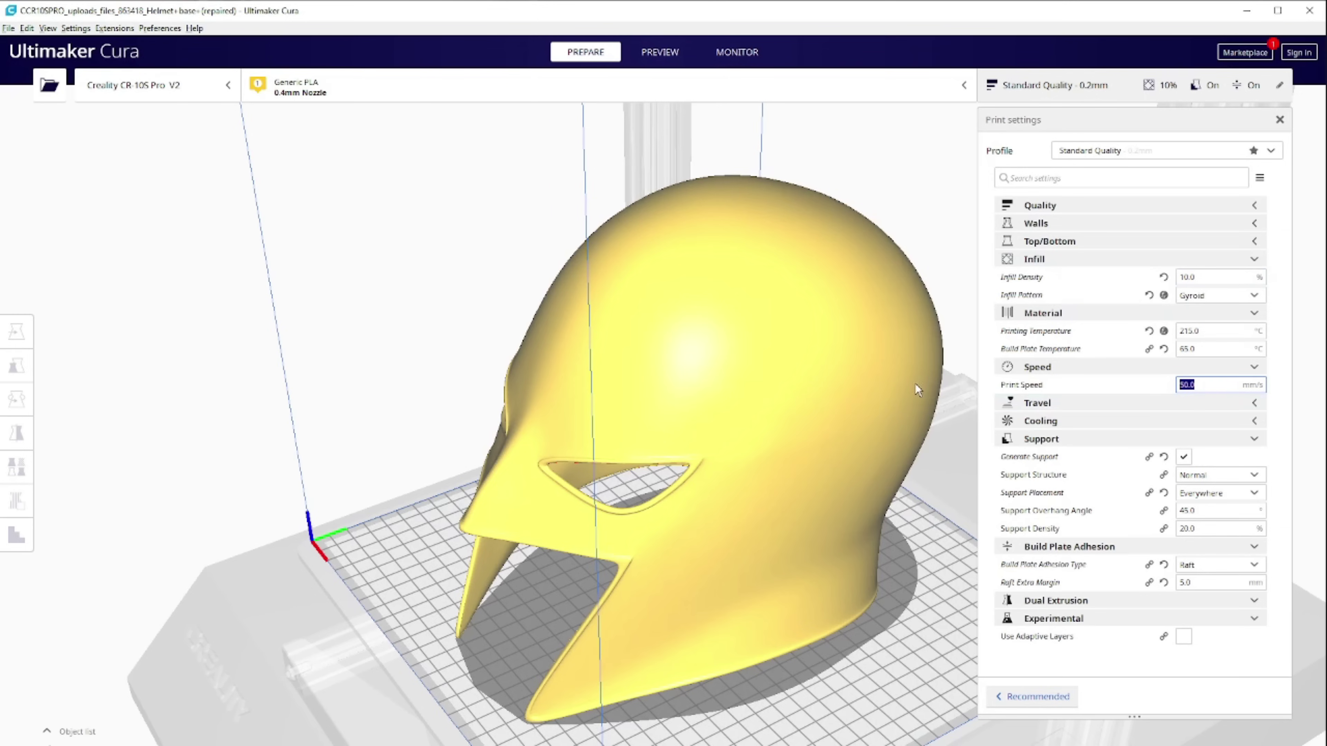
text(70)
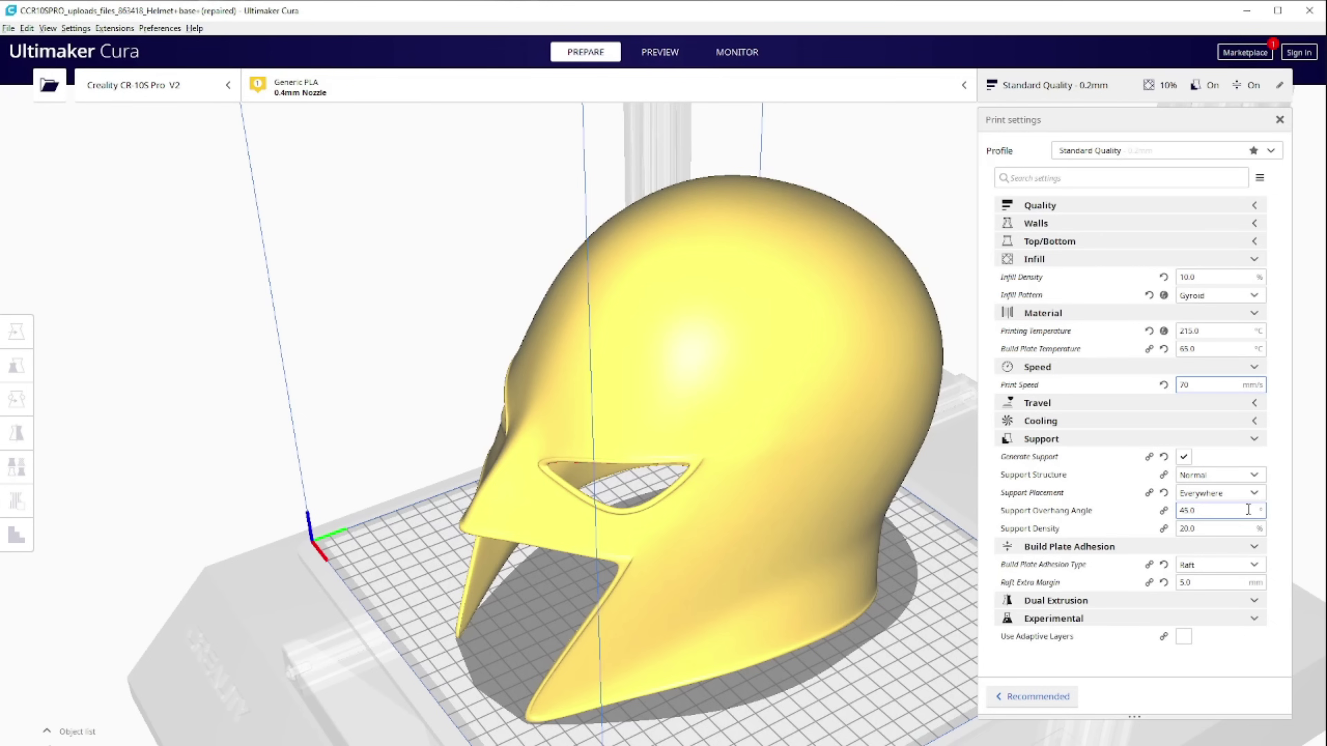
- Set the support overhang angle to 65° and the support density to 2%
click(1211, 511)
text(65)
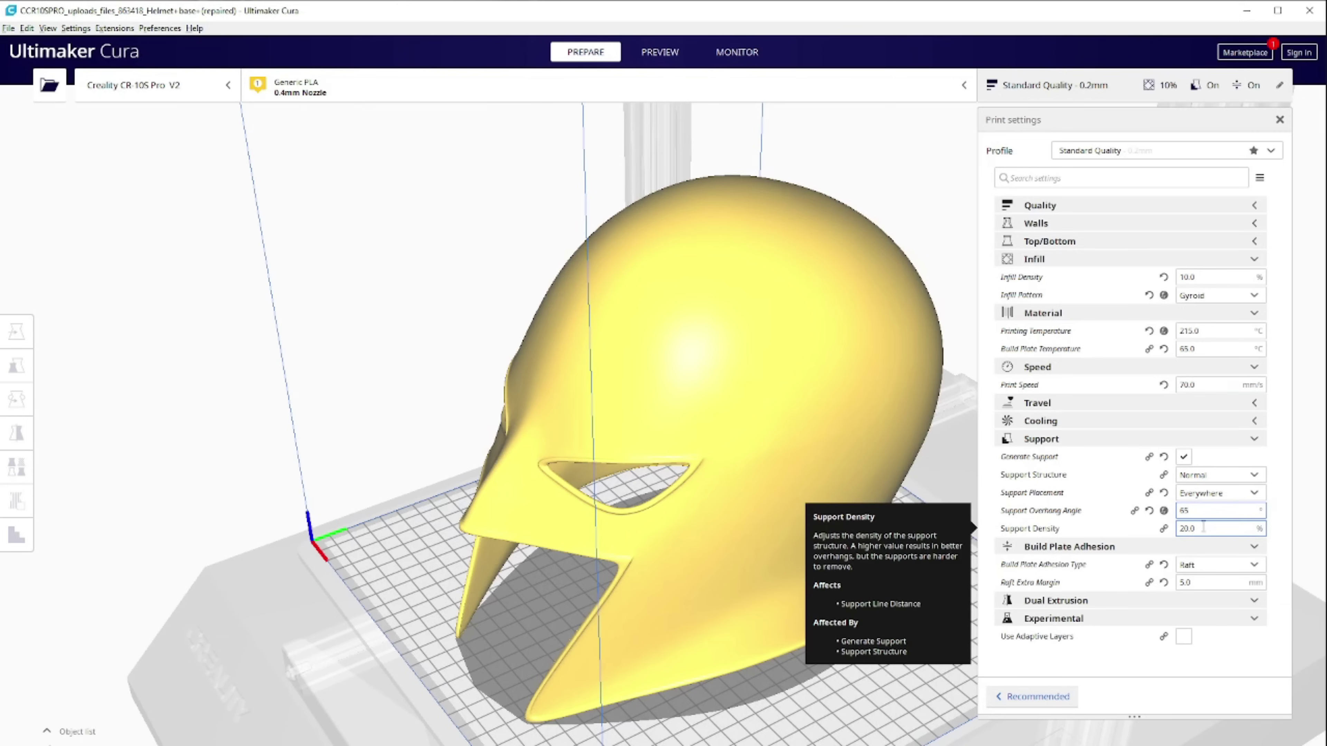
click(1206, 528)
text(2)
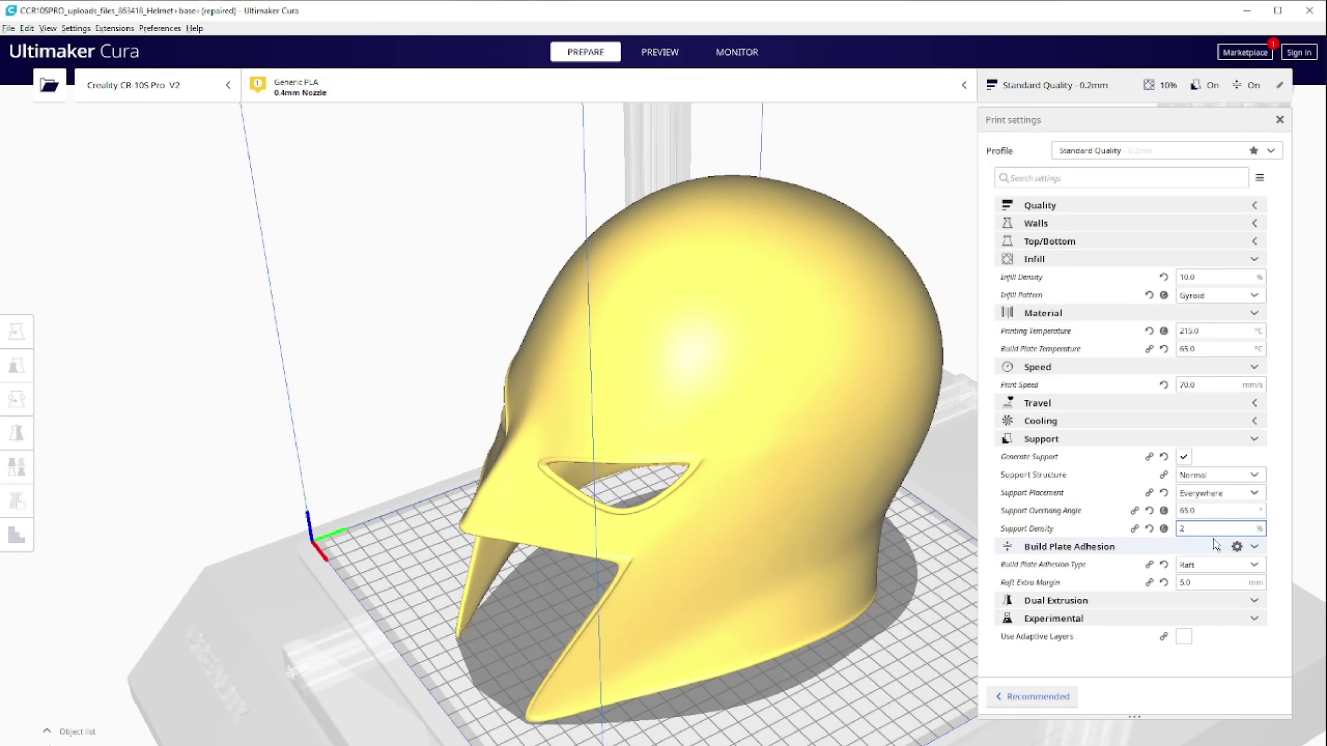
- Place a support blocker at the centre of the overhang area inside the one-piece helmet's crown
right_drag(608, 591, 604, 549)
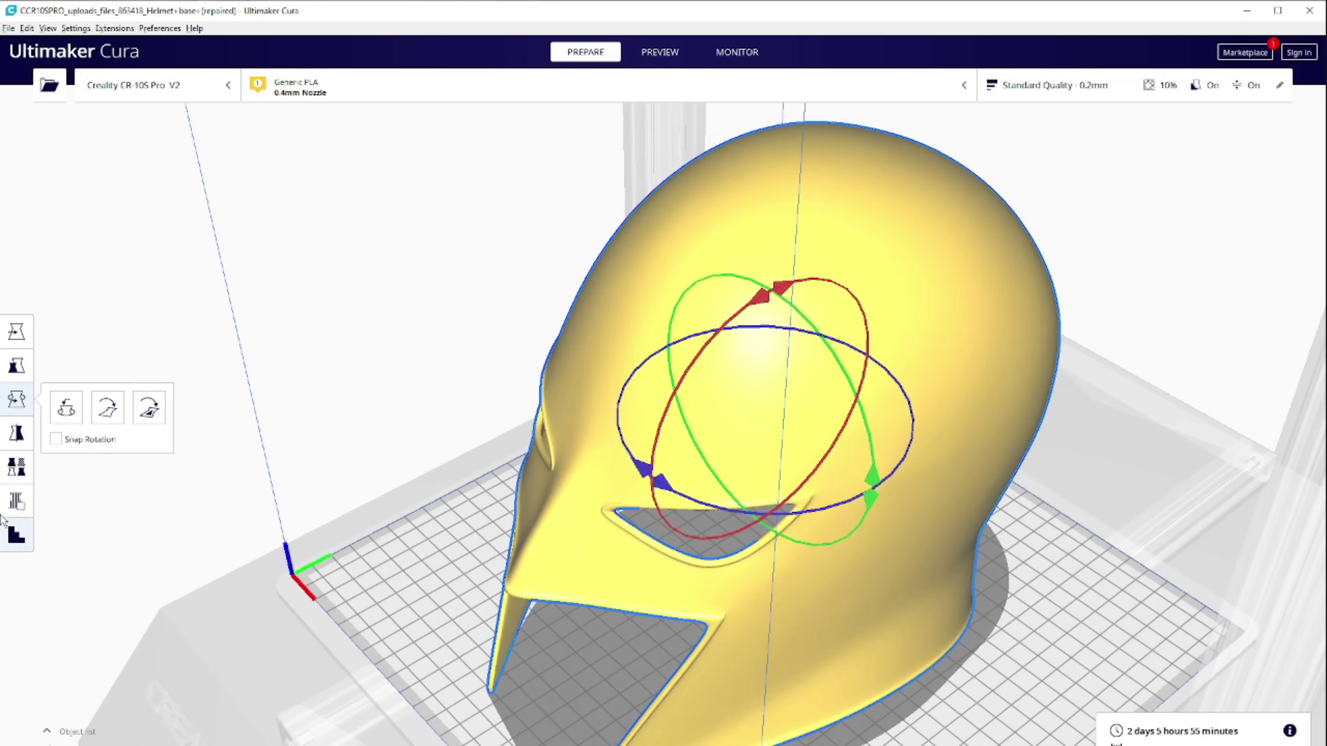
right_drag(717, 371, 681, 135)
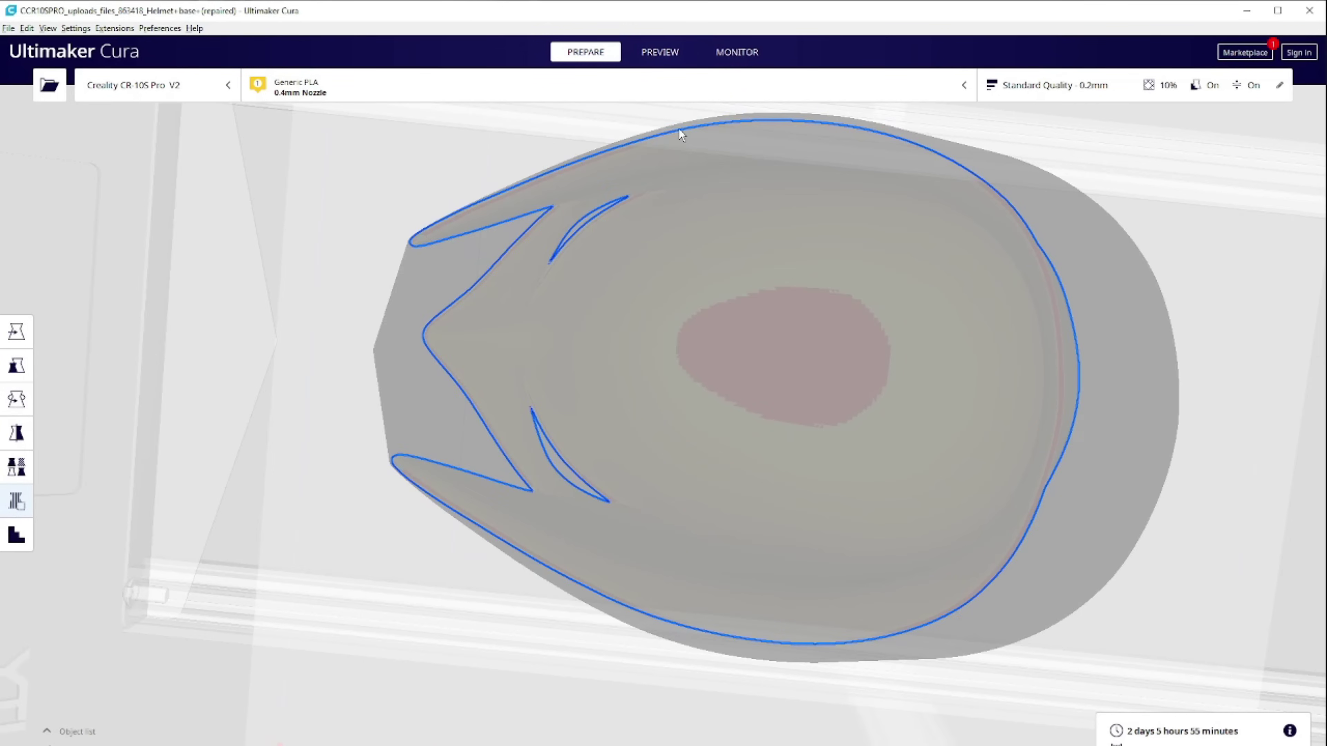
click(794, 356)
scroll(888, 382, up, 5)
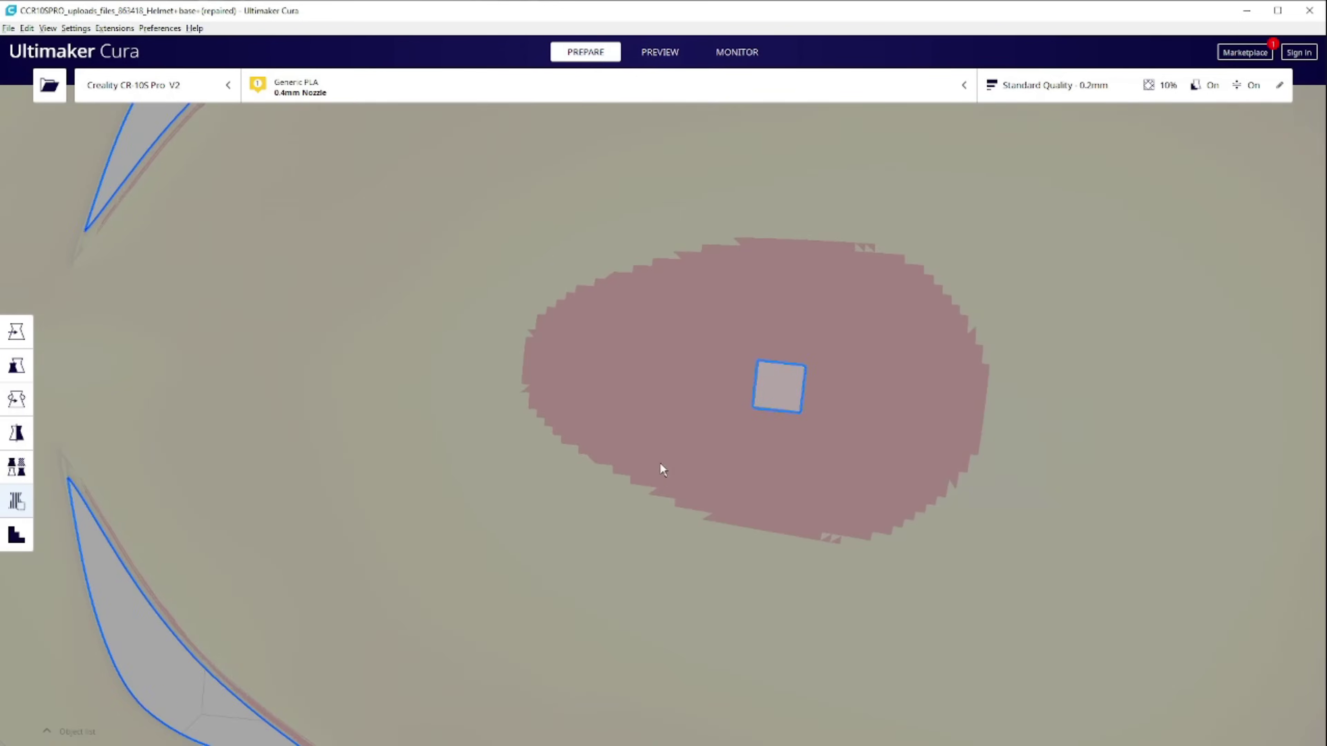
scroll(706, 477, up, 4)
middle_drag(859, 524, 698, 535)
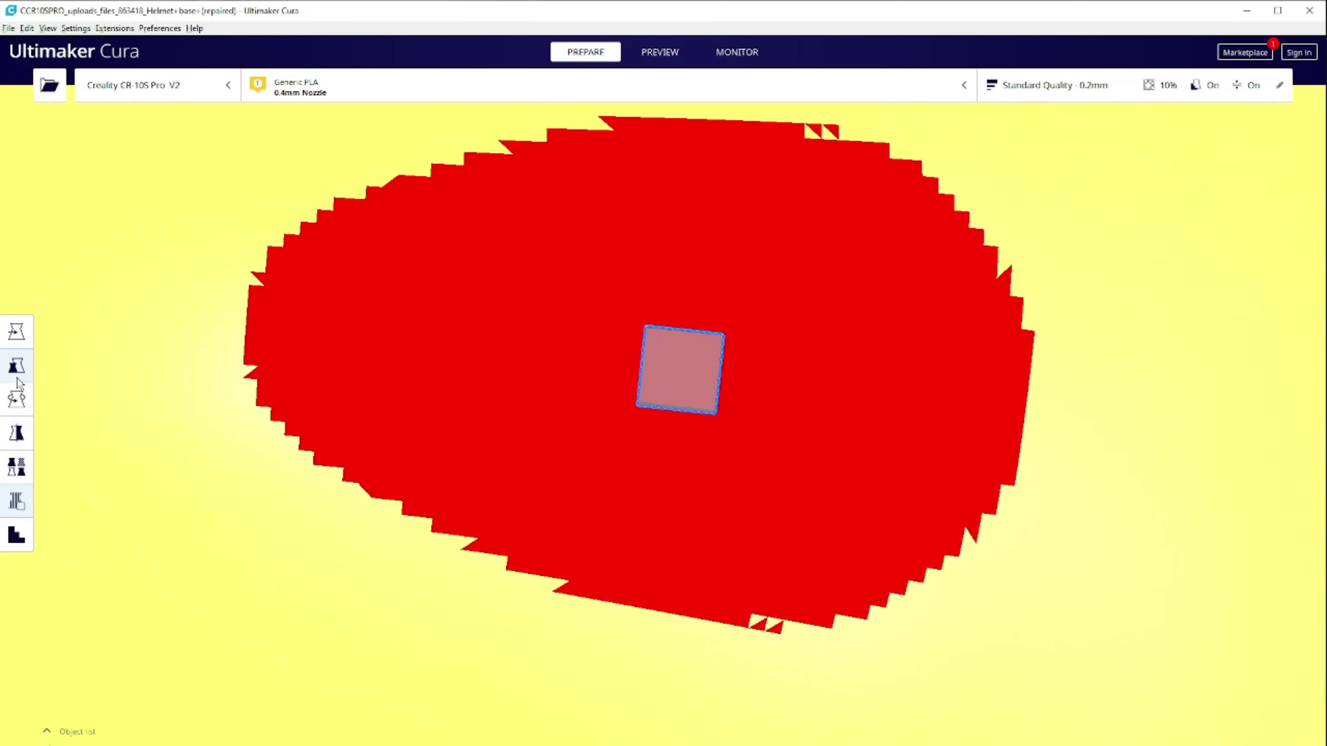
- Scale the crown's support blocker uniformly to about 114.73 mm so it covers the whole overhang area
click(688, 380)
scroll(723, 427, down, 8)
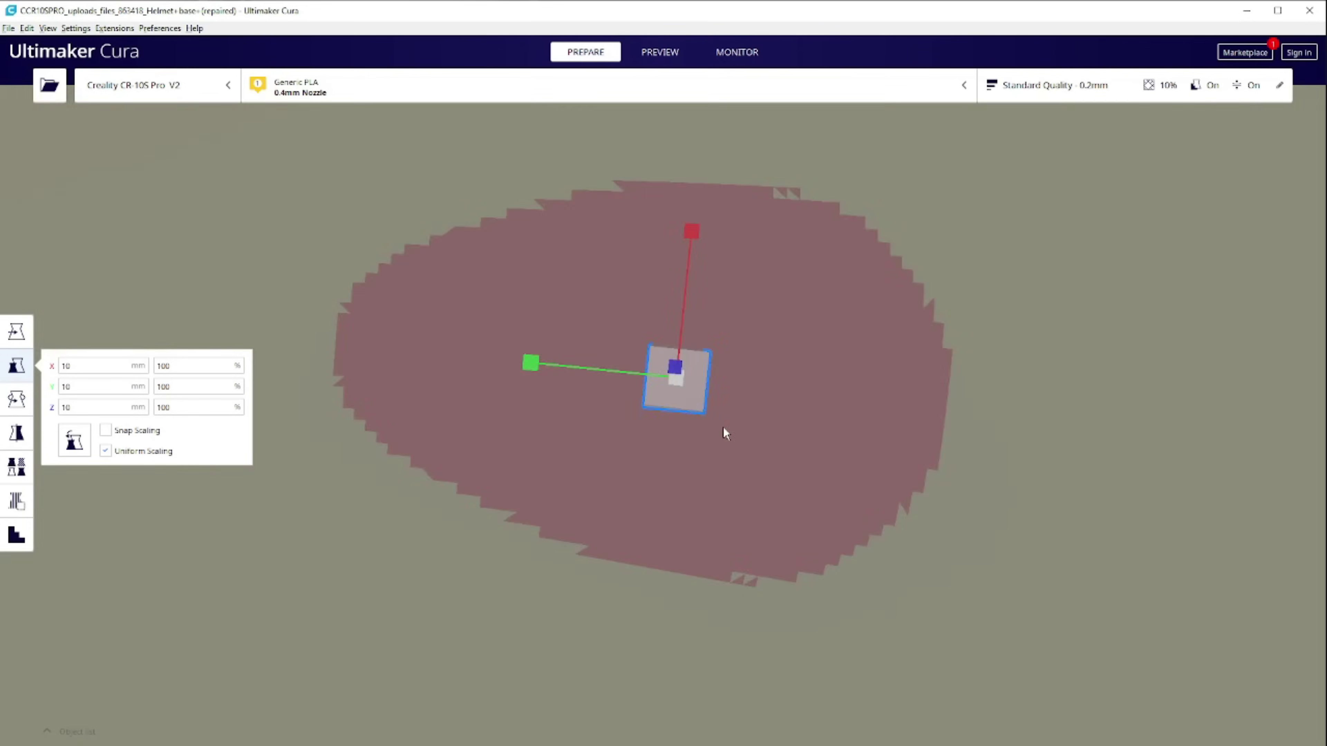
drag(203, 406, 0, 462)
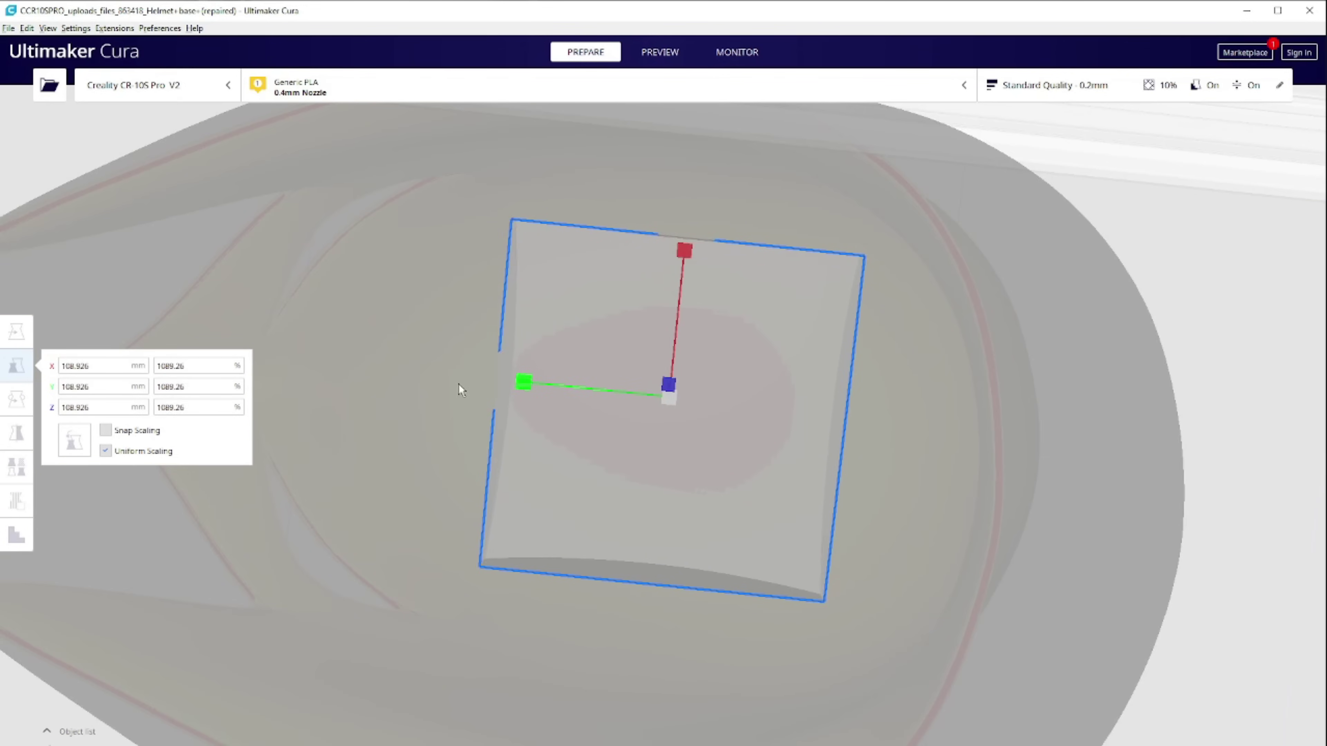
mouse_move(516, 423)
right_down()
mouse_move(528, 441)
mouse_move(527, 407)
right_up()
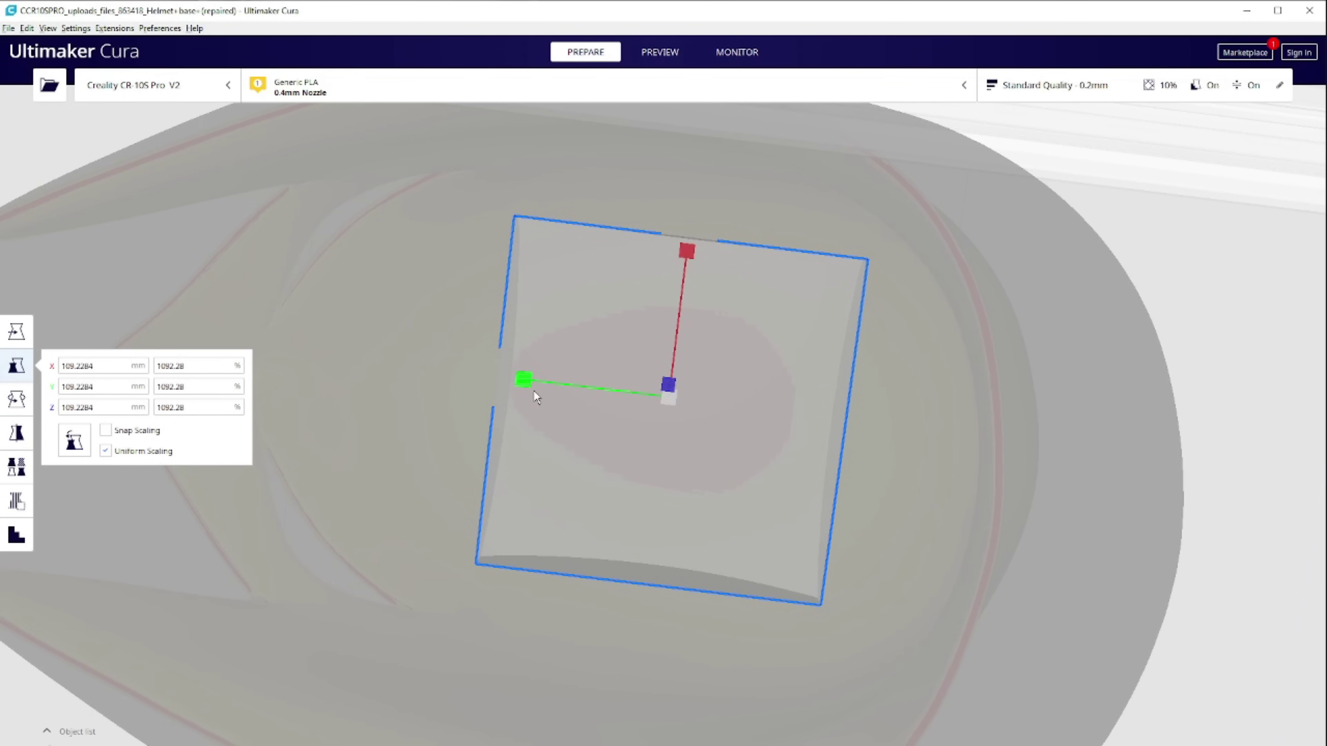
scroll(466, 392, down, 10)
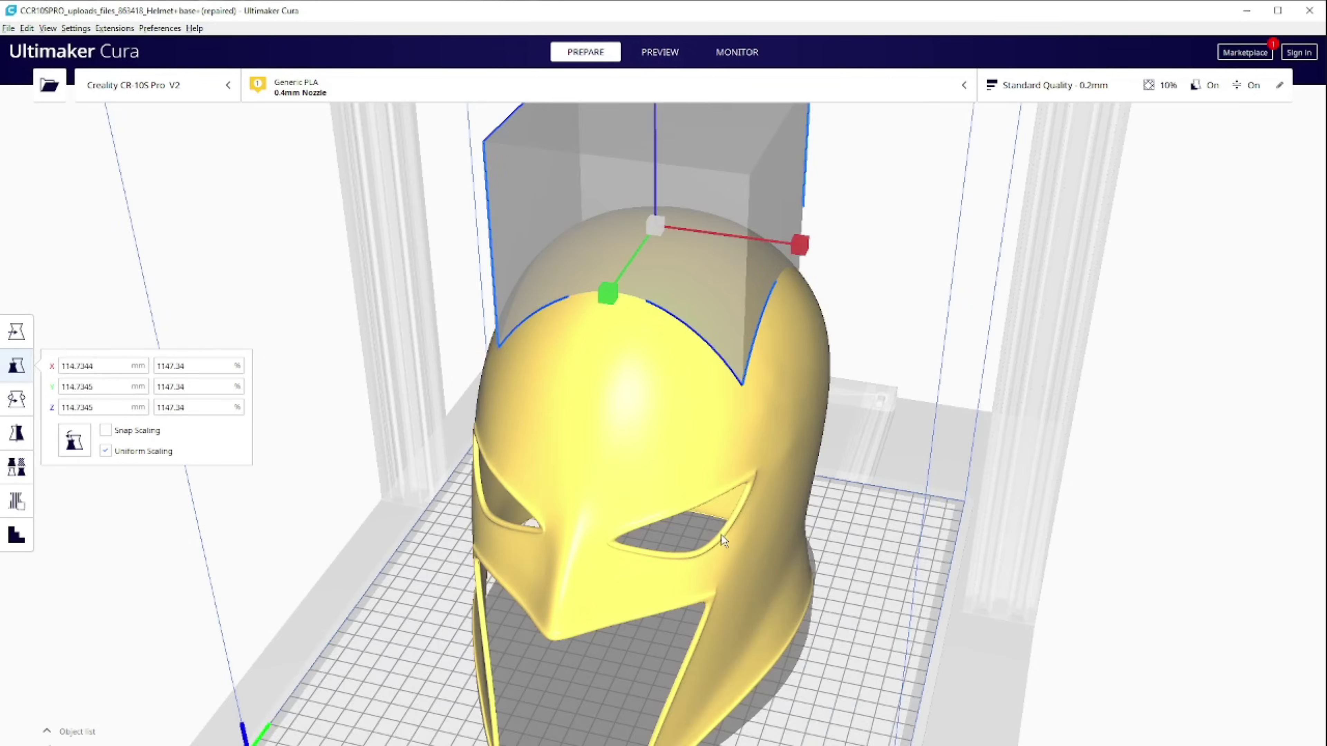
- Show the one-piece helmet's sliced layer preview and lower the displayed layers below the crown
right_drag(722, 541, 516, 539)
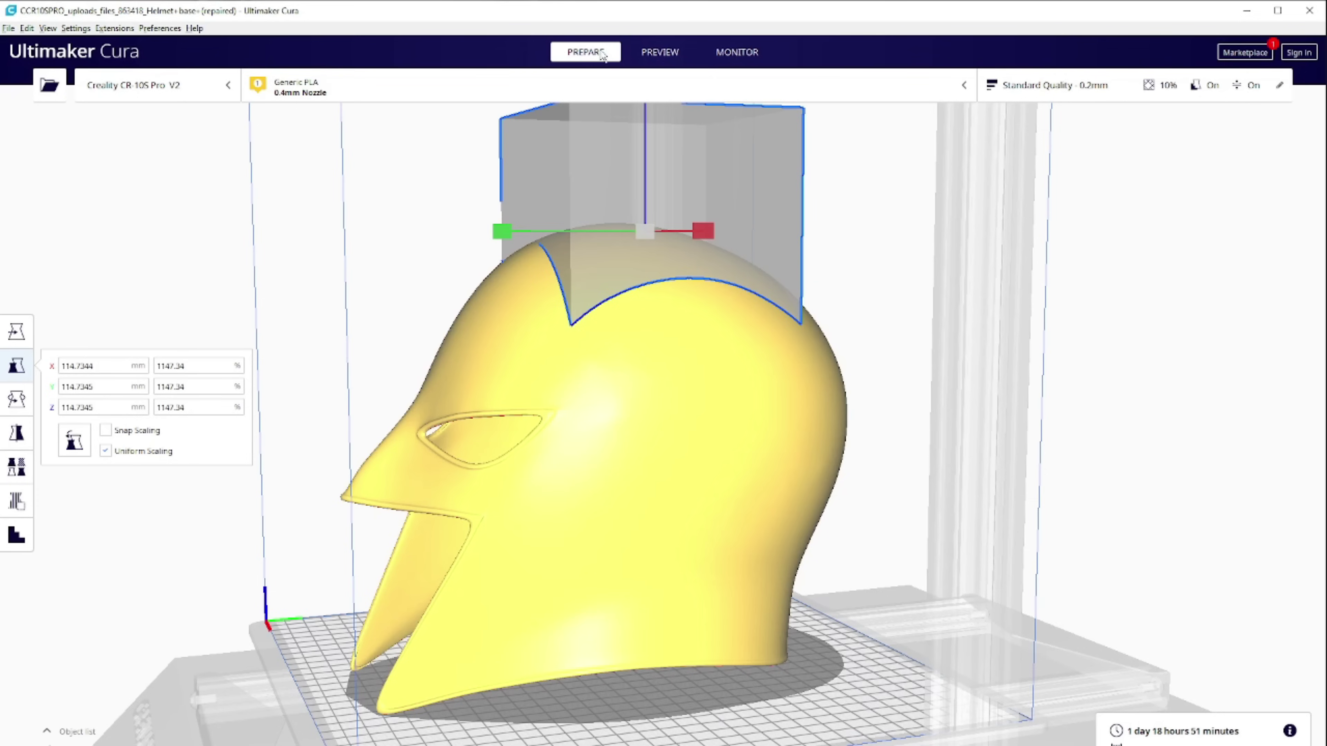
click(659, 52)
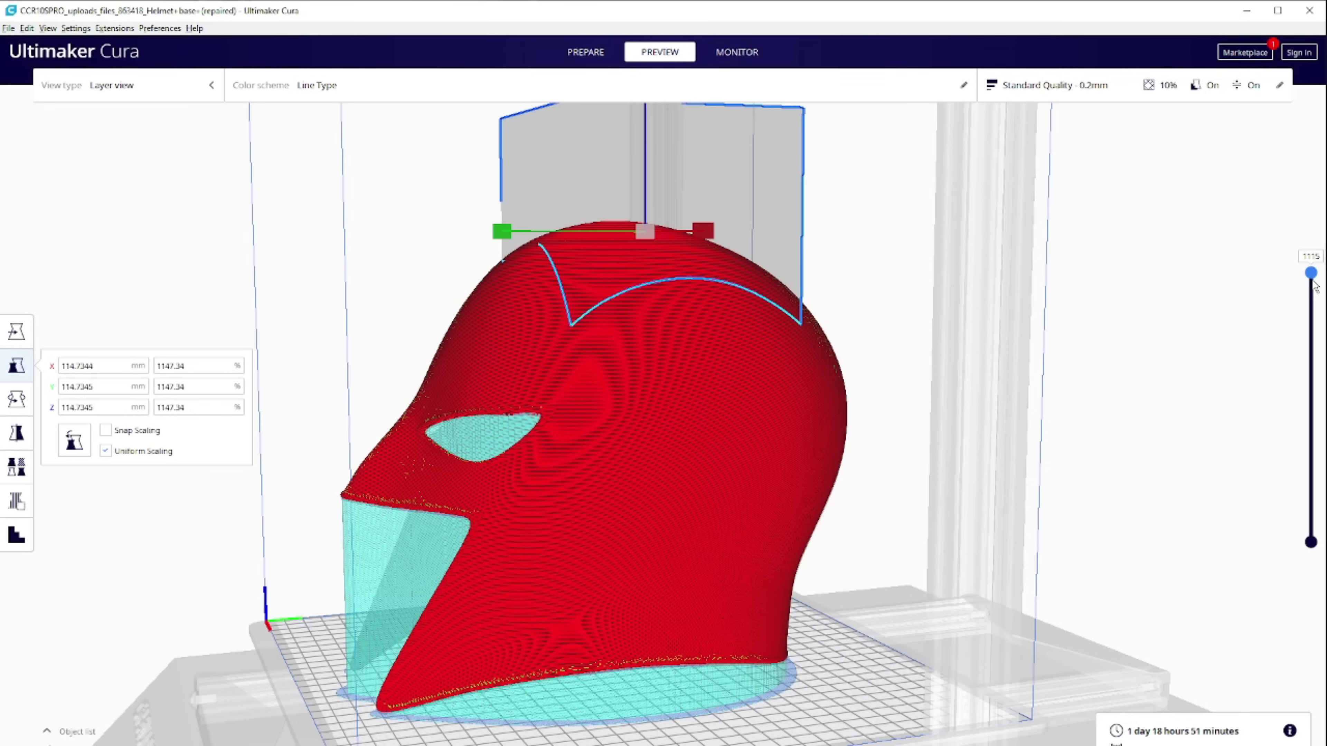
drag(1315, 303, 1314, 363)
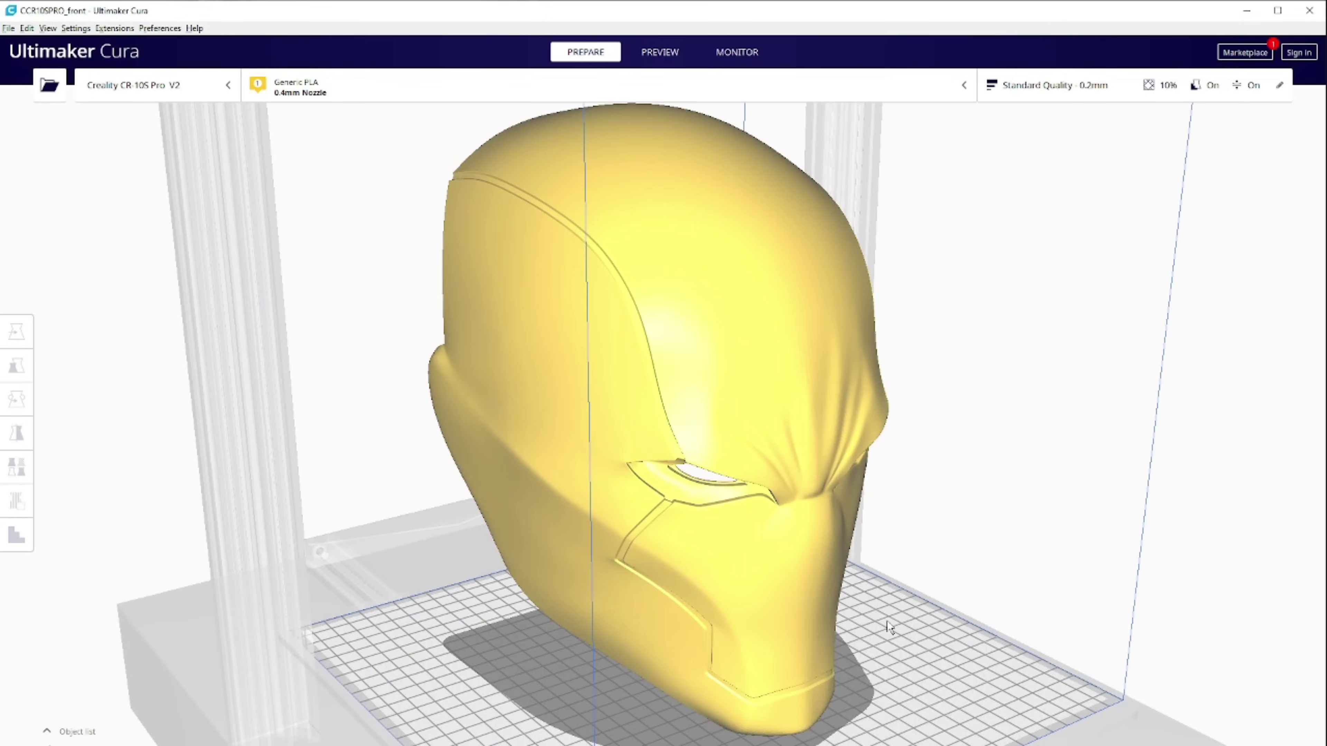
- Examine the front helmet piece for overhangs at the chin, around the eyes and inside the crown
scroll(814, 682, up, 2)
right_drag(814, 681, 838, 632)
scroll(793, 528, up, 2)
scroll(795, 528, down, 3)
right_drag(795, 528, 891, 303)
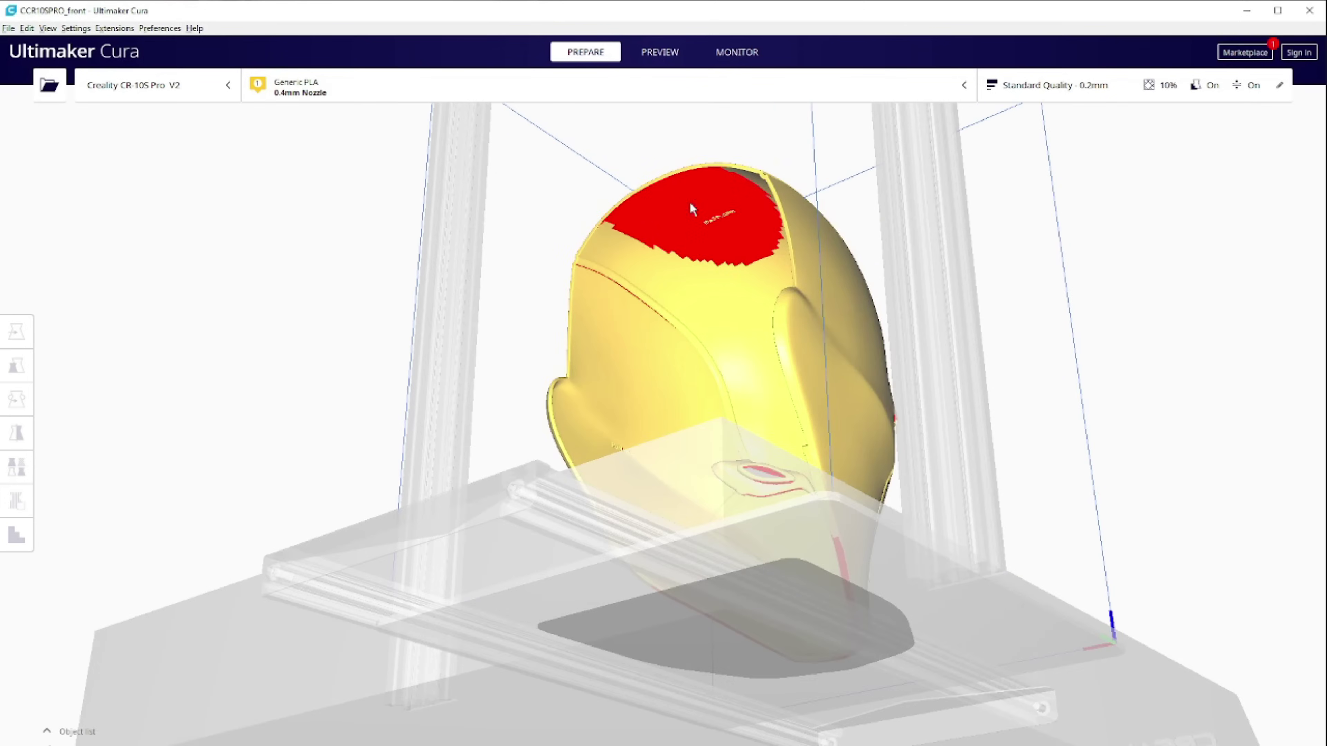
right_drag(860, 392, 617, 473)
scroll(799, 544, up, 6)
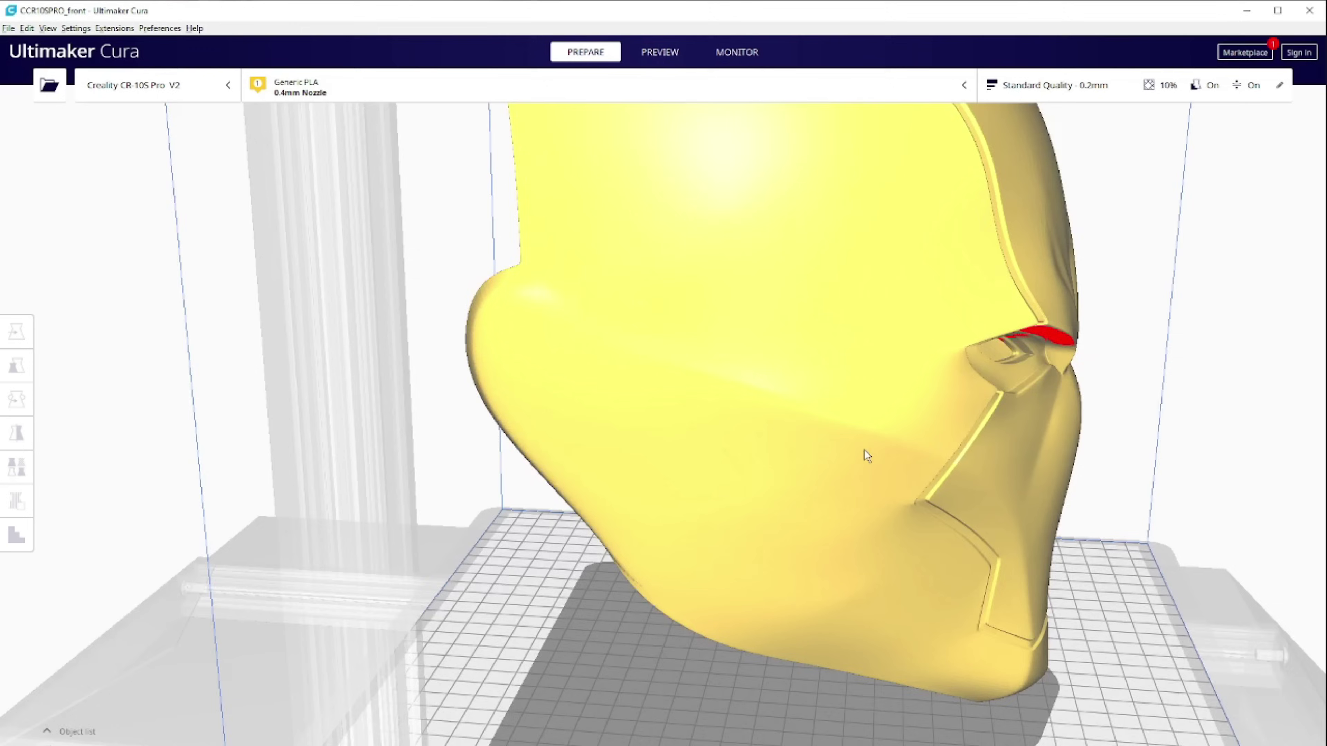
- Rotate the front helmet piece forward about the X axis so its chin points down beneath the head's middle
right_drag(866, 456, 747, 600)
click(801, 545)
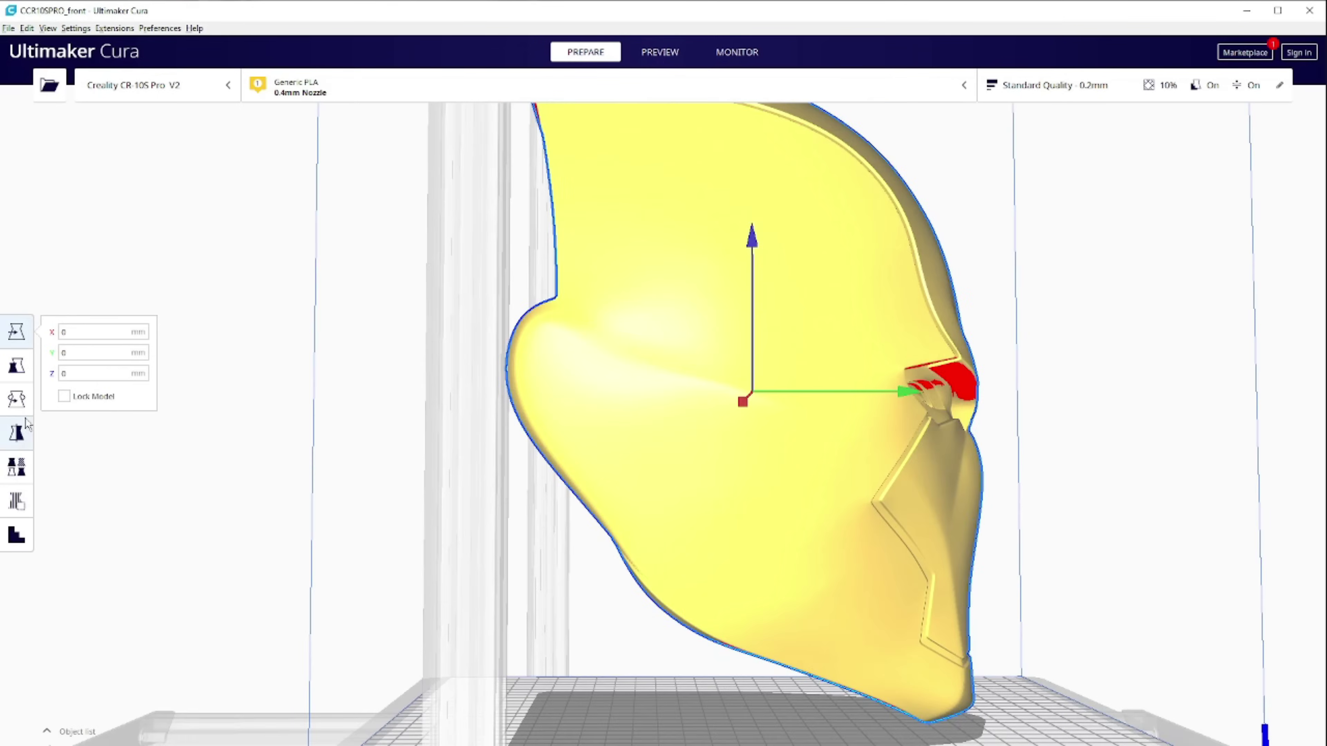
right_drag(631, 419, 663, 404)
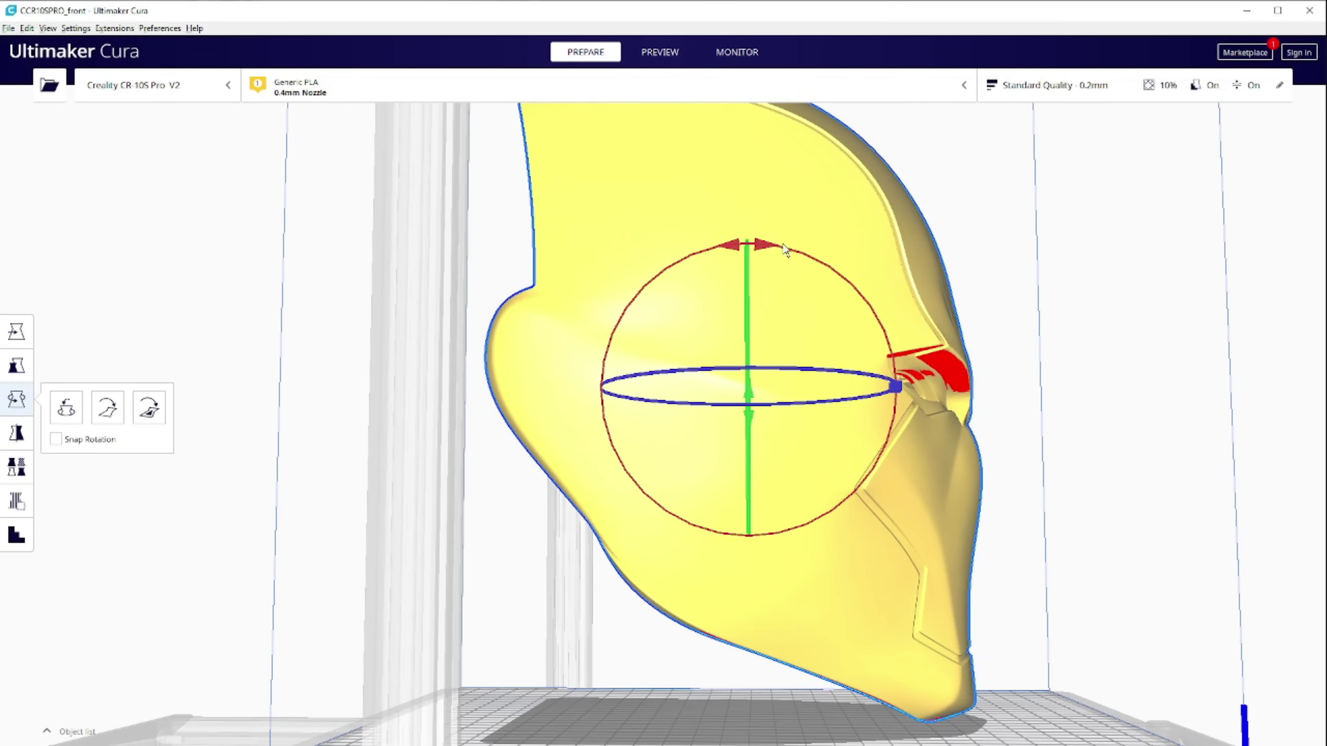
right_drag(778, 252, 881, 404)
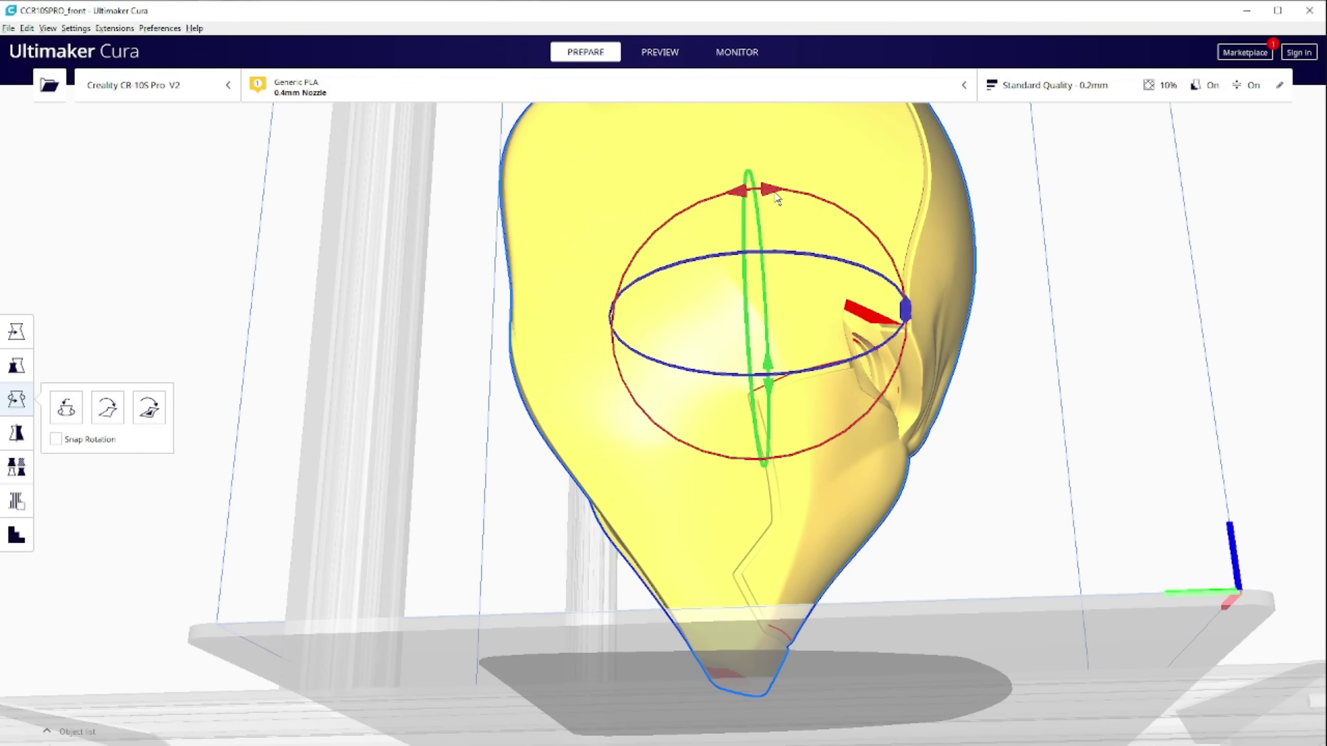
drag(776, 198, 777, 197)
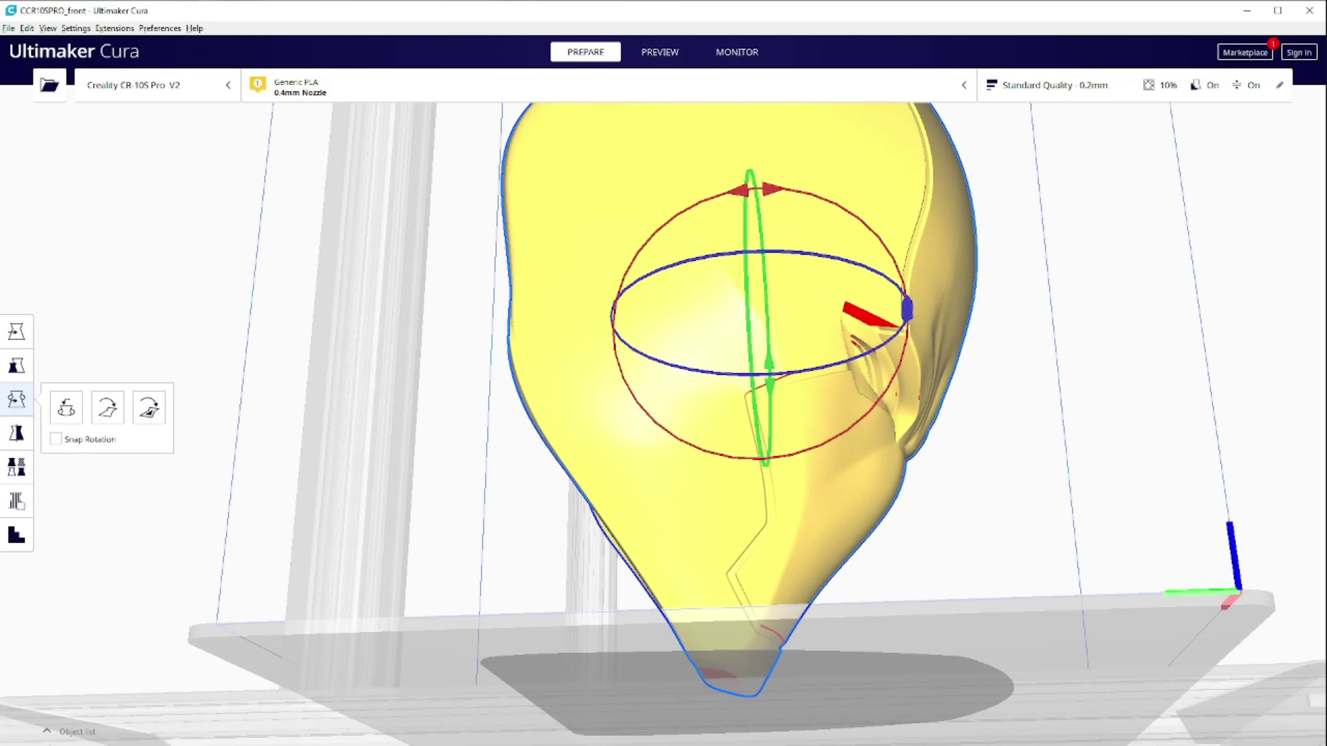
- Place a support blocker over the overhang inside the front piece's crown and scale it uniformly to 108.99 mm
click(1147, 89)
click(1144, 88)
right_drag(821, 402, 1011, 483)
middle_drag(903, 491, 890, 634)
right_drag(890, 633, 255, 290)
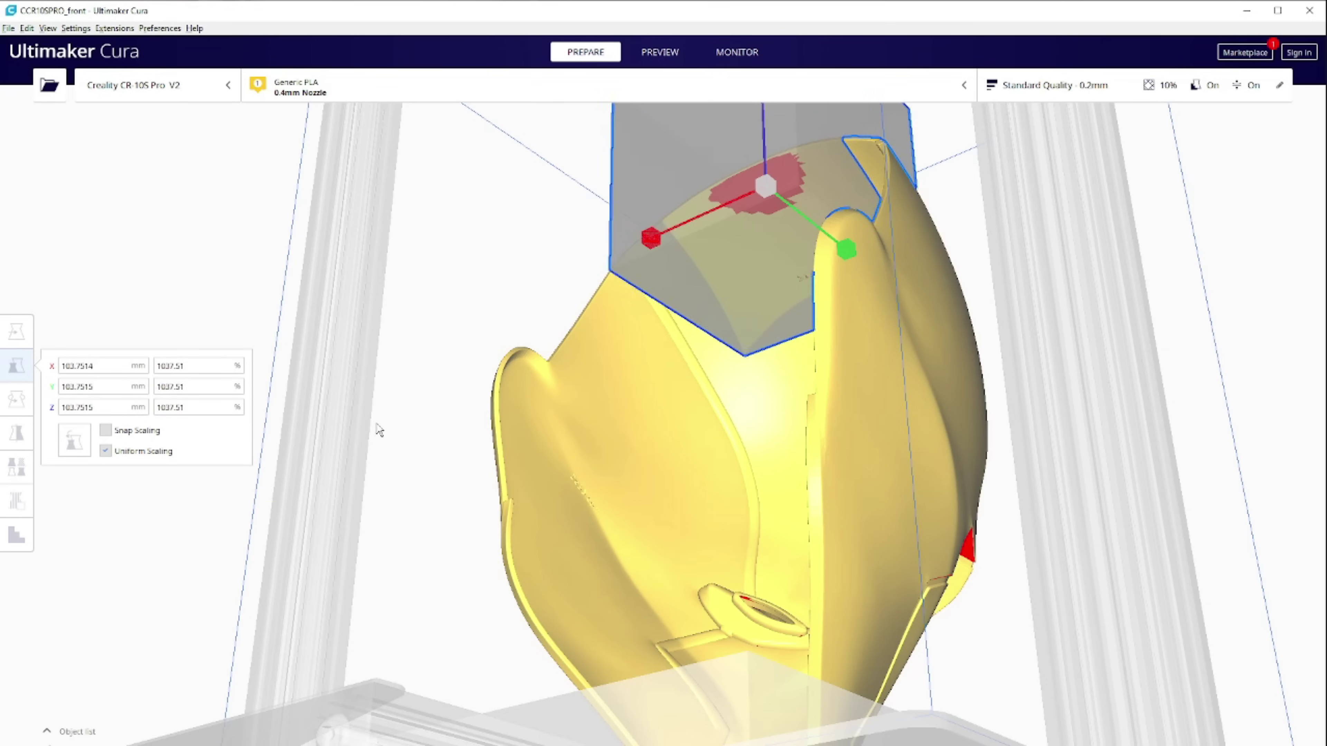
right_drag(972, 465, 1084, 467)
scroll(794, 382, up, 5)
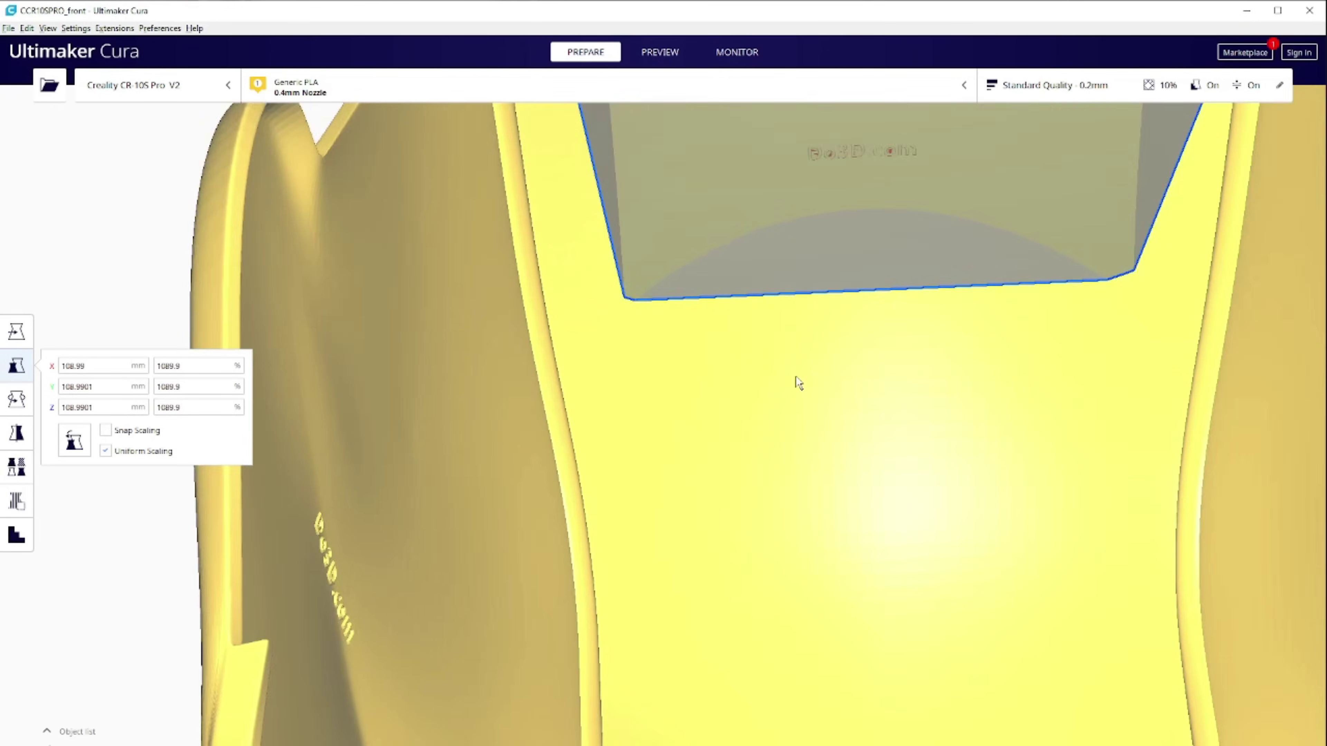
middle_drag(794, 382, 779, 506)
right_drag(781, 512, 794, 402)
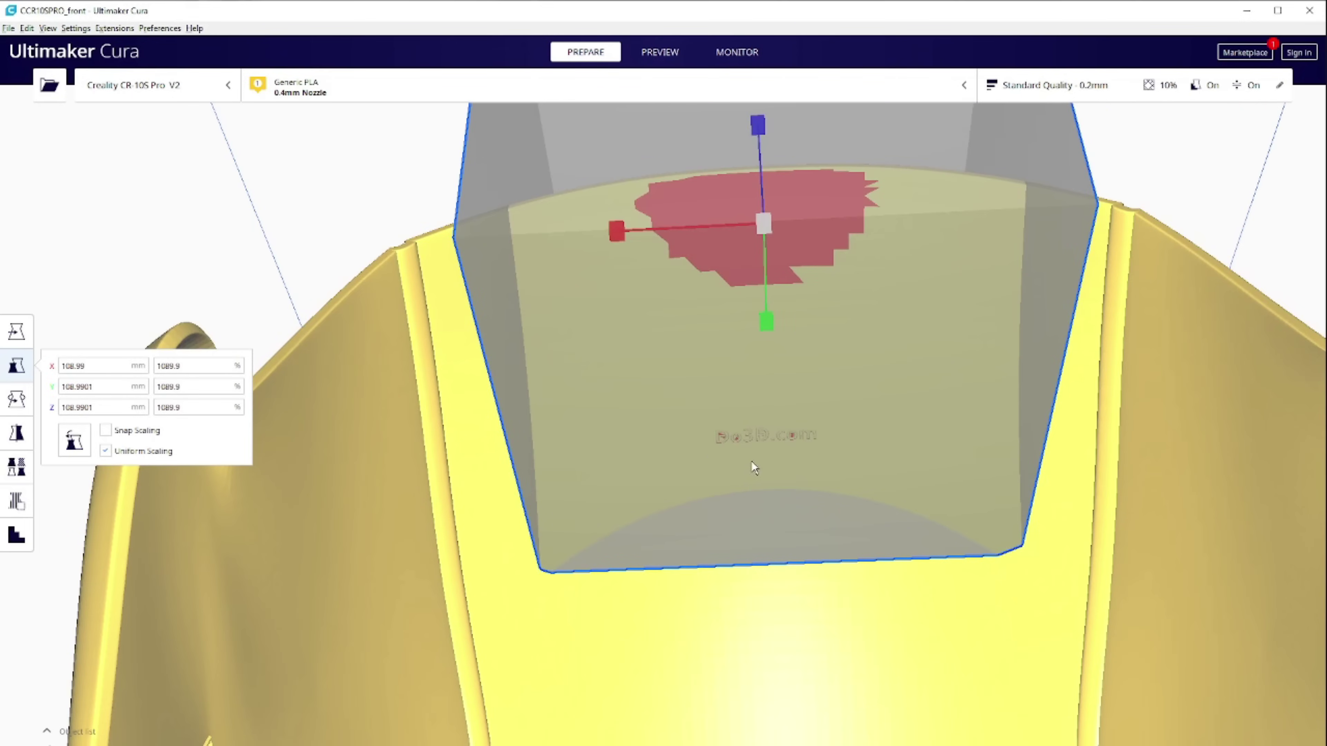
scroll(830, 495, up, 4)
scroll(854, 483, down, 8)
- Show the front piece's sliced layer preview and examine the supports beneath the face and around the chin
right_drag(891, 504, 838, 499)
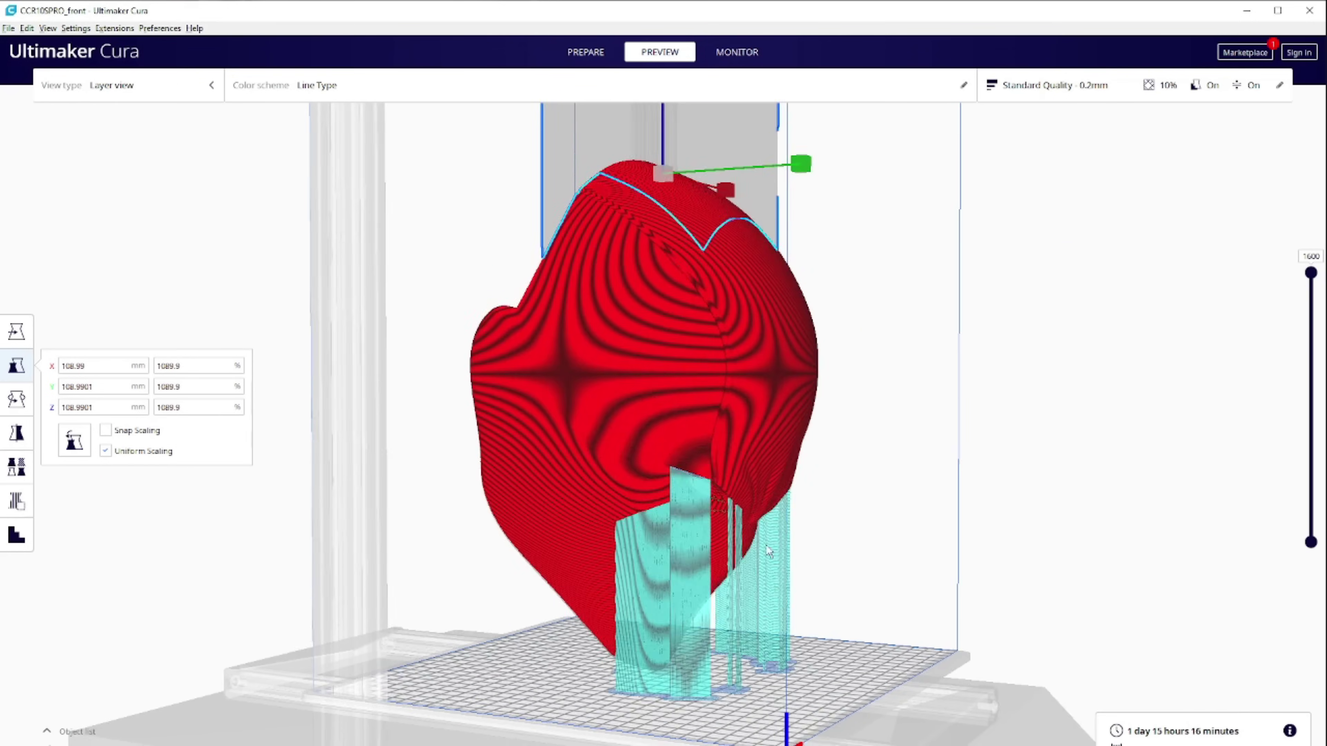
right_drag(794, 519, 702, 517)
scroll(749, 512, up, 2)
scroll(791, 489, up, 5)
scroll(716, 554, up, 4)
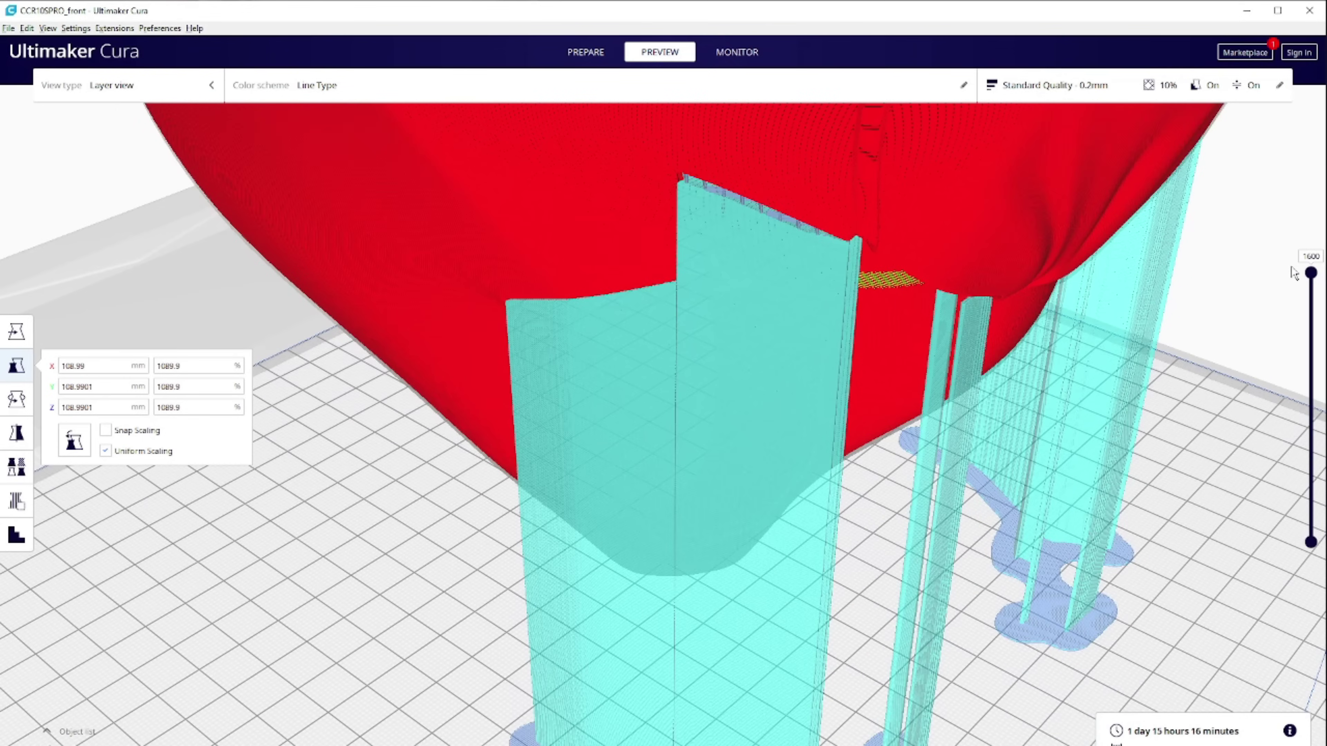
- View the front piece's lowest layers, then raise the preview to layer 186 to examine the chin and its supports
drag(1320, 325, 1317, 512)
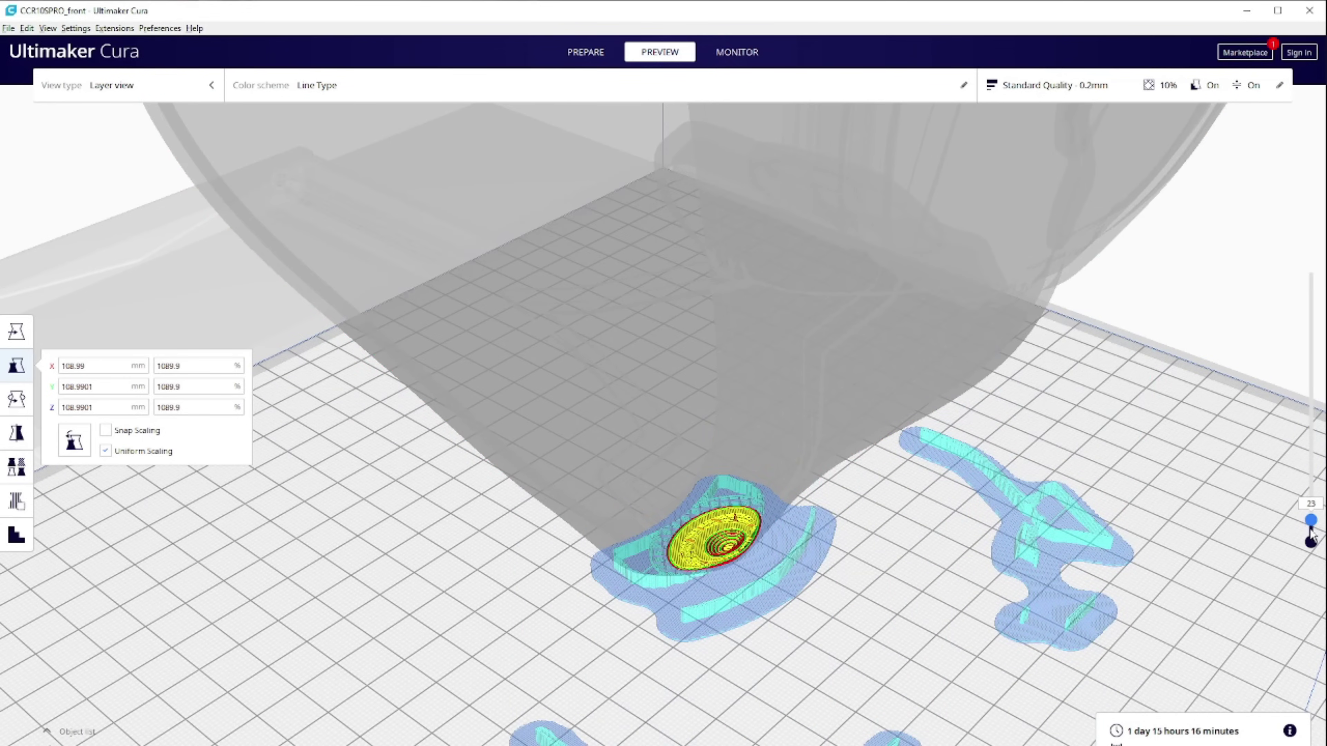
scroll(686, 510, up, 5)
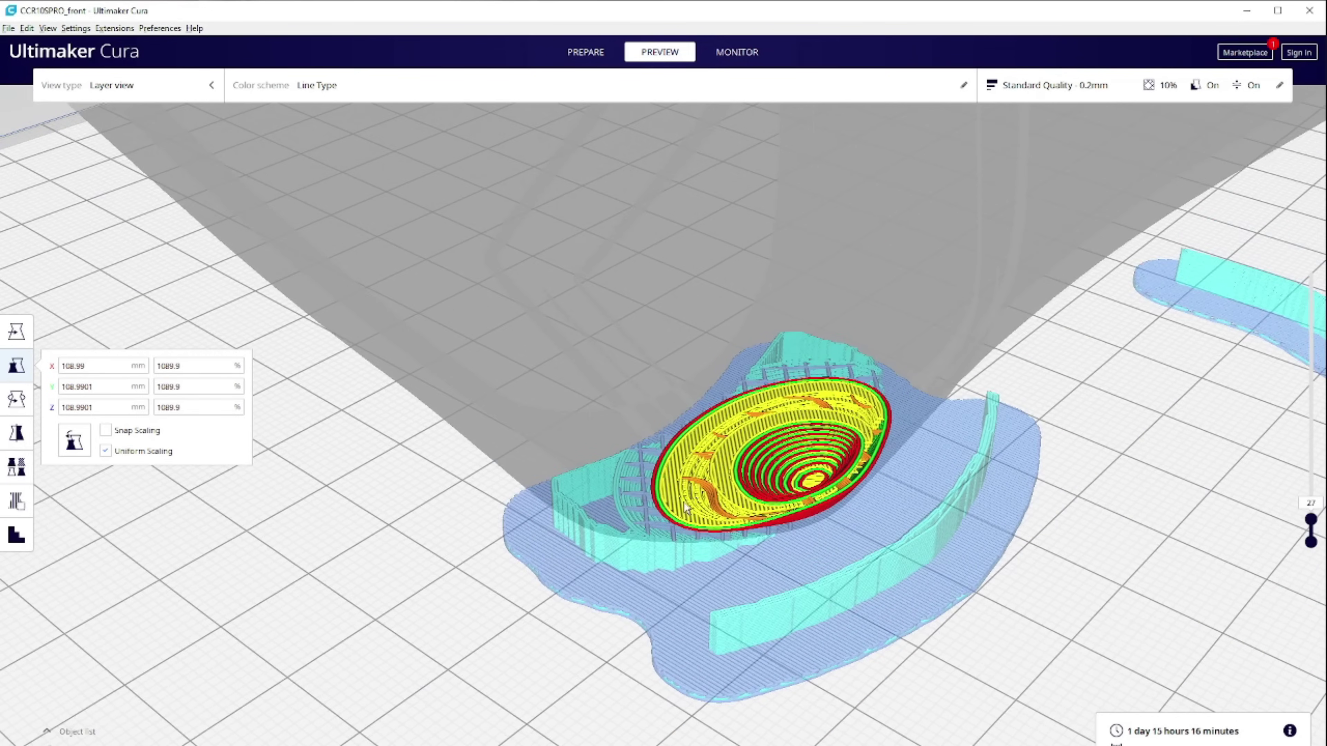
right_drag(683, 505, 684, 518)
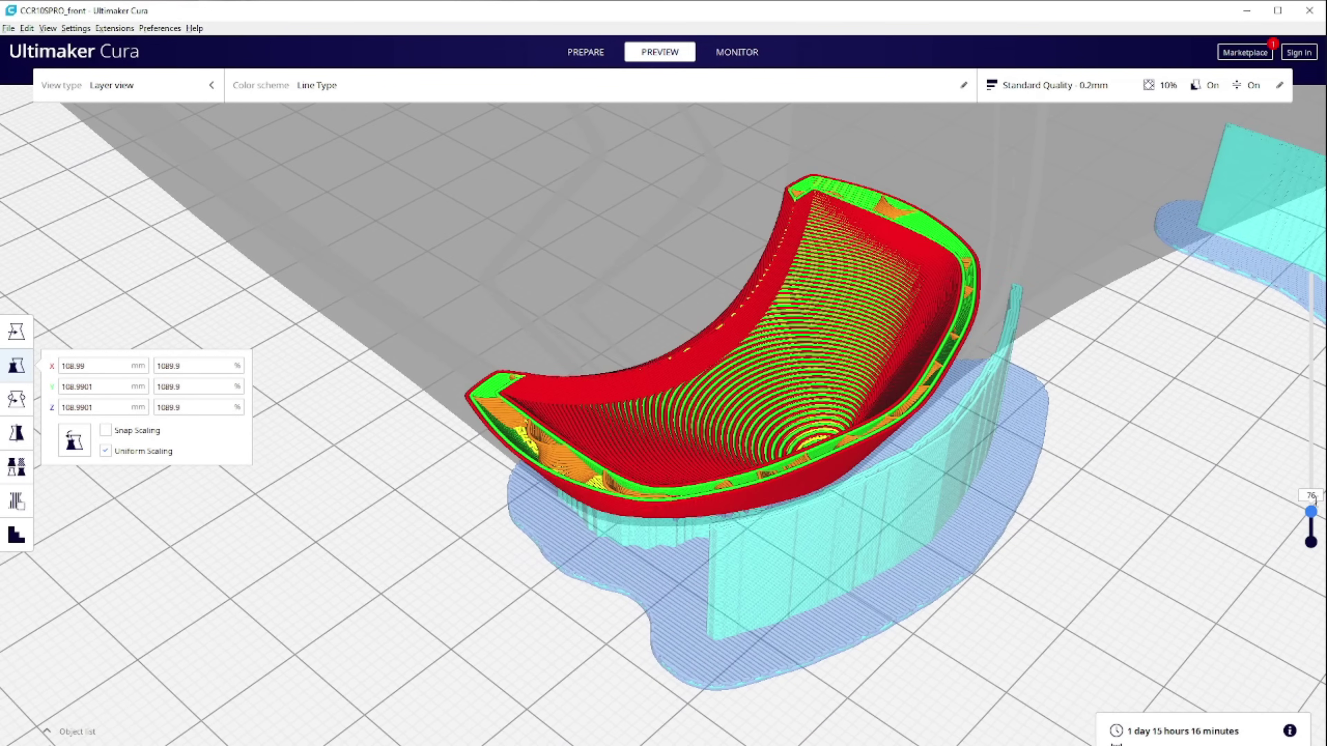
drag(1196, 487, 1191, 485)
scroll(992, 492, down, 5)
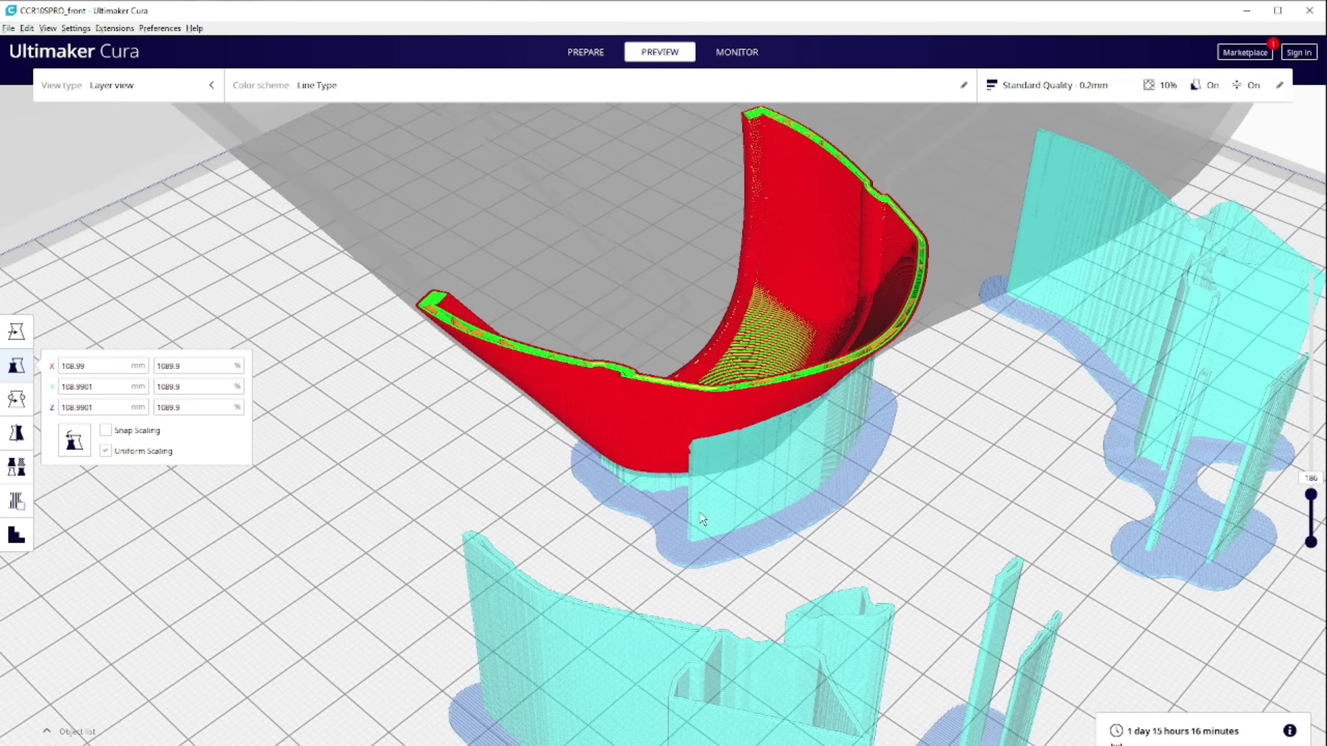
- Examine the front piece's chin and surrounding supports at layer 186 from low side views
right_drag(888, 494, 594, 525)
scroll(732, 547, down, 4)
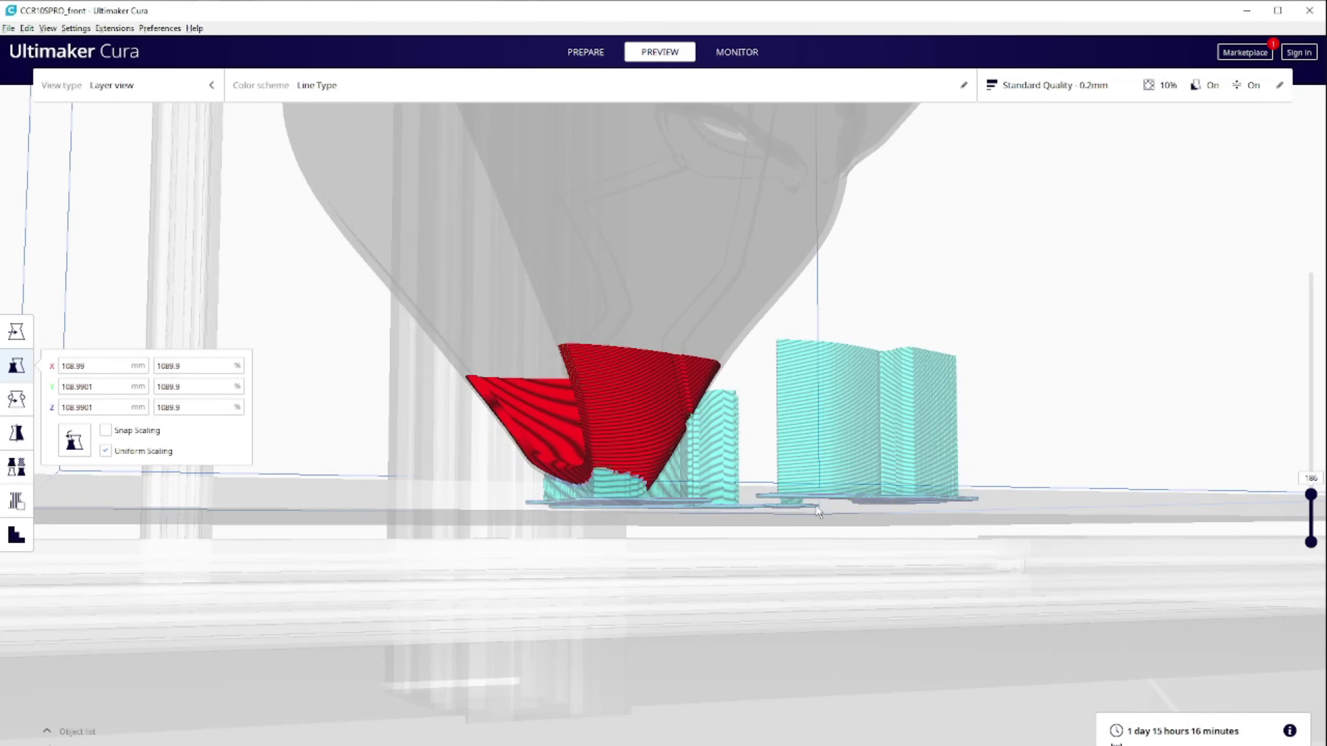
right_drag(809, 557, 621, 588)
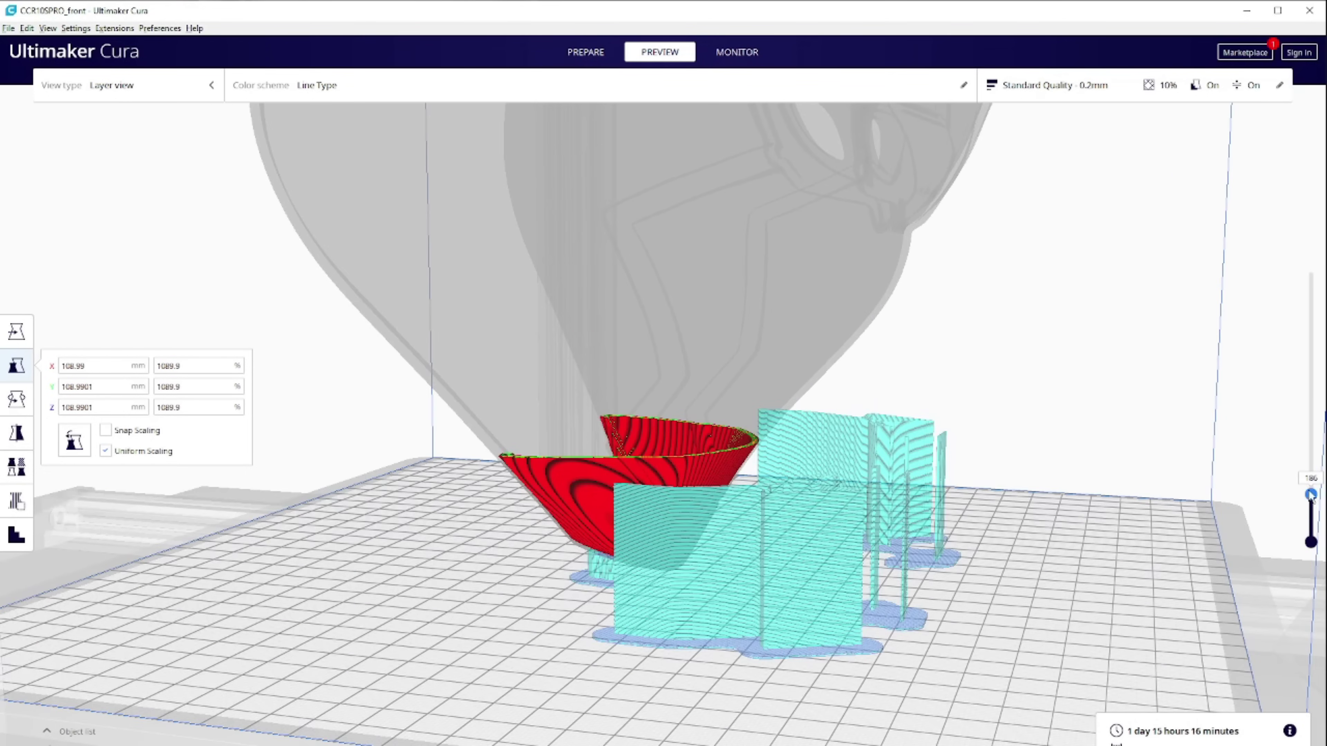
- Raise the layer preview to layer 1600 and examine the complete front piece and its supports
drag(1309, 468, 1310, 380)
right_drag(968, 581, 1070, 325)
scroll(1070, 325, up, 1)
scroll(1000, 478, up, 4)
scroll(1000, 479, up, 3)
middle_drag(1000, 479, 779, 548)
drag(1310, 390, 1158, 282)
scroll(781, 420, down, 5)
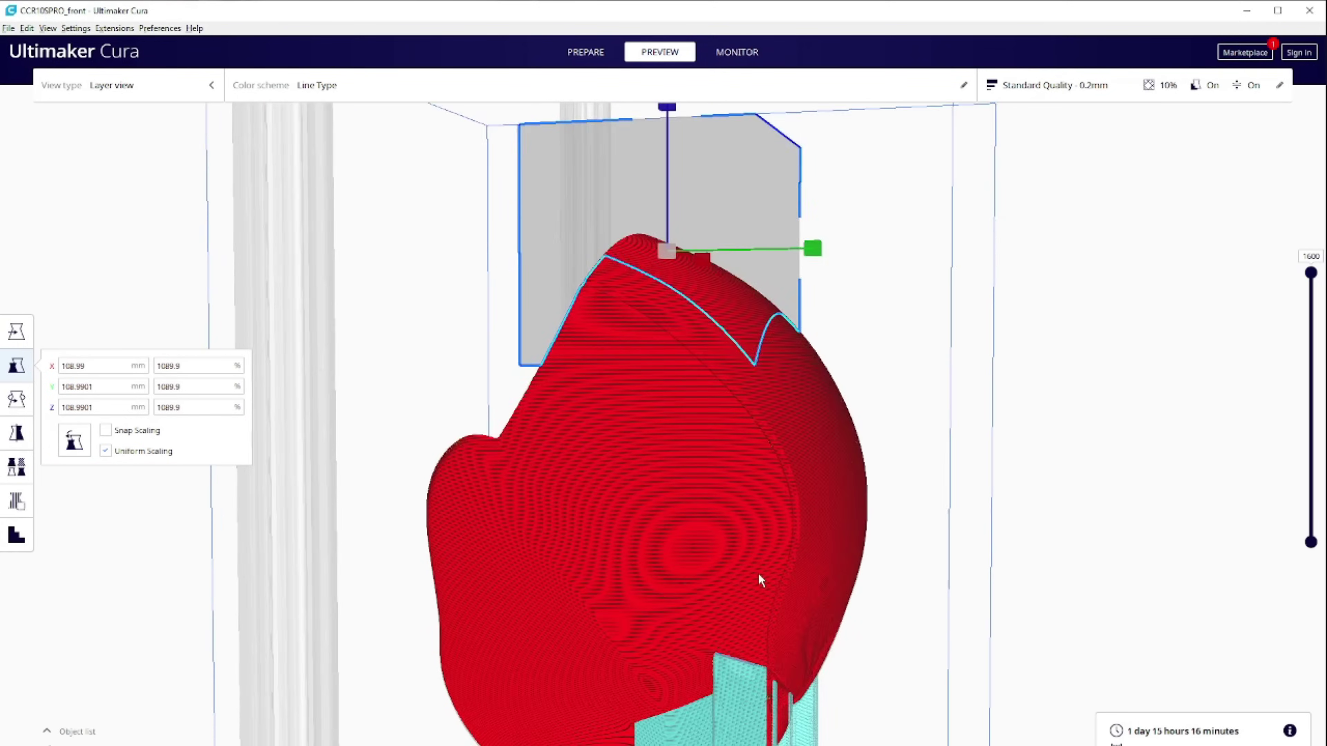
middle_drag(759, 574, 924, 409)
scroll(865, 617, down, 5)
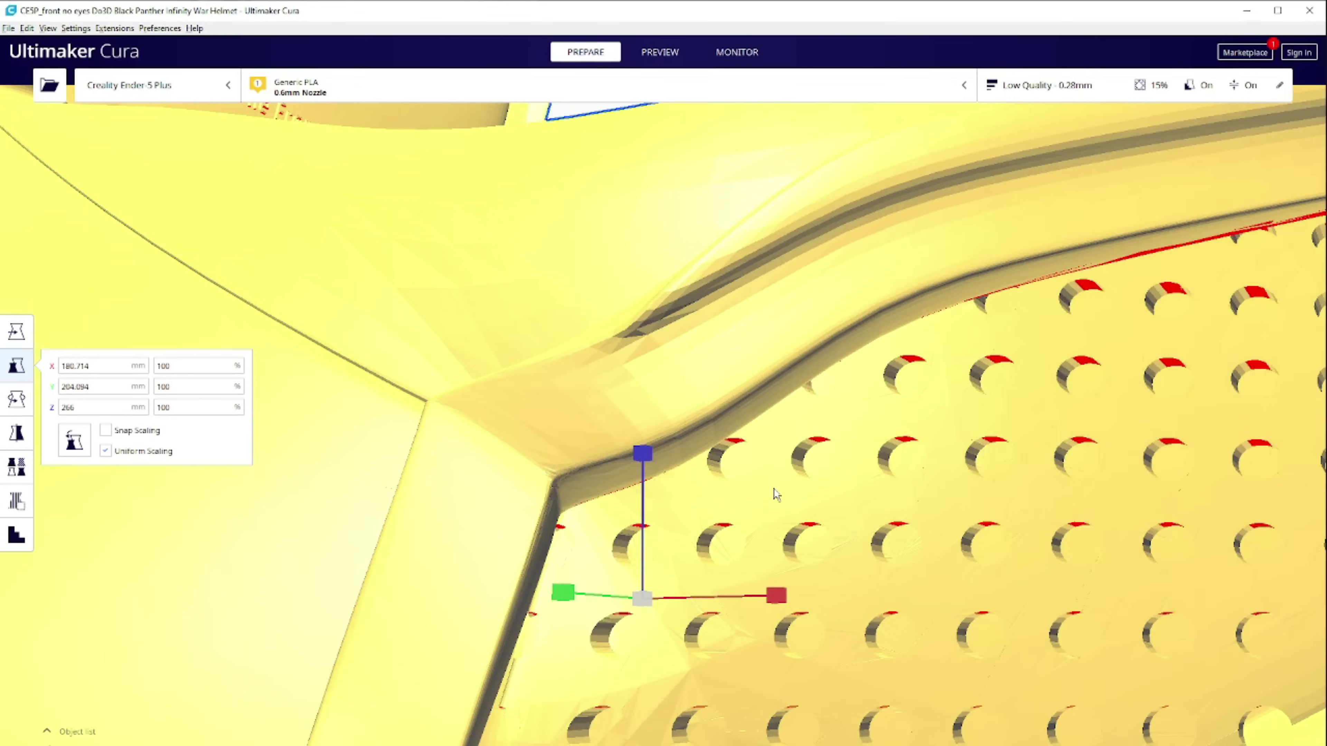
- Inspect the upright Black Panther helmet's surface details and overhangs from the front and in side profile
scroll(779, 504, down, 10)
right_drag(638, 525, 798, 552)
scroll(798, 552, up, 5)
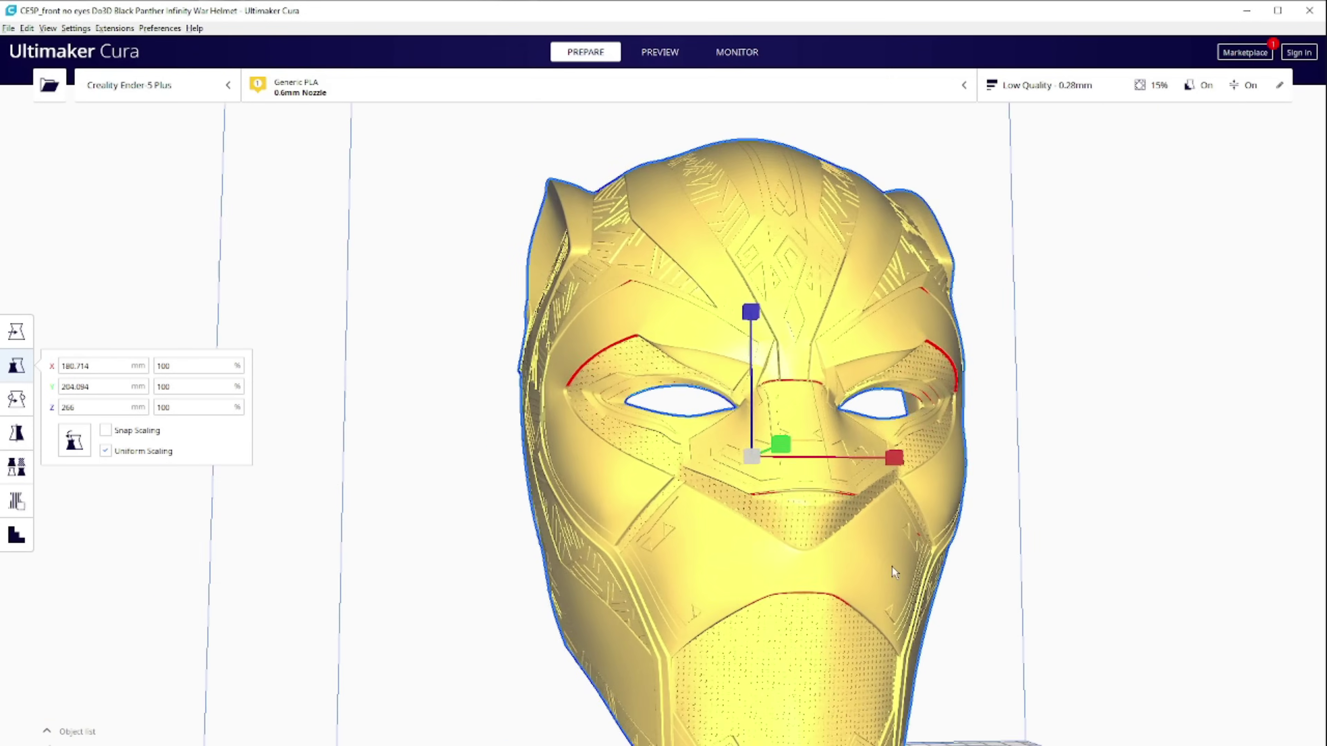
scroll(886, 542, down, 2)
right_drag(623, 541, 887, 572)
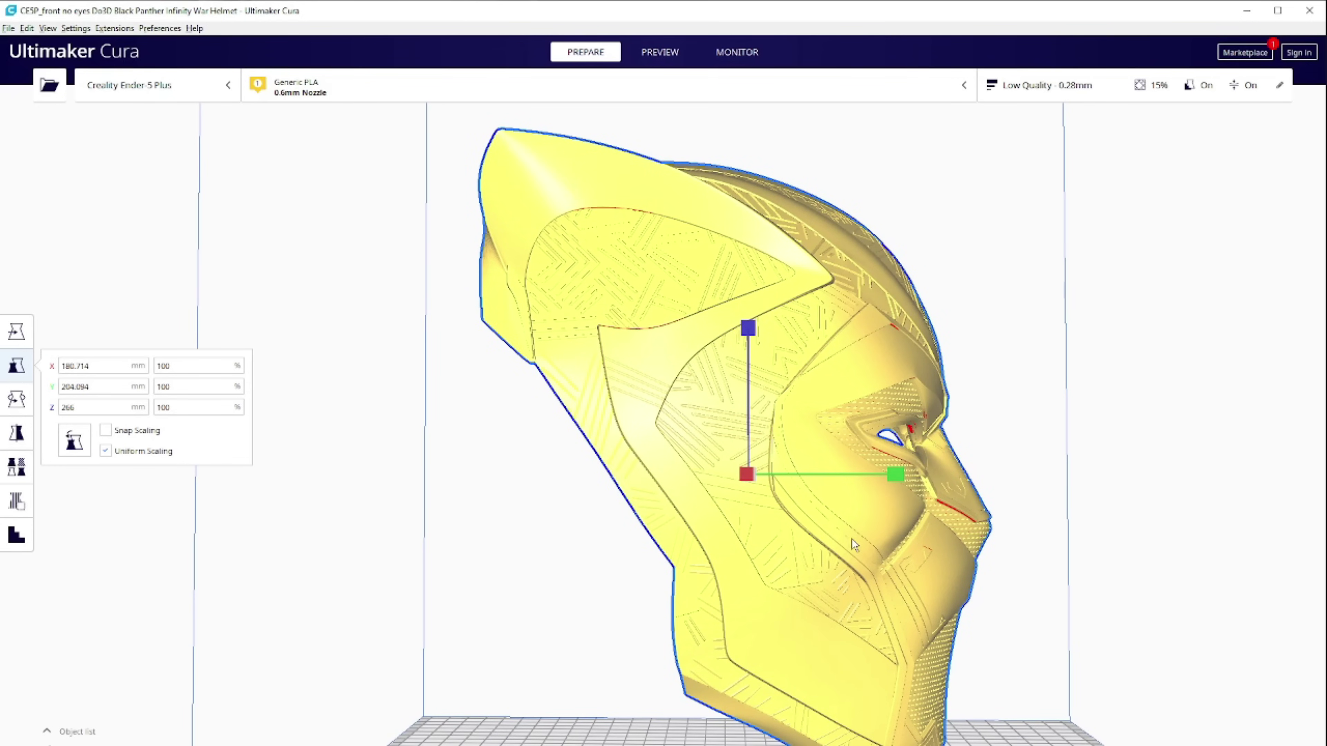
right_drag(851, 539, 886, 517)
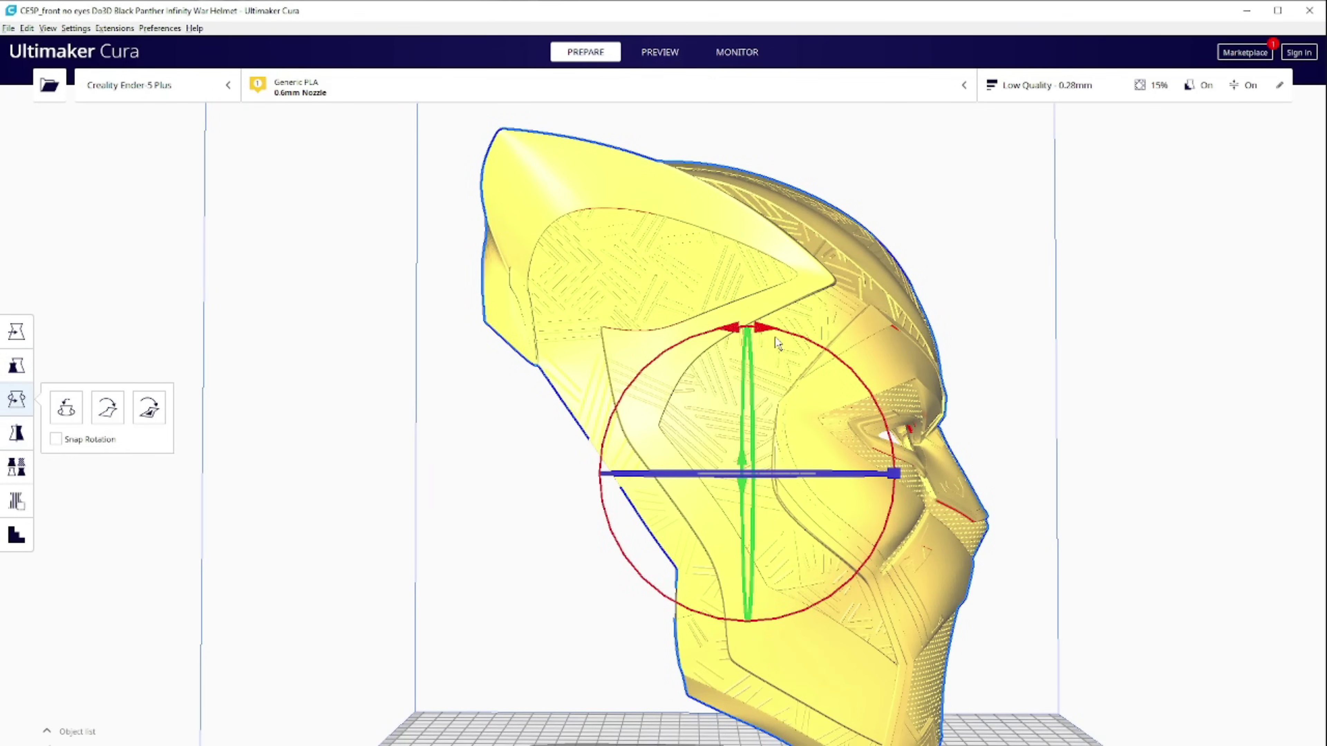
- Rotate the Black Panther helmet forward about the X axis until it lies face down, and open its print settings
drag(777, 344, 961, 579)
right_drag(960, 580, 982, 513)
scroll(983, 513, down, 5)
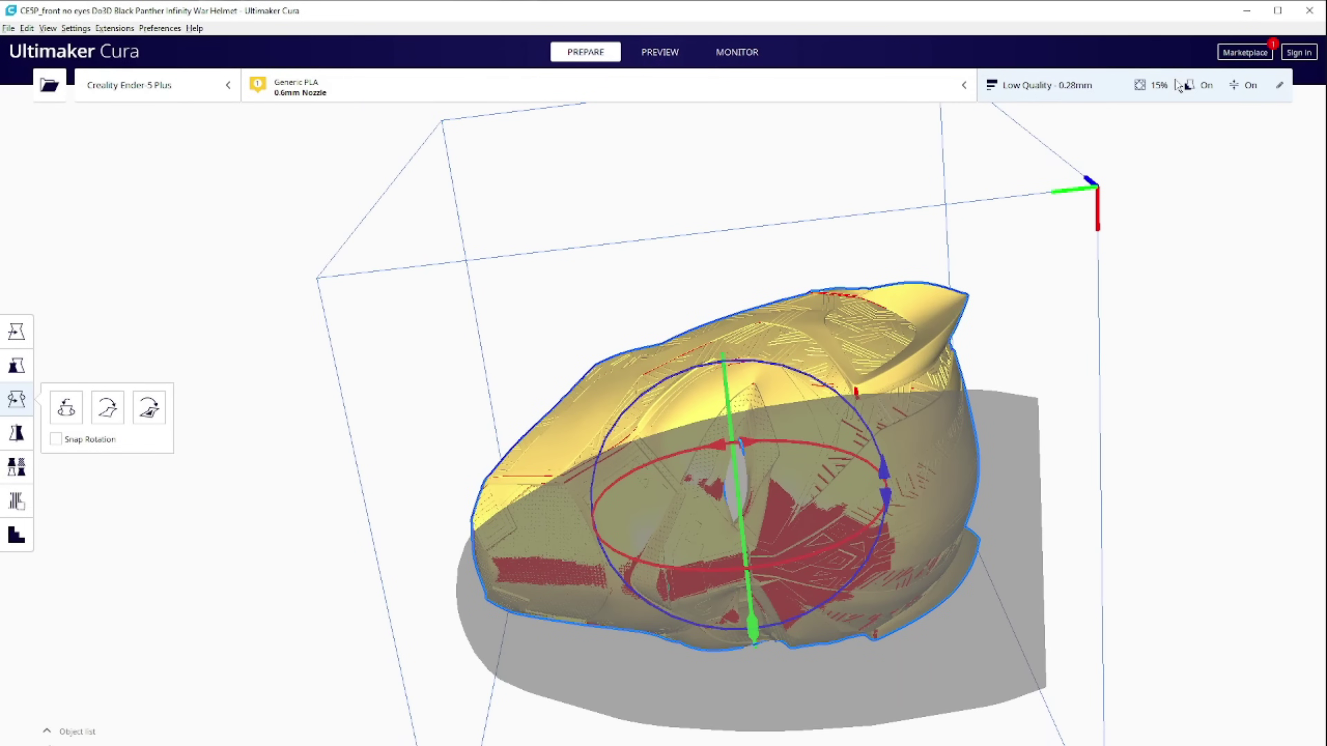
click(1177, 84)
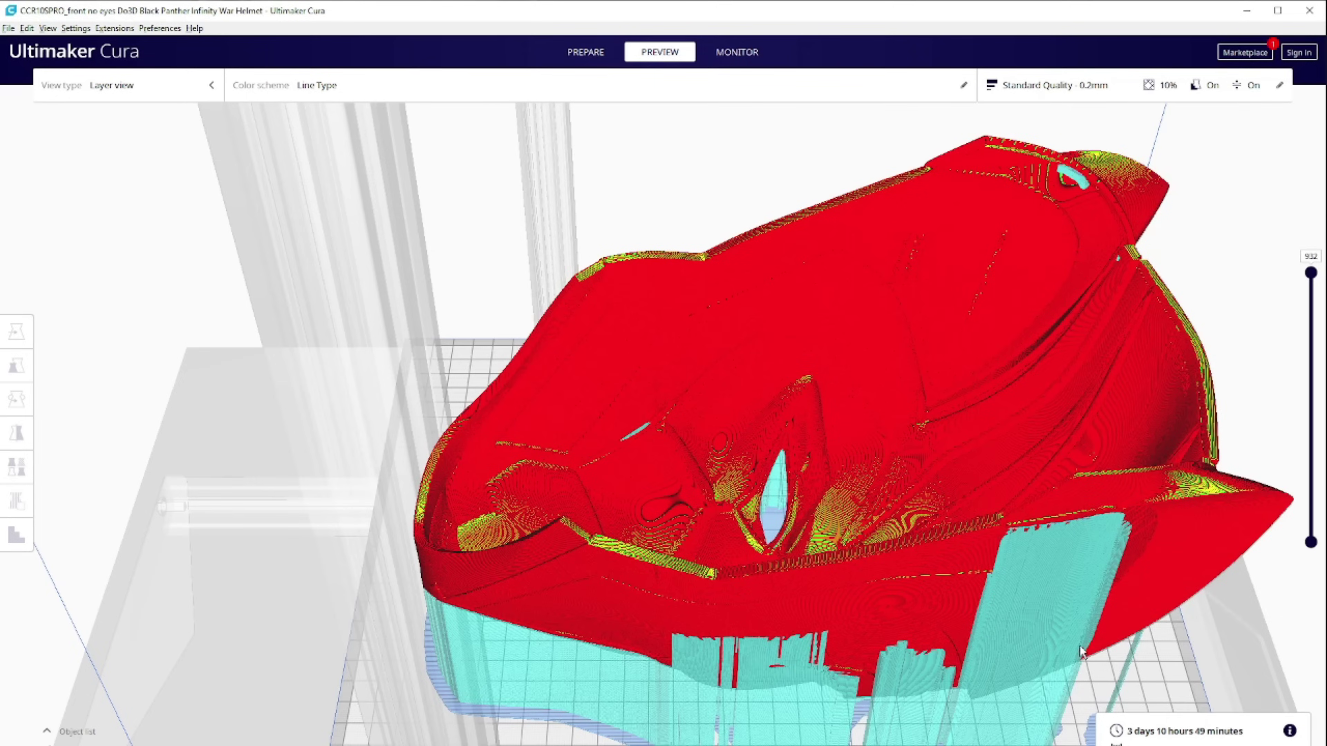
- View the face-down helmet's sliced preview from beneath at layer 932 and hide the helper structures
right_drag(1038, 610, 877, 501)
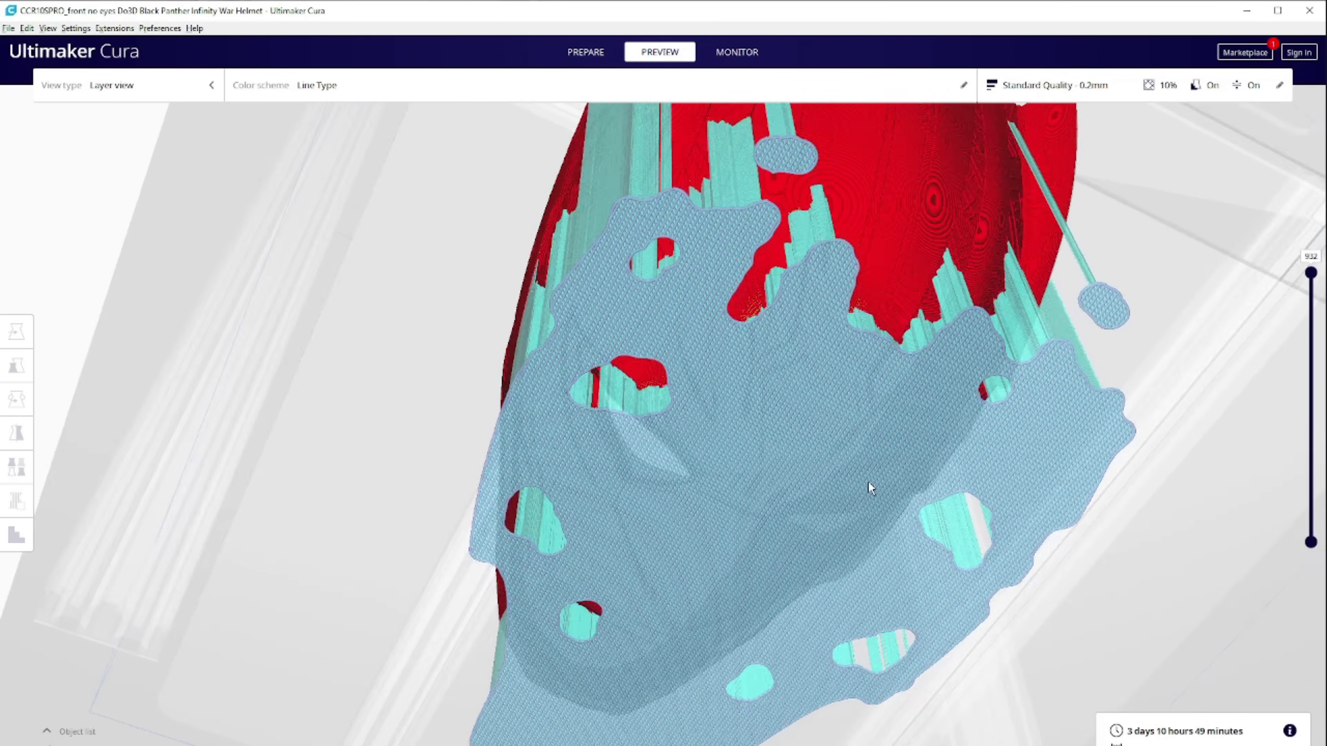
right_drag(1045, 392, 1044, 387)
drag(1317, 353, 1302, 252)
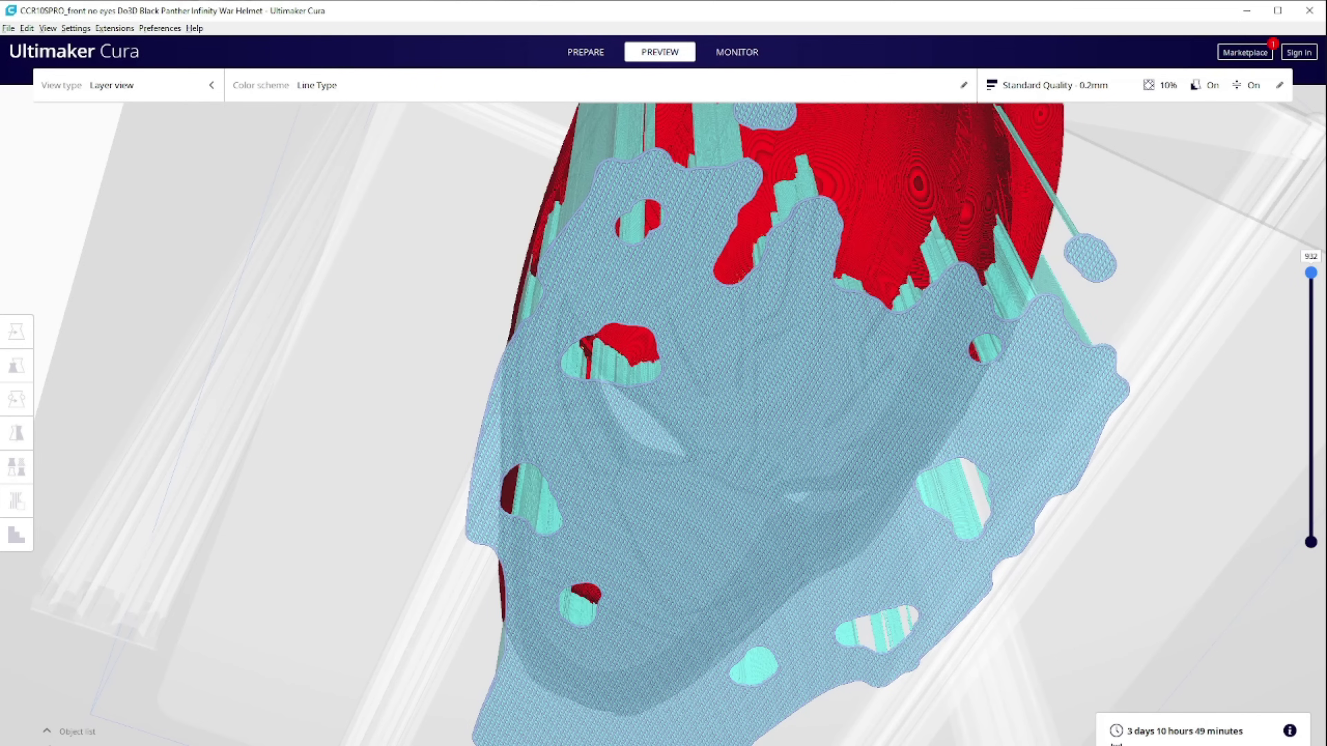
click(964, 88)
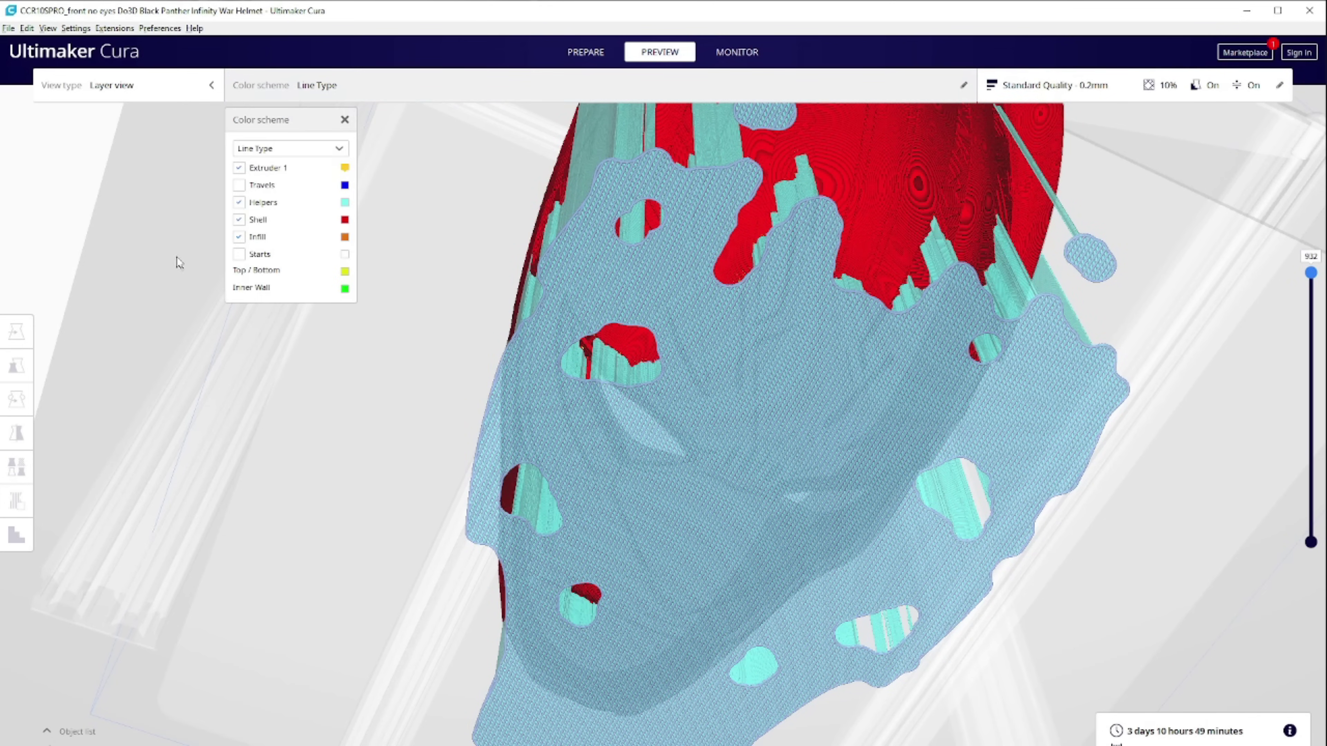
click(239, 203)
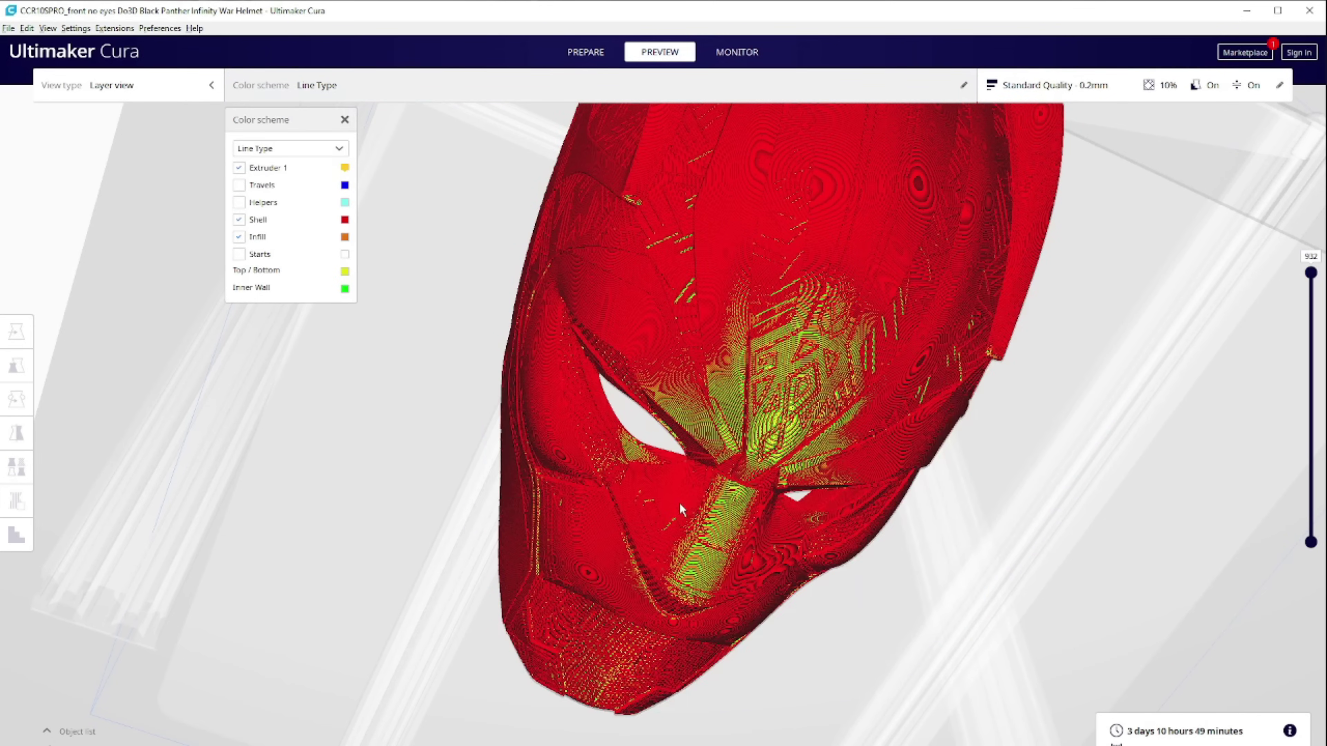
- Examine the exposed layer lines on the face-down helmet's forehead, eyes and nose bridge
right_drag(674, 494, 792, 386)
scroll(799, 459, up, 5)
scroll(804, 438, down, 2)
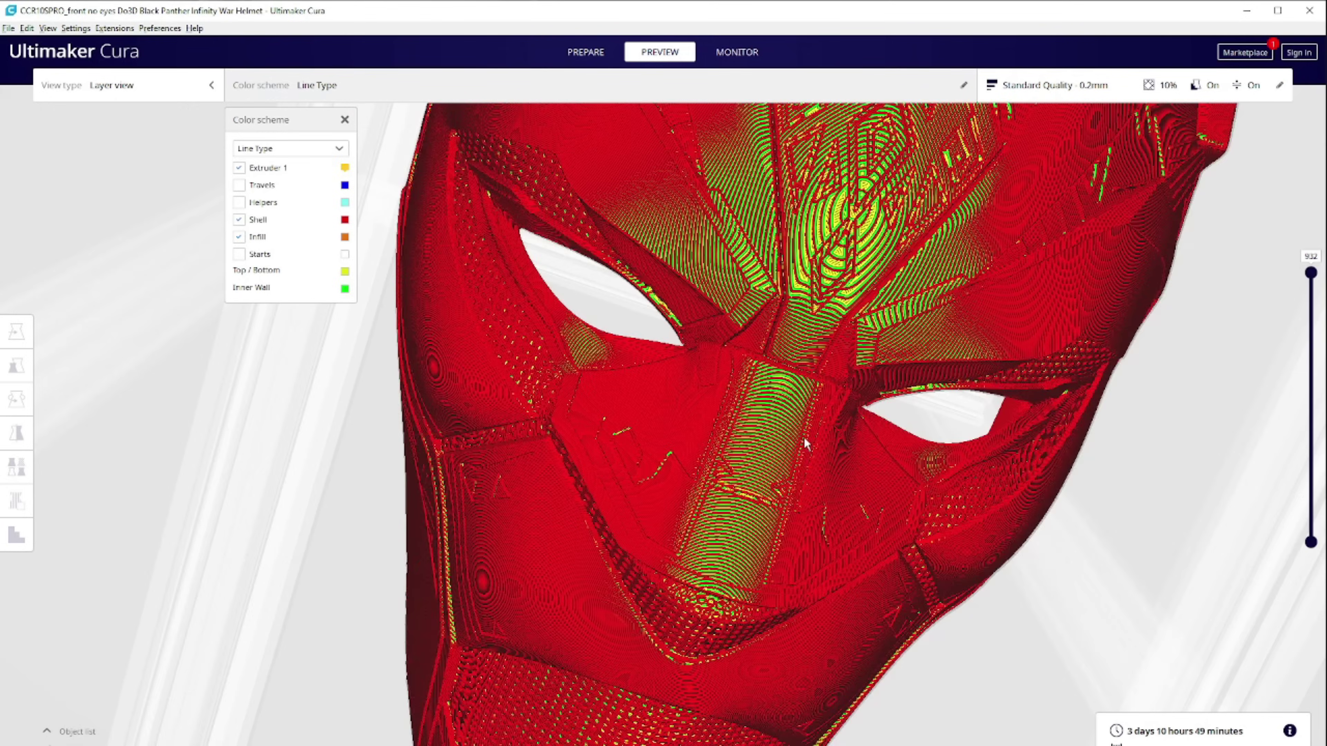
scroll(803, 437, down, 3)
scroll(746, 441, up, 3)
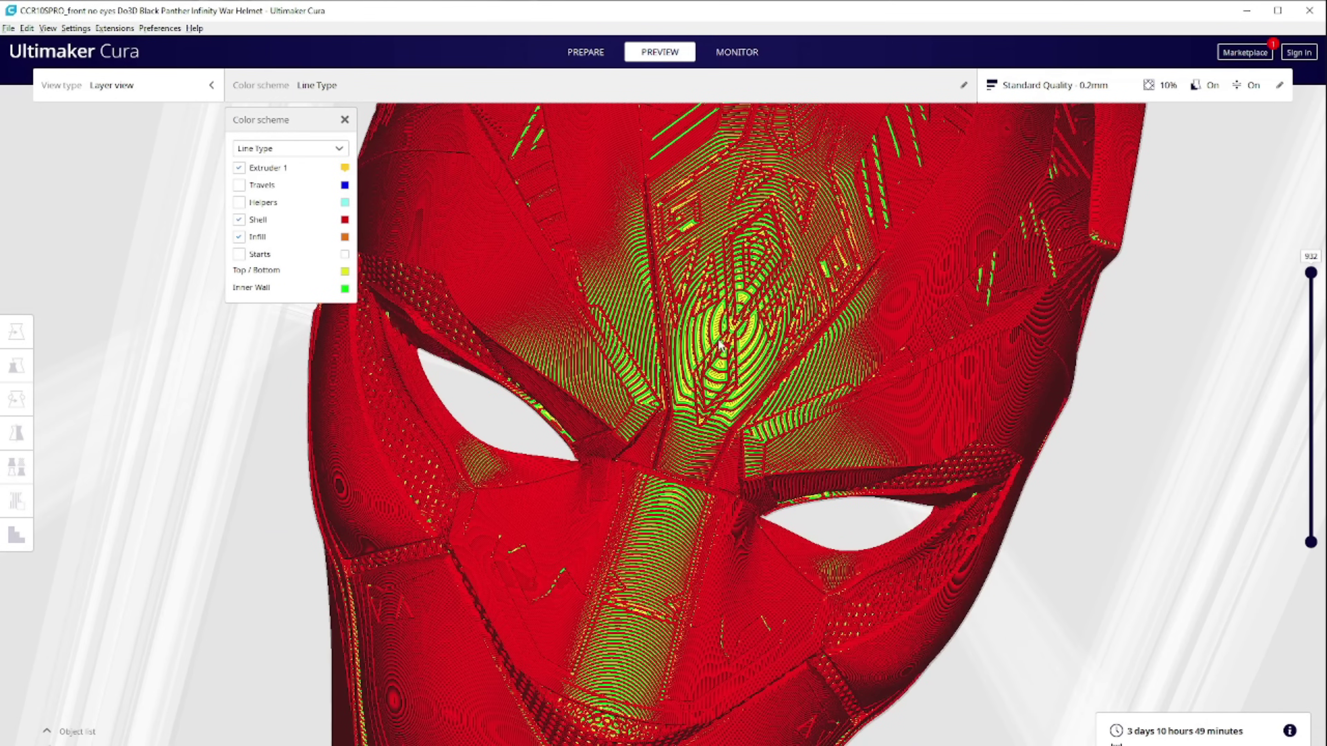
scroll(729, 351, up, 2)
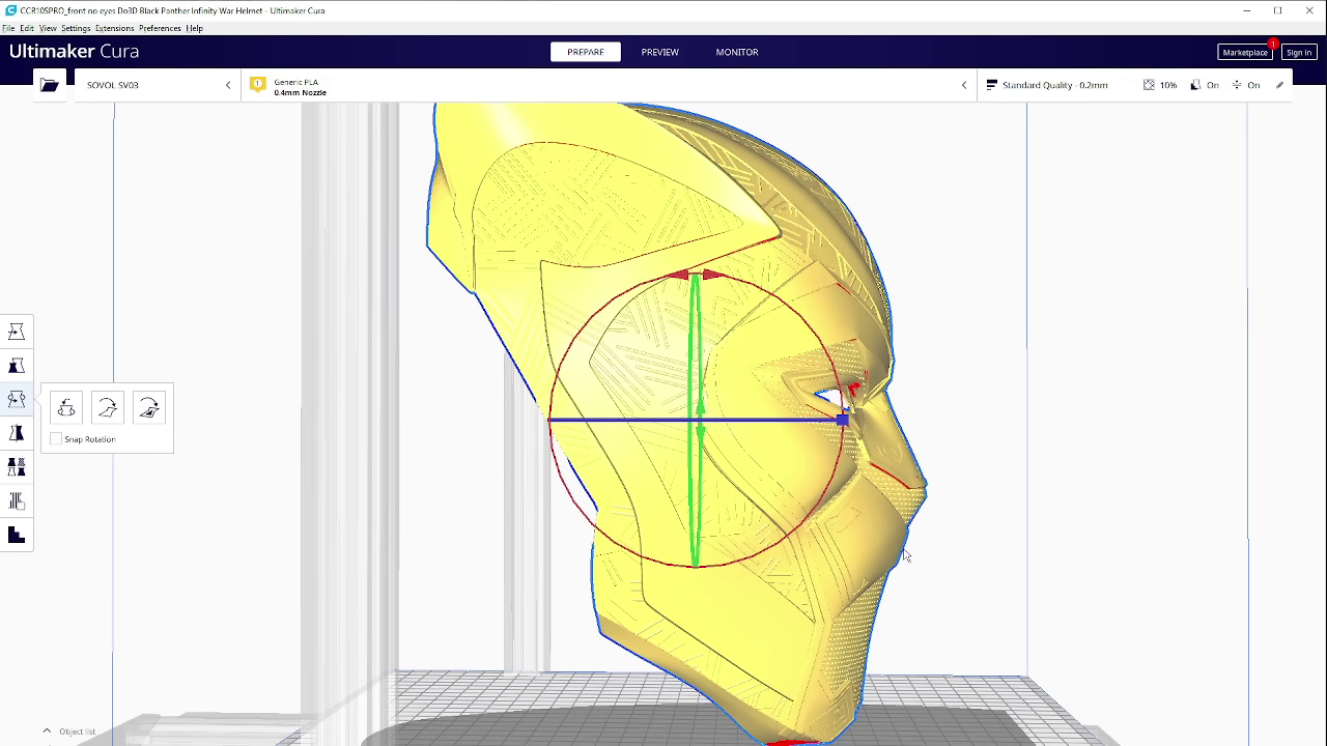
- Tilt the upright Black Panther helmet backward about the X axis so its face points slightly upward
right_drag(895, 538, 714, 333)
drag(707, 331, 651, 382)
right_drag(836, 554, 897, 335)
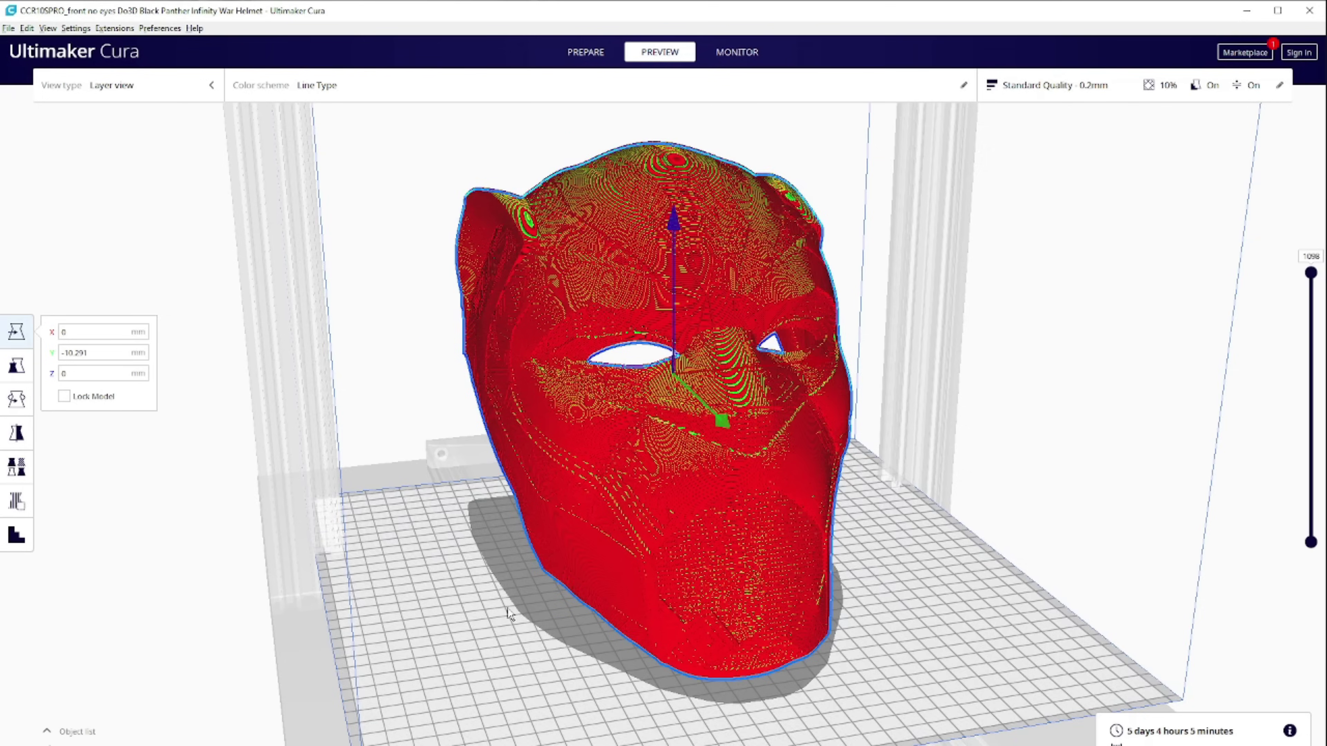
- Inspect the tilted helmet's sliced face and show the helper structures again in the line type preview
scroll(505, 607, up, 2)
scroll(493, 590, down, 1)
right_drag(489, 592, 464, 593)
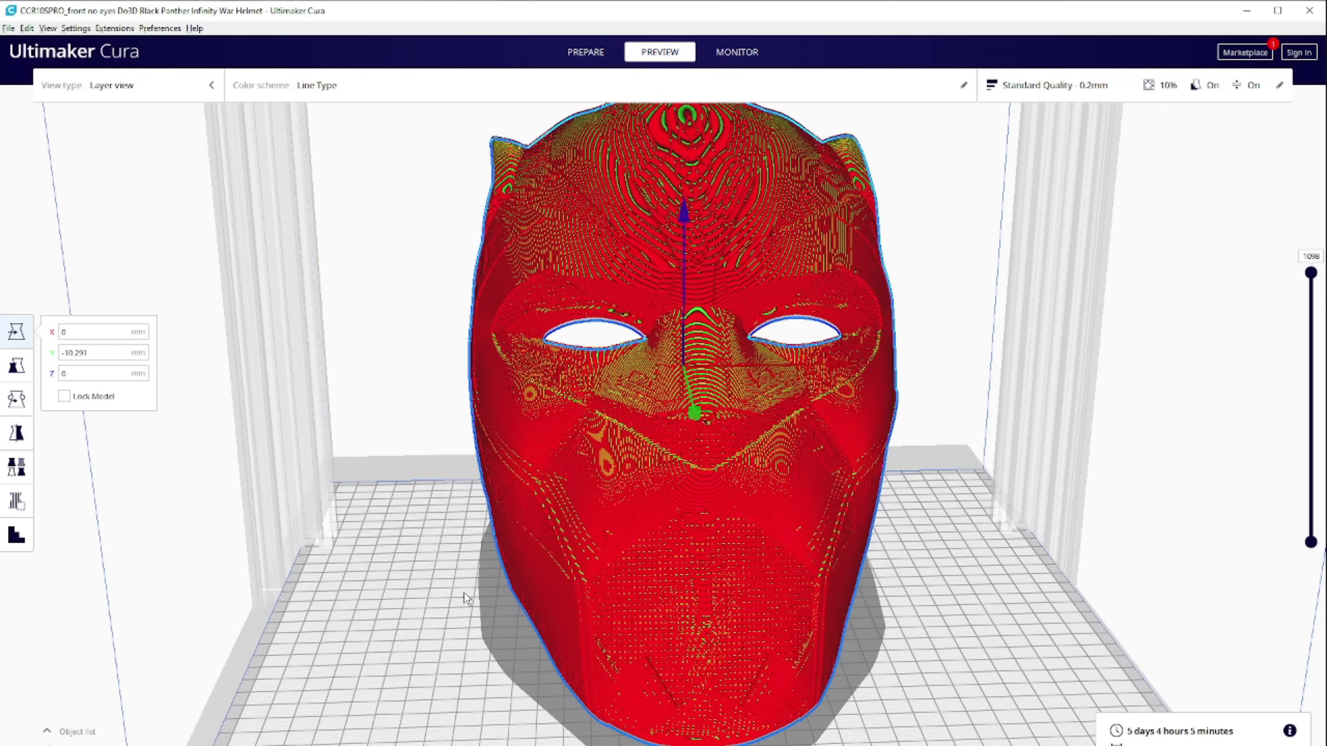
click(964, 86)
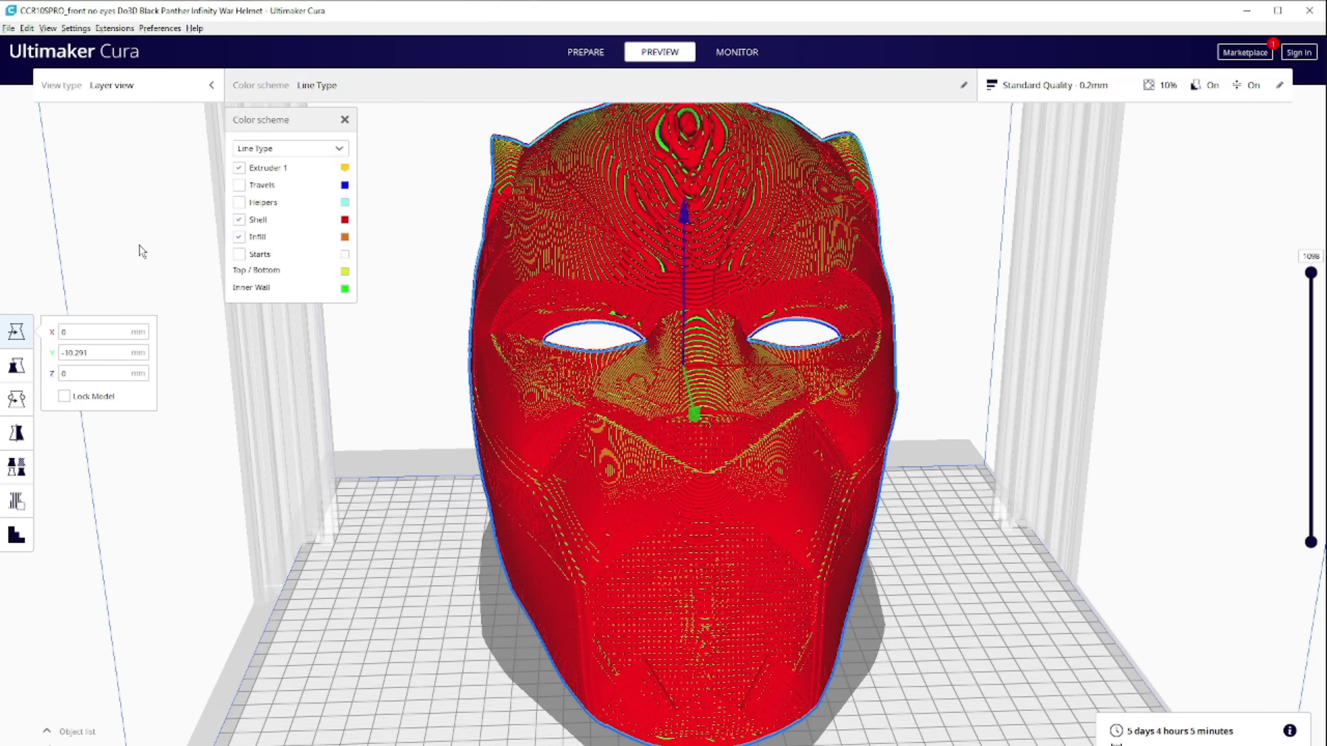
click(240, 202)
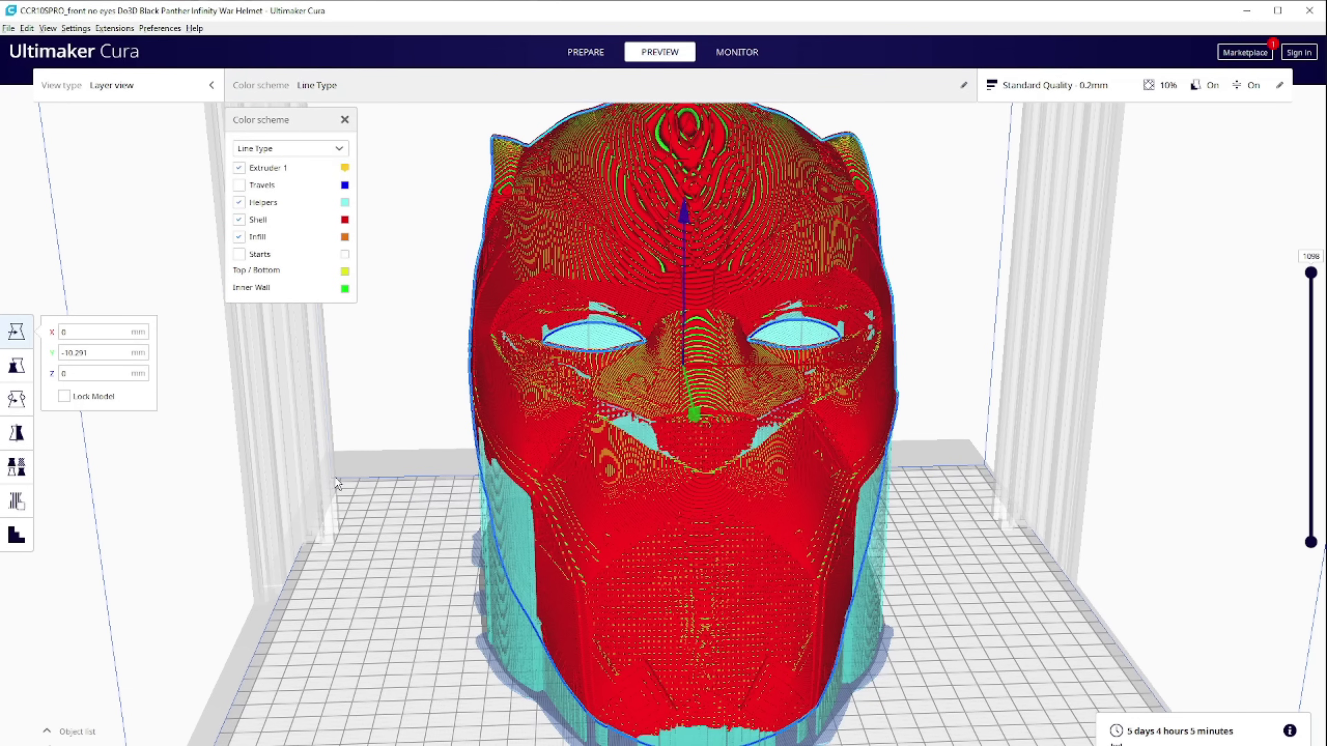
right_drag(368, 480, 420, 489)
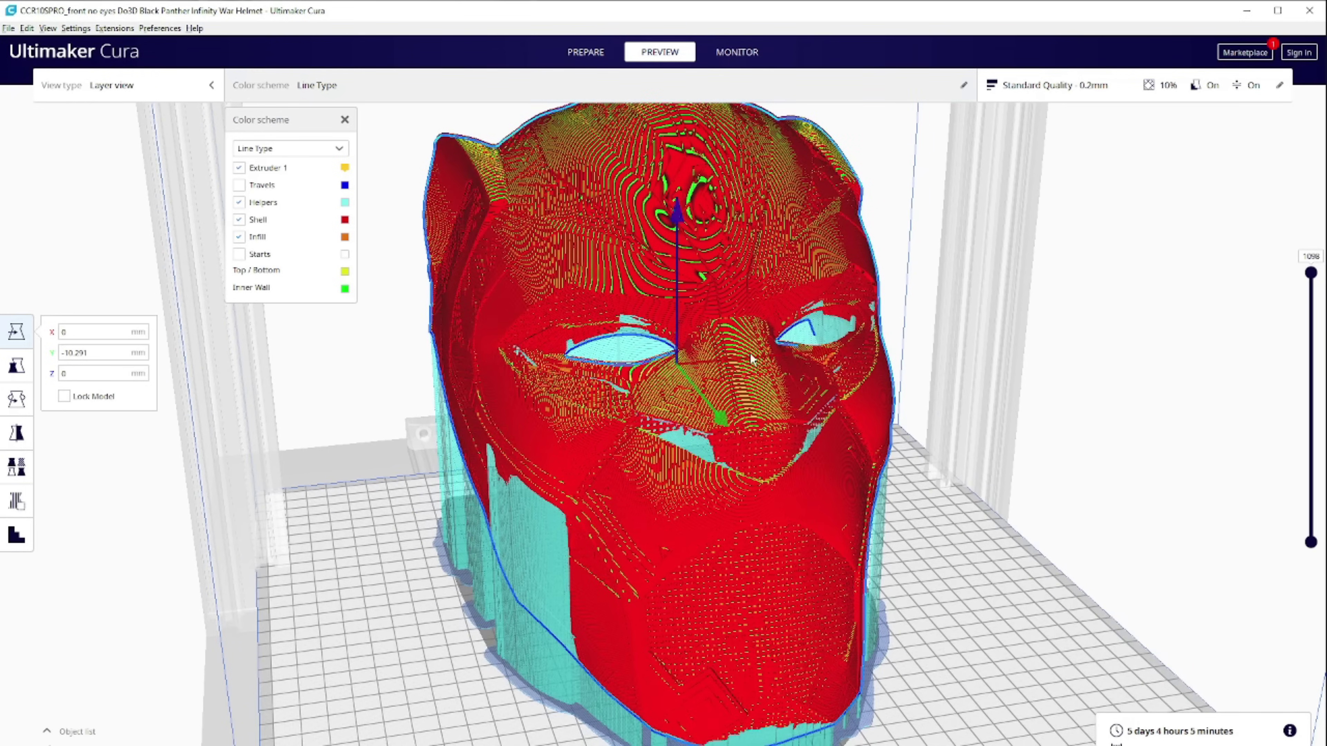
- Examine the supports behind and beside the tilted helmet, and view its time and material estimates
right_drag(513, 551, 1302, 322)
right_drag(1155, 390, 1318, 284)
drag(1316, 283, 1231, 70)
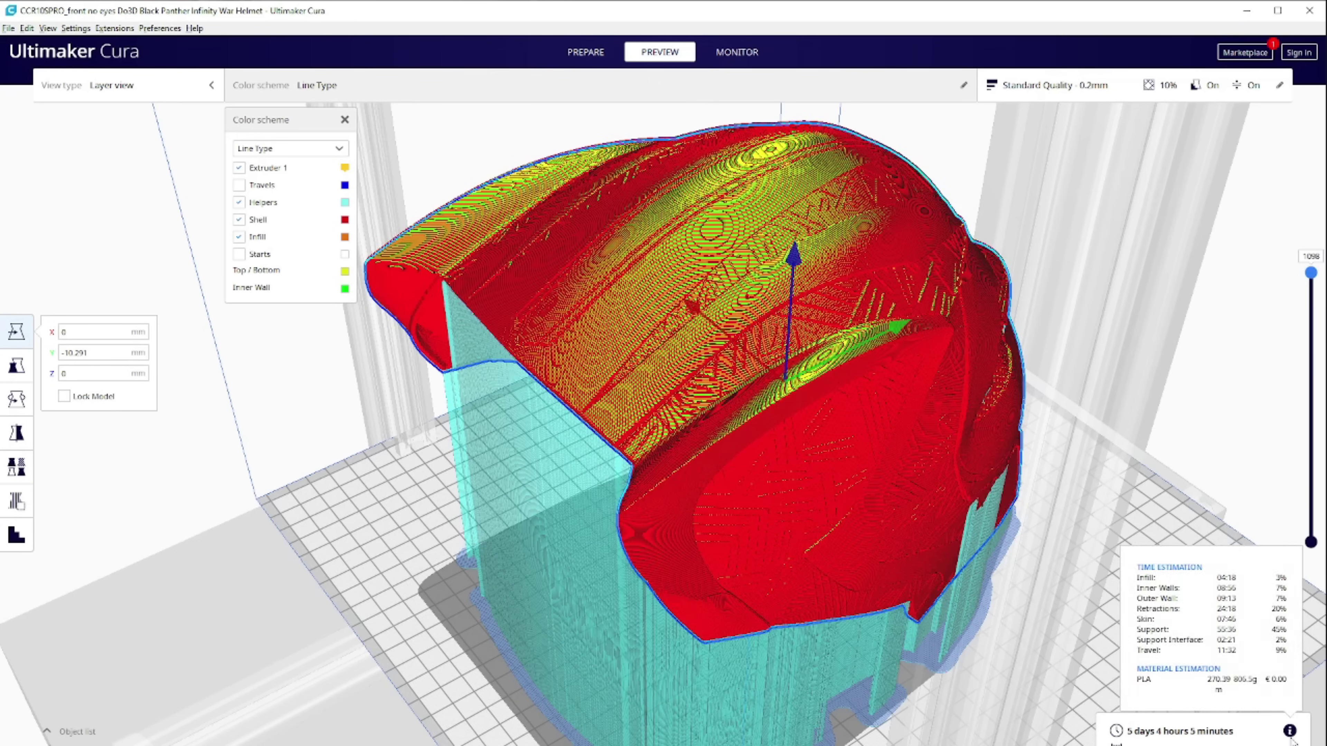
mouse_move(1291, 732)
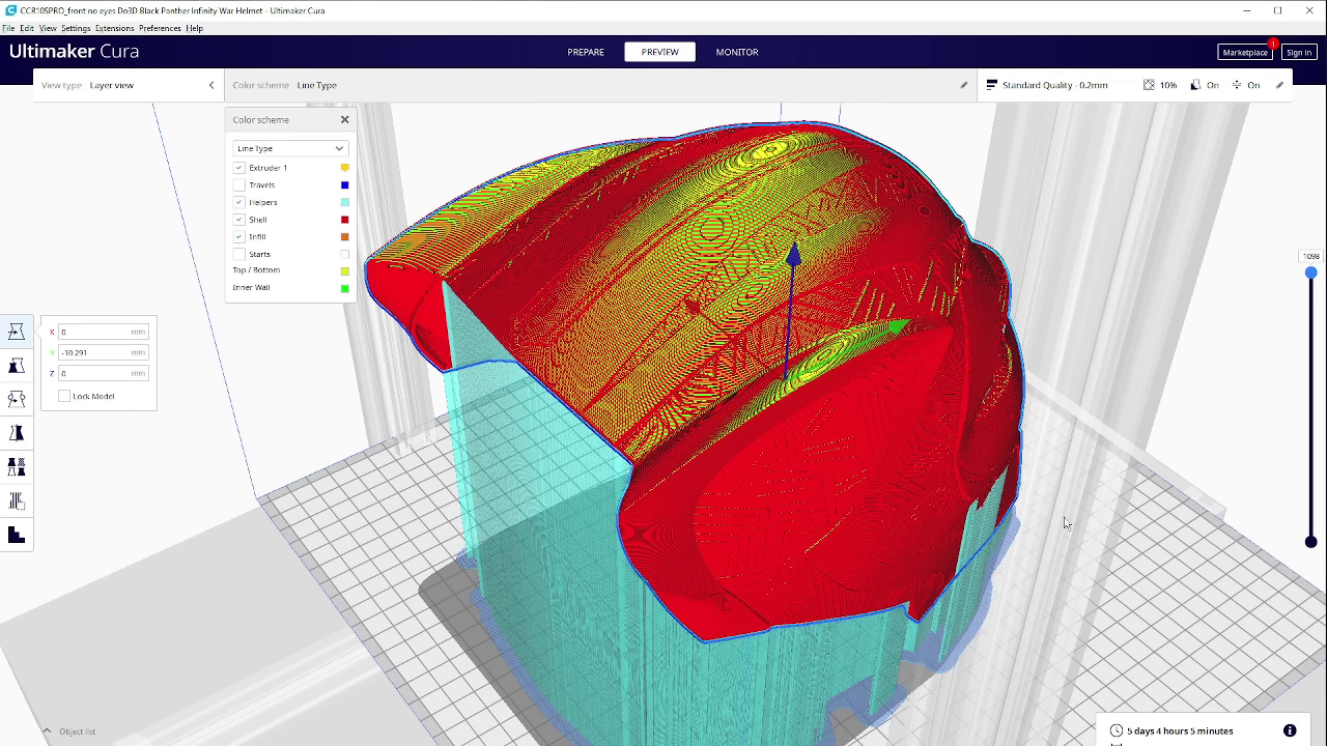
right_drag(1061, 517, 755, 442)
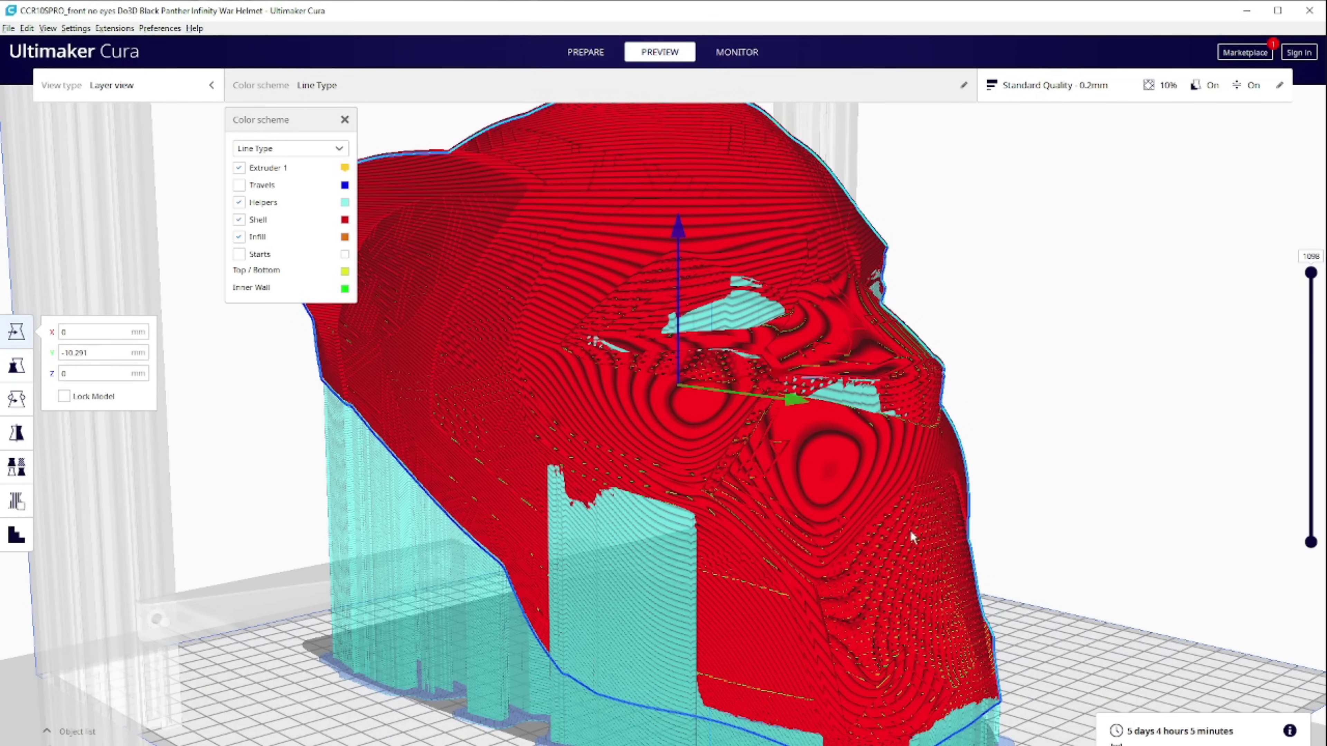